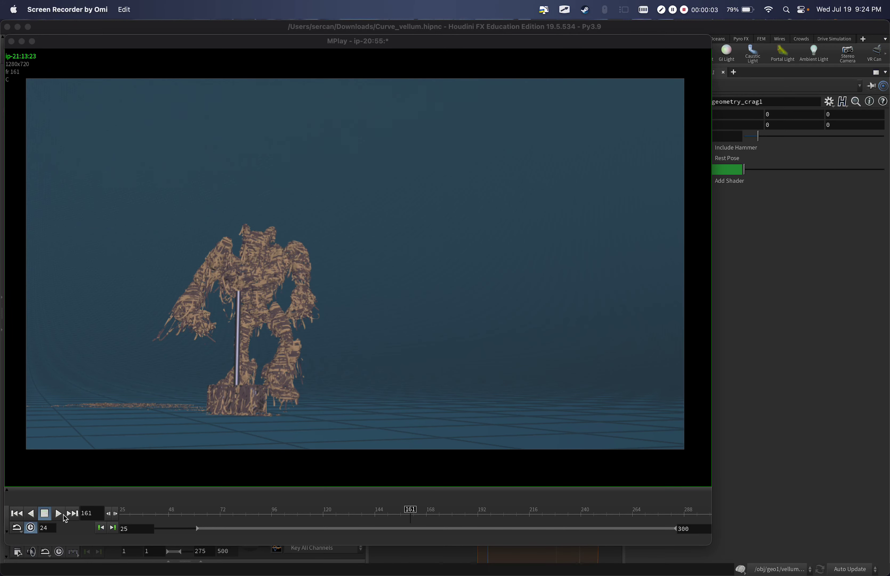
Step: Play back the rendered image sequence of the hammer-carrying character, and switch to the Houdini scene
{"action": "left_click", "coordinate": [63, 515]}
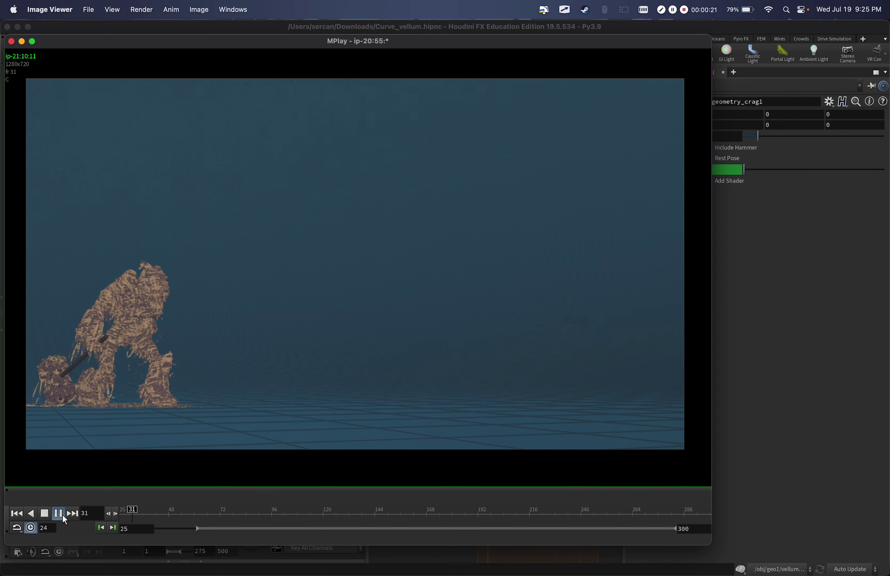
{"action": "left_click", "coordinate": [730, 363]}
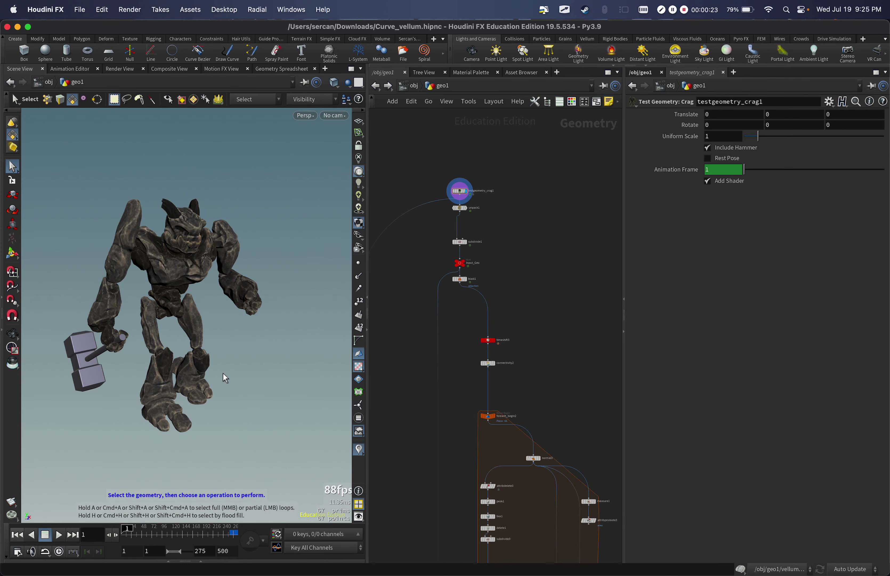
Step: Scrub through the Crag test geometry's animation and inspect the moving character from several angles
{"action": "left_click_drag", "start_coordinate": [265, 354], "coordinate": [180, 396]}
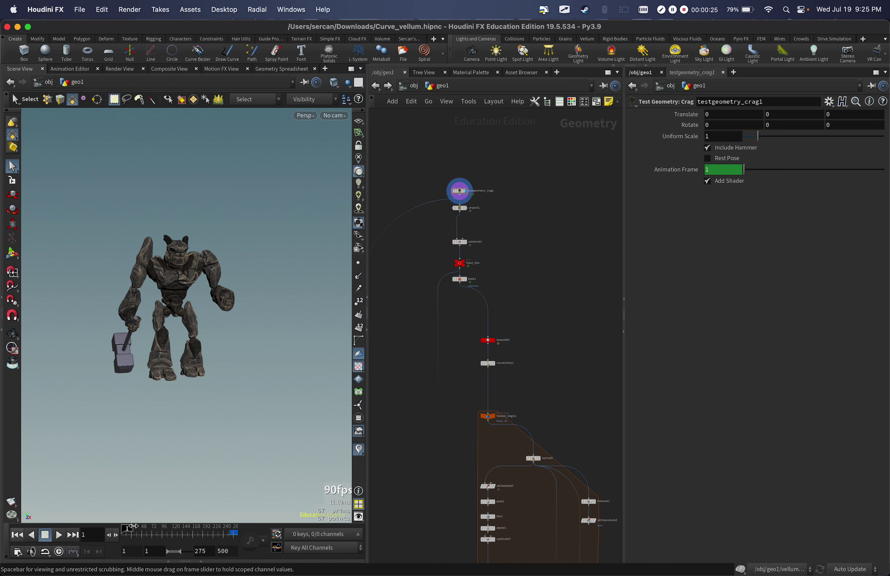
{"action": "left_click_drag", "start_coordinate": [135, 525], "coordinate": [145, 526]}
{"action": "left_click_drag", "start_coordinate": [183, 421], "coordinate": [214, 429], "text": "alt"}
{"action": "left_click_drag", "start_coordinate": [251, 380], "coordinate": [175, 381]}
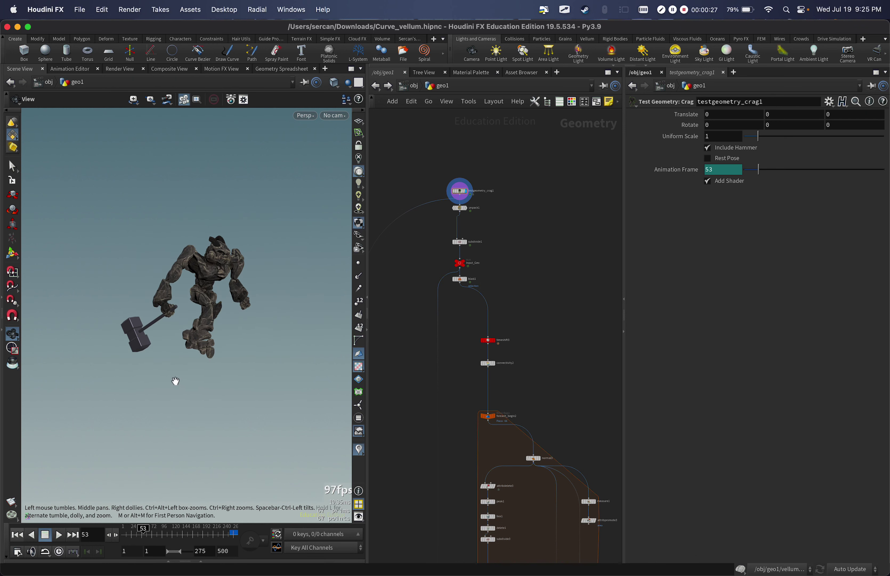
{"action": "key", "text": "s"}
{"action": "left_click_drag", "start_coordinate": [150, 531], "coordinate": [128, 528]}
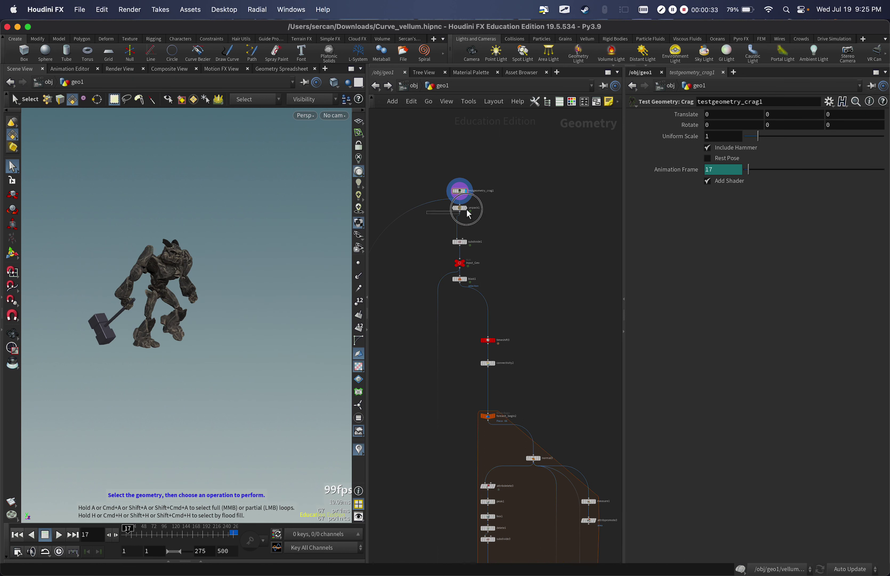
Step: Display the output of unpack1, followed by the output of subdivide1
{"action": "left_click", "coordinate": [482, 215]}
{"action": "scroll", "coordinate": [478, 214], "scroll_direction": "up", "scroll_amount": 1}
{"action": "middle_click_drag", "start_coordinate": [470, 204], "coordinate": [467, 240]}
{"action": "scroll", "coordinate": [464, 264], "scroll_direction": "up", "scroll_amount": 3}
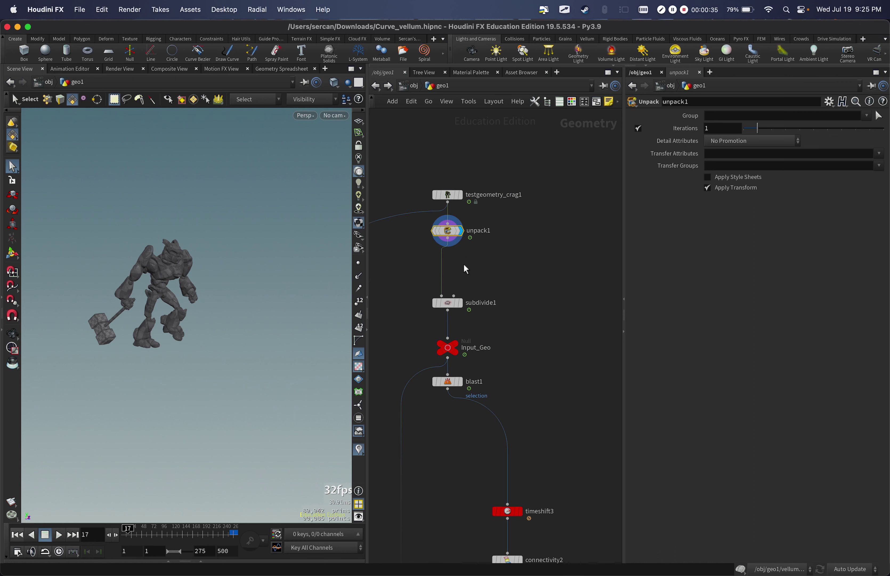
{"action": "left_click", "coordinate": [445, 296]}
{"action": "left_click", "coordinate": [462, 296]}
Step: Return the timeline to frame 1 and display blast1 to examine the character without the hammer handle
{"action": "middle_click_drag", "start_coordinate": [503, 340], "coordinate": [519, 277]}
{"action": "middle_click_drag", "start_coordinate": [458, 368], "coordinate": [444, 311]}
{"action": "left_click_drag", "start_coordinate": [139, 535], "coordinate": [107, 533]}
{"action": "left_click", "coordinate": [429, 262]}
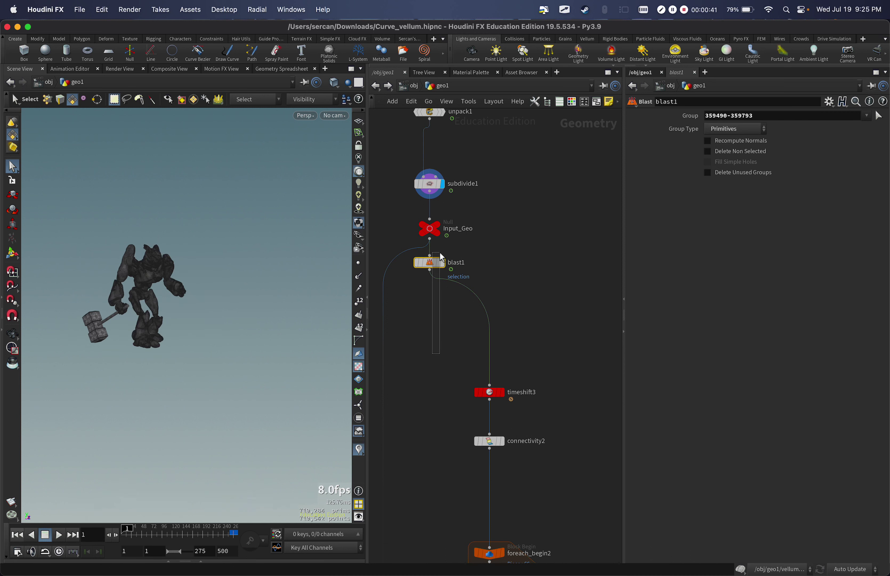
{"action": "left_click", "coordinate": [442, 262]}
{"action": "key", "text": "Escape"}
{"action": "middle_click_drag", "start_coordinate": [155, 368], "coordinate": [199, 367], "text": "alt"}
{"action": "right_click_drag", "start_coordinate": [199, 368], "coordinate": [227, 310], "text": "alt"}
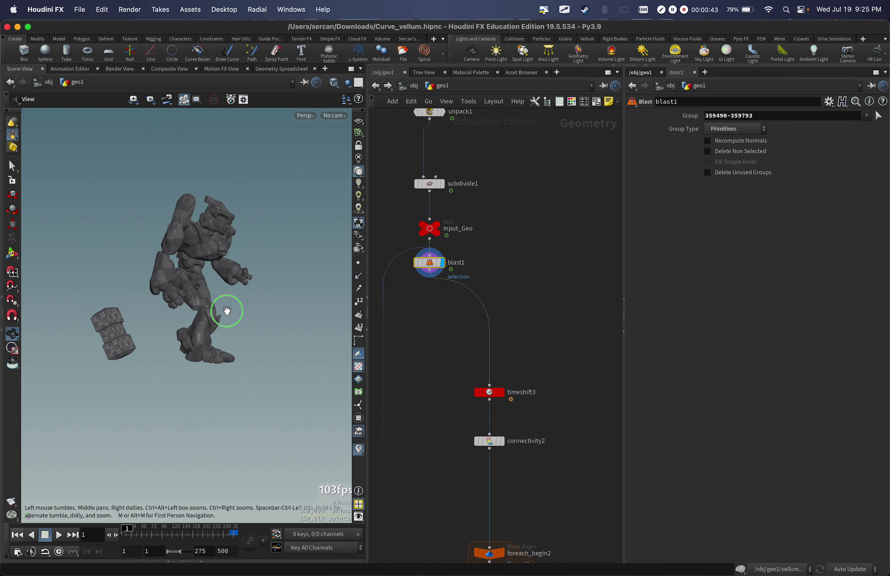
{"action": "left_click_drag", "start_coordinate": [227, 310], "coordinate": [269, 304], "text": "alt"}
Step: Move blast1 slightly further below Input_Geo and compare the displayed output of the two nodes
{"action": "left_click_drag", "start_coordinate": [432, 268], "coordinate": [432, 283]}
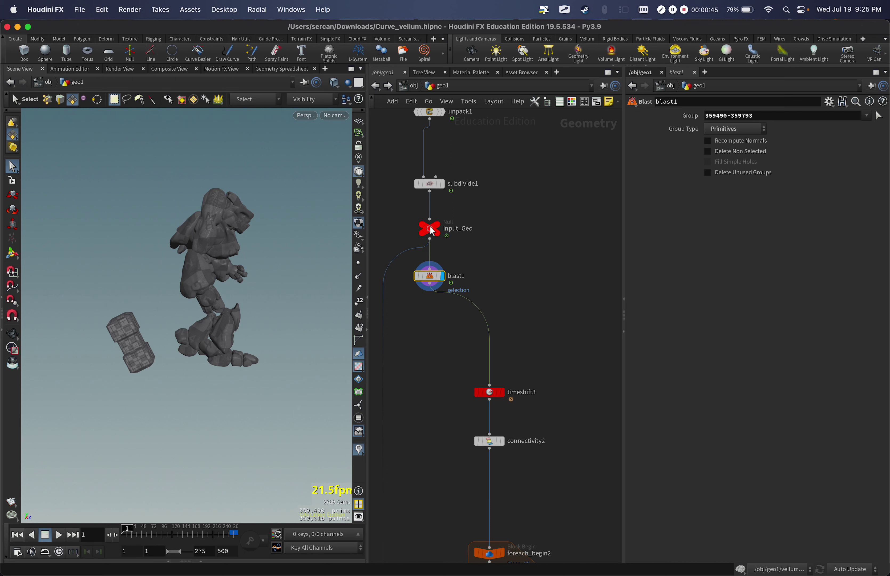
{"action": "left_click_drag", "start_coordinate": [404, 199], "coordinate": [464, 240]}
{"action": "key", "text": "r"}
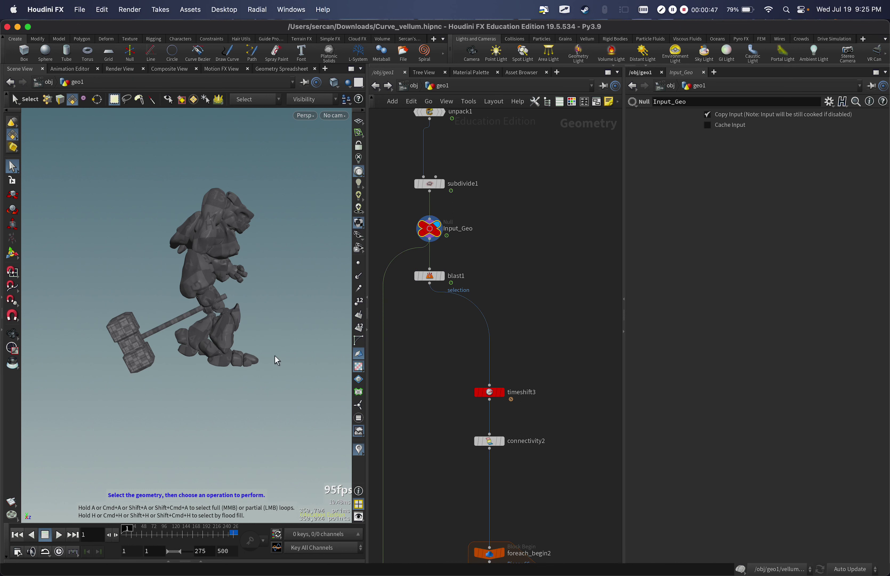
{"action": "left_click", "coordinate": [430, 276]}
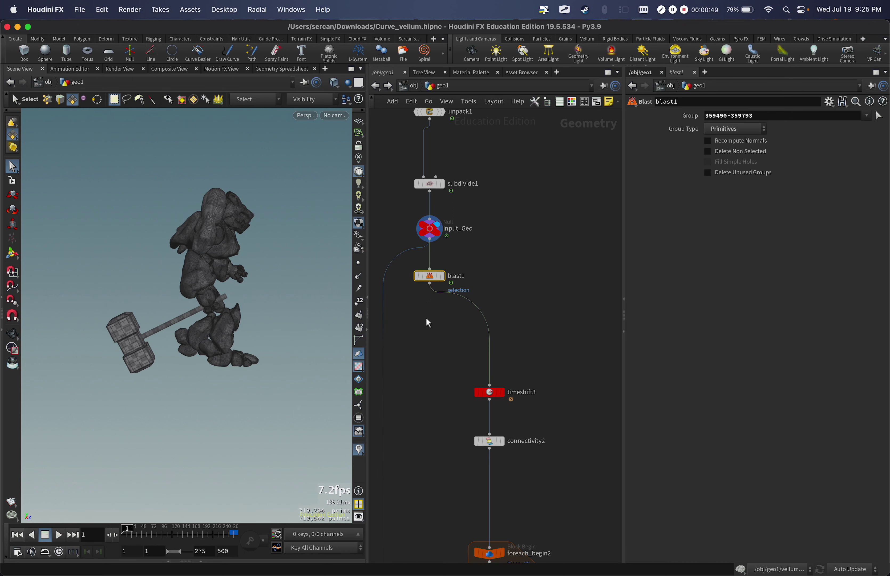
{"action": "key", "text": "r"}
Step: Display timeshift3 and review its frame settings
{"action": "middle_click_drag", "start_coordinate": [446, 366], "coordinate": [393, 281]}
{"action": "left_click_drag", "start_coordinate": [393, 280], "coordinate": [450, 315]}
{"action": "key", "text": "r"}
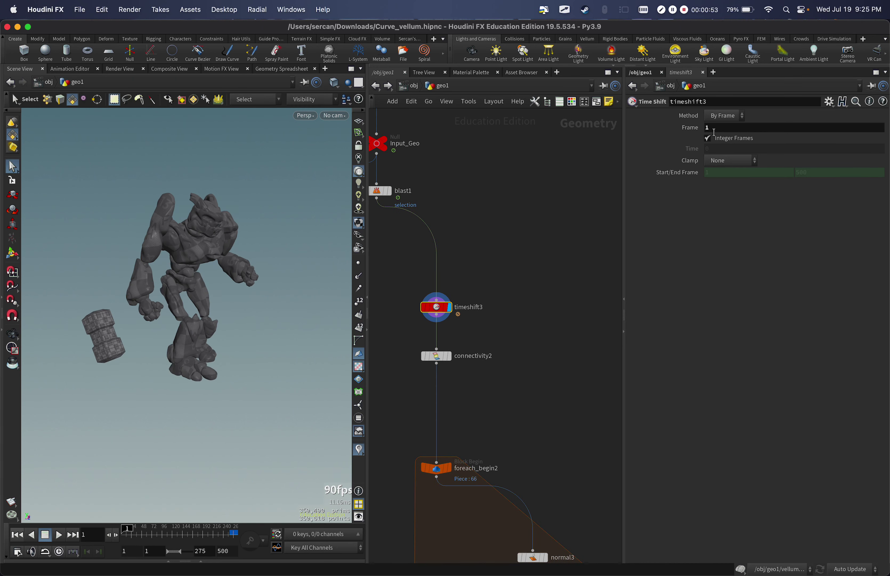
Step: Display normal3 inside the foreach_begin2 loop to examine the single piece being processed
{"action": "middle_click_drag", "start_coordinate": [486, 396], "coordinate": [483, 170]}
{"action": "scroll", "coordinate": [483, 170], "scroll_direction": "down", "scroll_amount": 5}
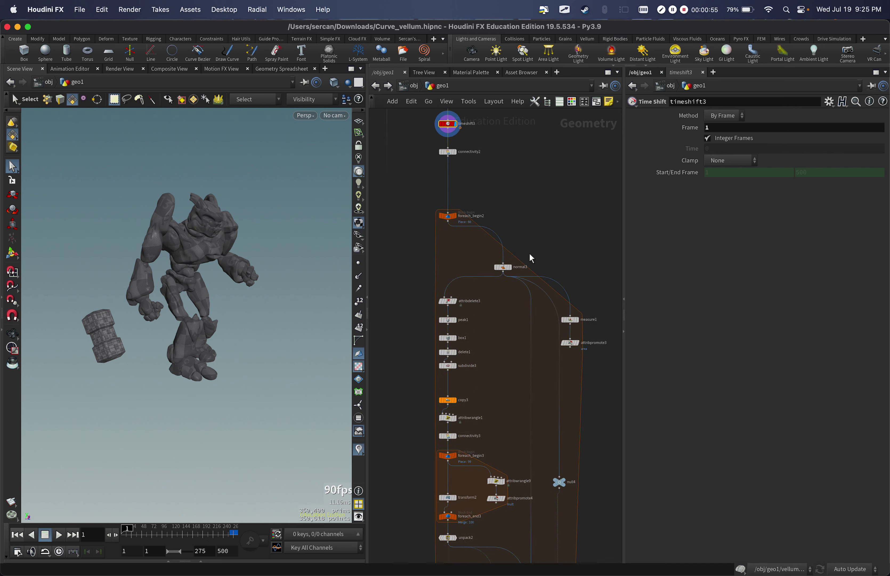
{"action": "middle_click_drag", "start_coordinate": [481, 253], "coordinate": [465, 220]}
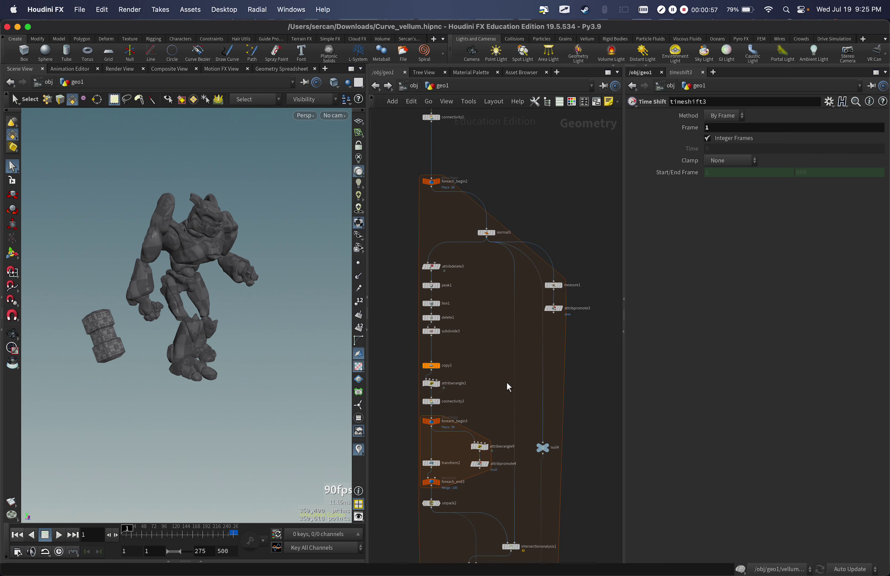
{"action": "left_click", "coordinate": [496, 237]}
{"action": "key", "text": "r"}
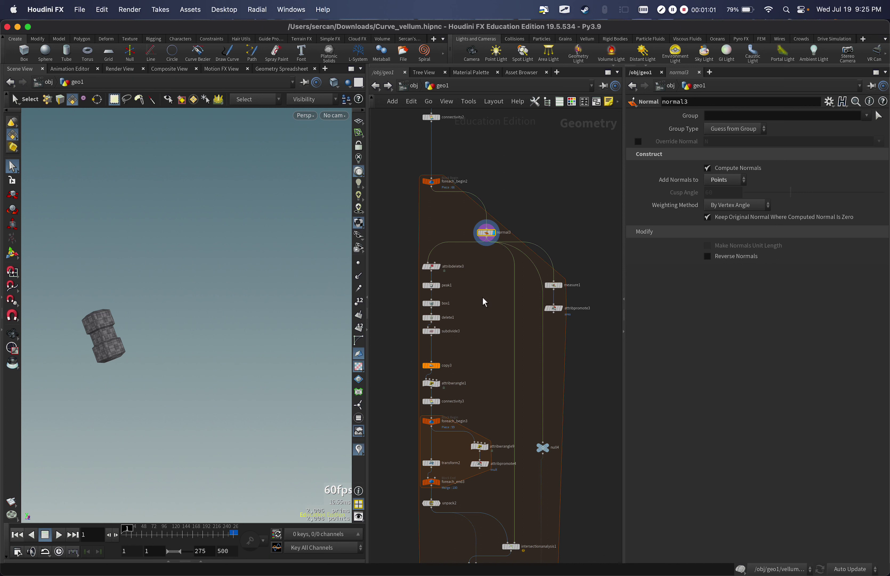
Step: Display attribdelete3 and review which vertex and primitive attributes it removes
{"action": "scroll", "coordinate": [485, 302], "scroll_direction": "up", "scroll_amount": 2}
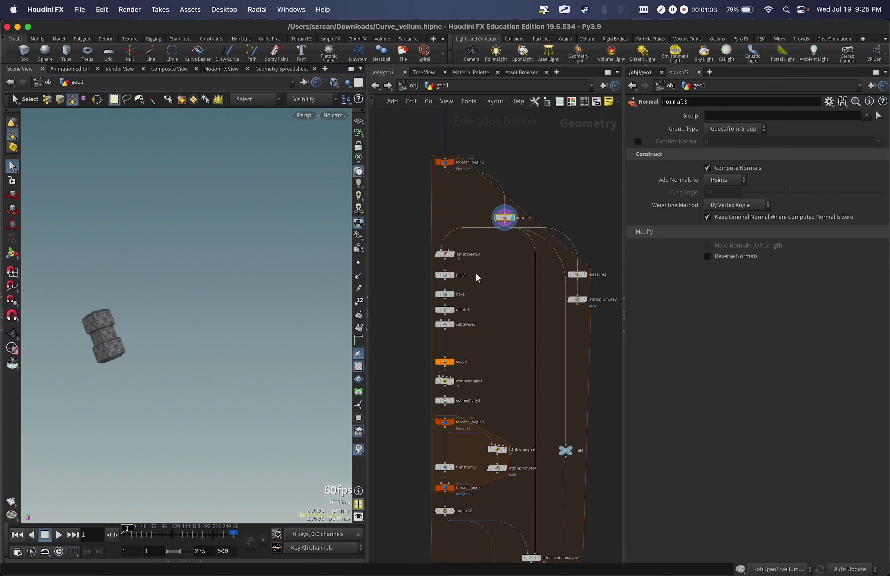
{"action": "middle_click_drag", "start_coordinate": [502, 291], "coordinate": [470, 240]}
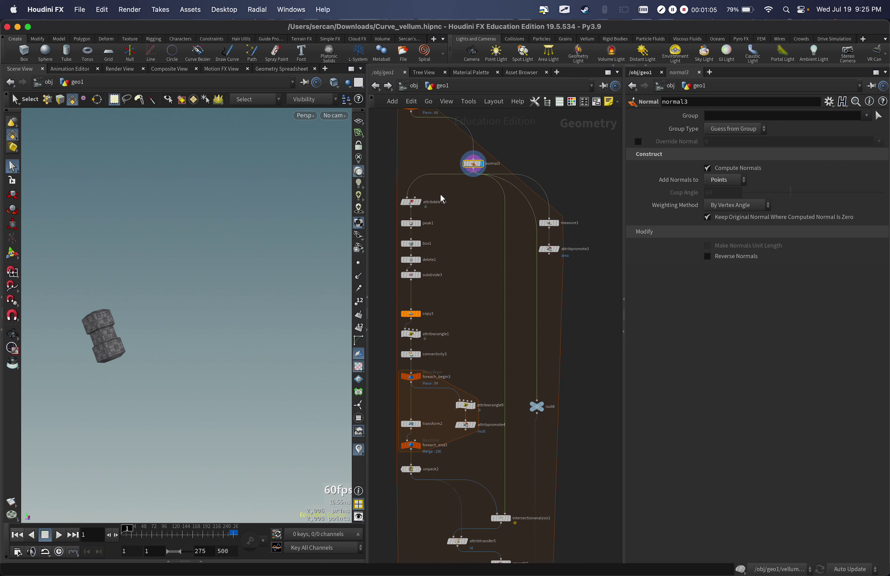
{"action": "left_click", "coordinate": [412, 206]}
{"action": "key", "text": "r"}
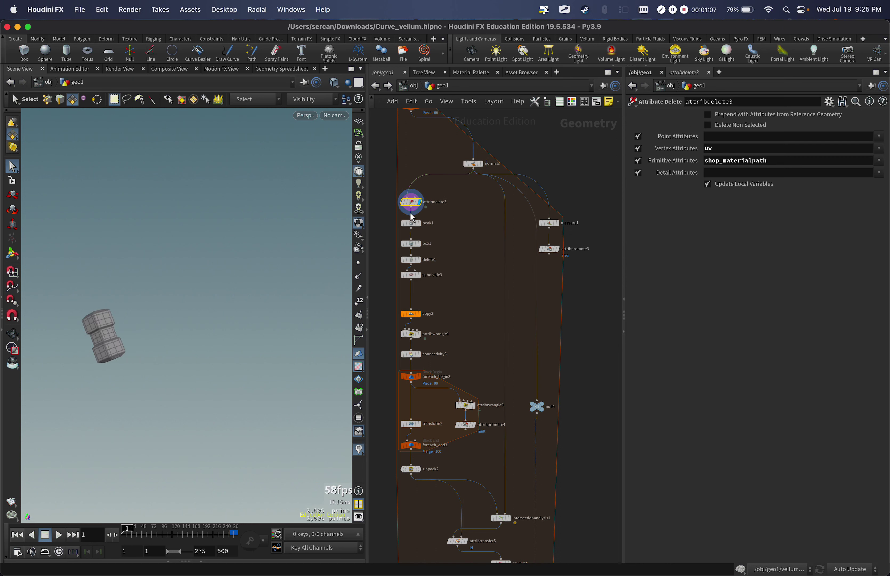
Step: Display the expanded piece from peak1, followed by the bounding box from box1
{"action": "left_click", "coordinate": [412, 224]}
{"action": "key", "text": "r"}
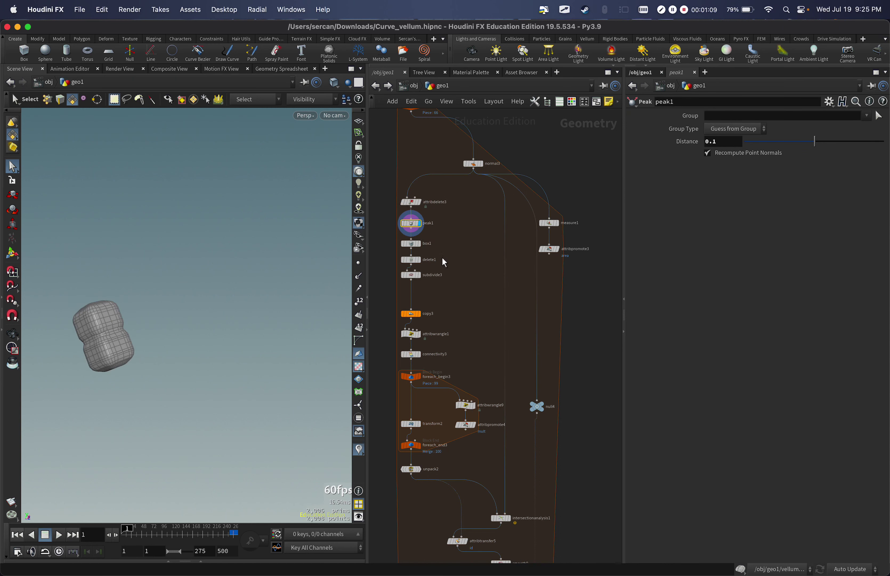
{"action": "key", "text": "Down"}
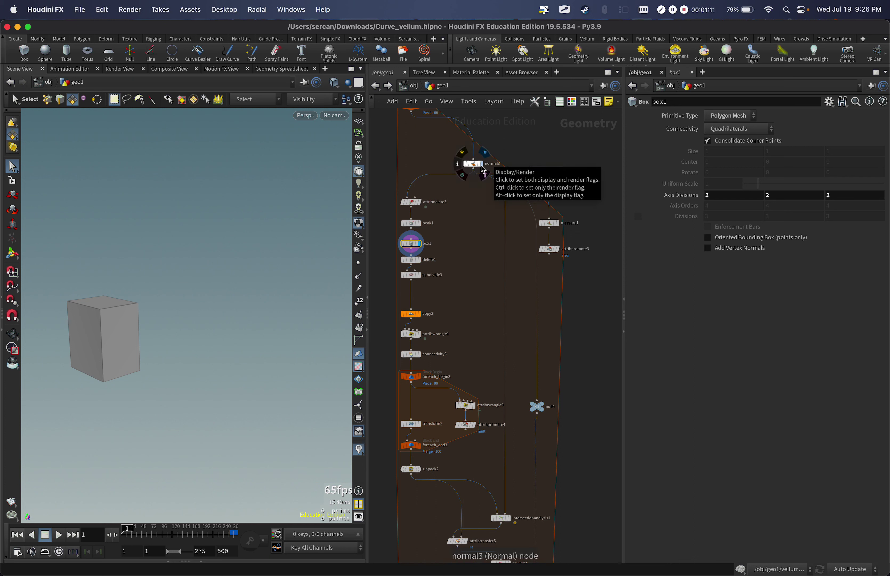
Step: Move copy3 up closer to subdivide3 and display the output of delete1
{"action": "scroll", "coordinate": [442, 239], "scroll_direction": "down", "scroll_amount": 5}
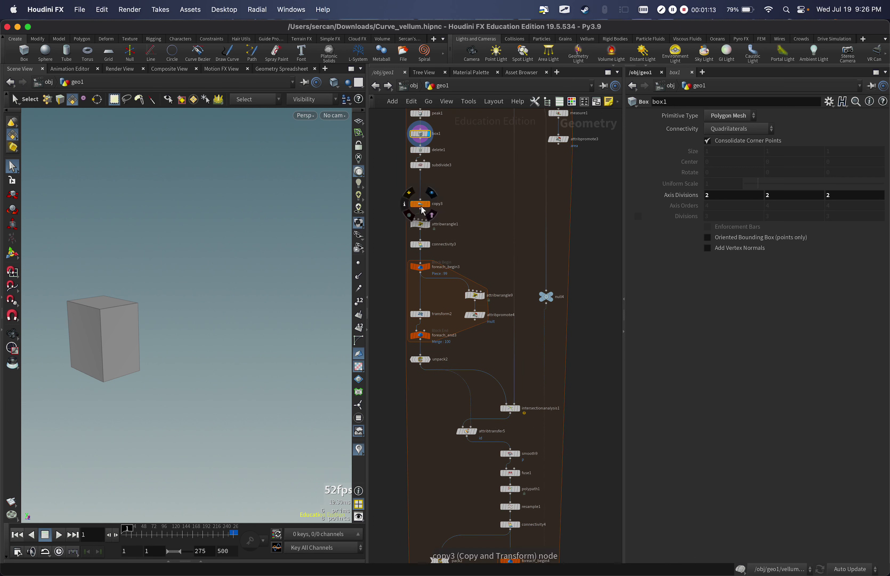
{"action": "left_click_drag", "start_coordinate": [421, 196], "coordinate": [422, 193]}
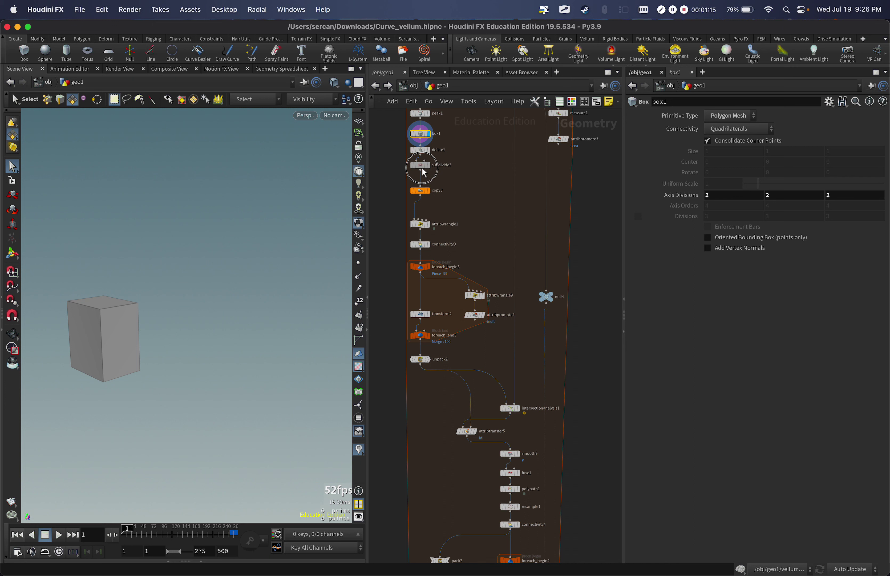
{"action": "left_click", "coordinate": [422, 166]}
{"action": "left_click", "coordinate": [429, 149]}
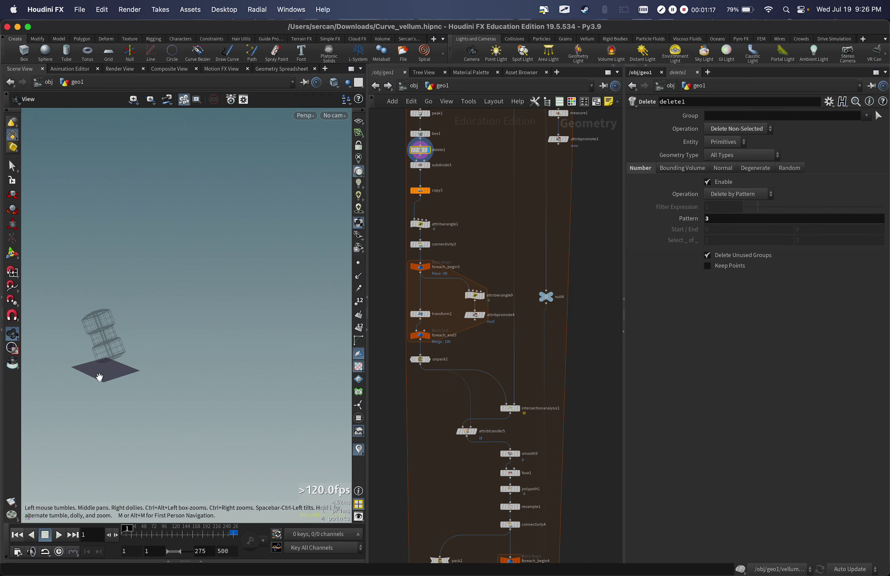
Step: Examine the remaining bottom face of the box against the templated wireframe of the hammer head from several angles
{"action": "right_click_drag", "start_coordinate": [100, 377], "coordinate": [196, 349], "text": "alt"}
{"action": "middle_click_drag", "start_coordinate": [34, 424], "coordinate": [159, 381], "text": "alt"}
{"action": "left_click_drag", "start_coordinate": [159, 363], "coordinate": [166, 386]}
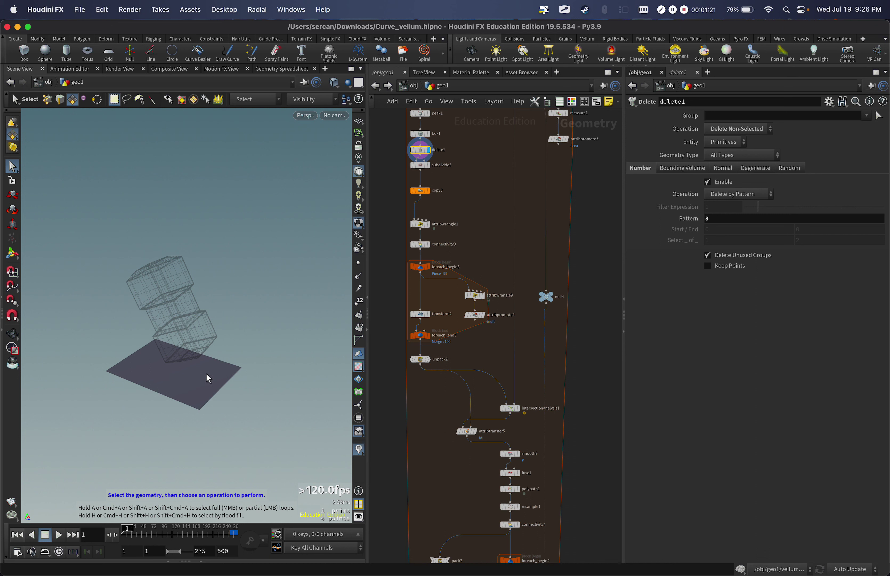
{"action": "key", "text": "space"}
{"action": "left_click_drag", "start_coordinate": [208, 378], "coordinate": [244, 321]}
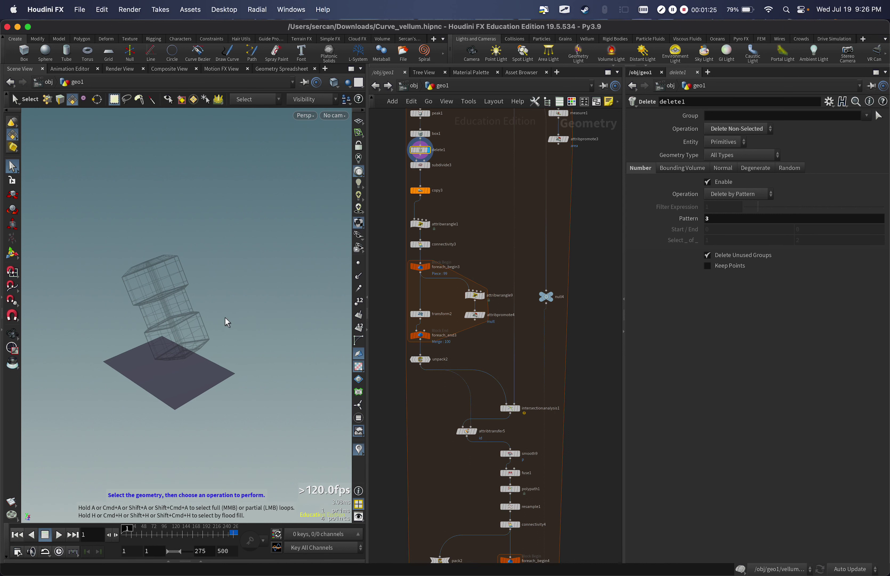
{"action": "scroll", "coordinate": [534, 241], "scroll_direction": "up", "scroll_amount": 5}
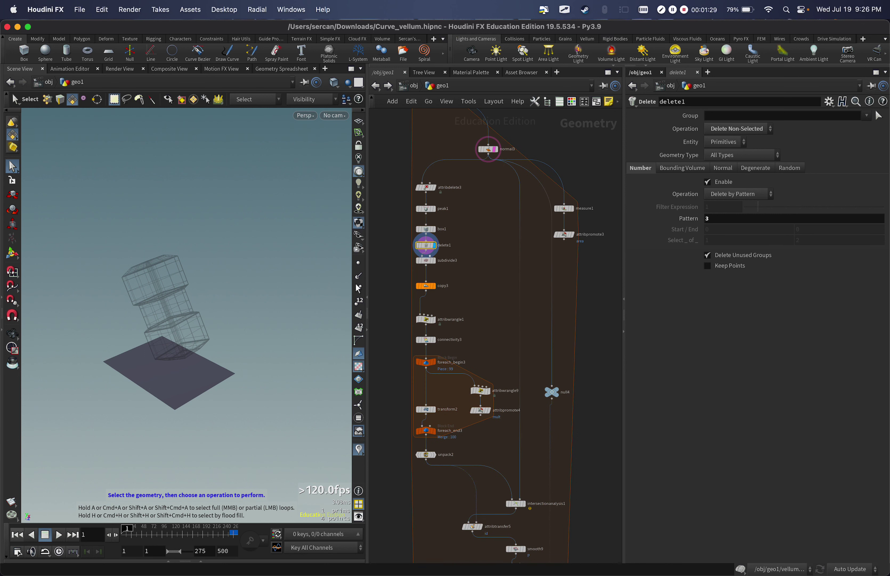
{"action": "key", "text": "space"}
{"action": "left_click_drag", "start_coordinate": [193, 371], "coordinate": [212, 358]}
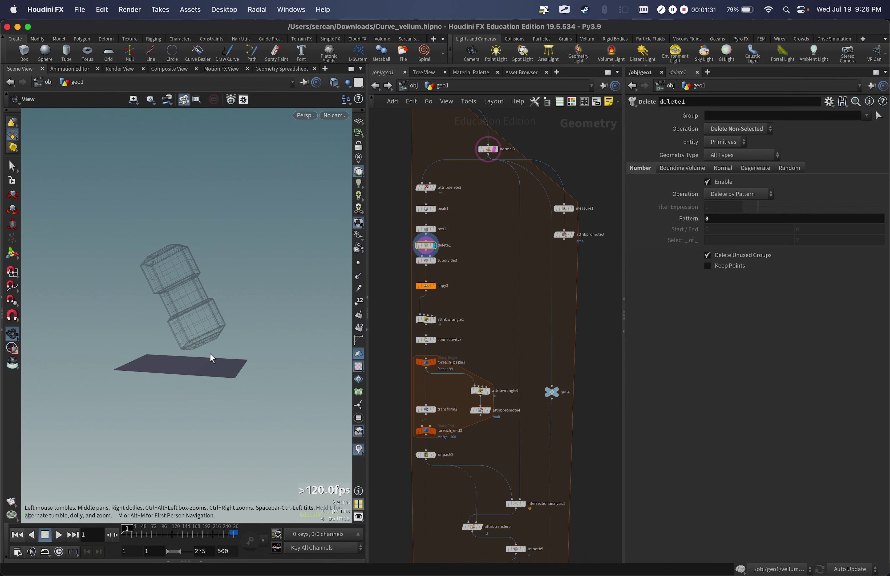
Step: Enable Single Pass on foreach_end2 with a value of 2 and frame the isolated piece in the viewport
{"action": "scroll", "coordinate": [477, 477], "scroll_direction": "down", "scroll_amount": 18}
{"action": "scroll", "coordinate": [513, 434], "scroll_direction": "down", "scroll_amount": 6}
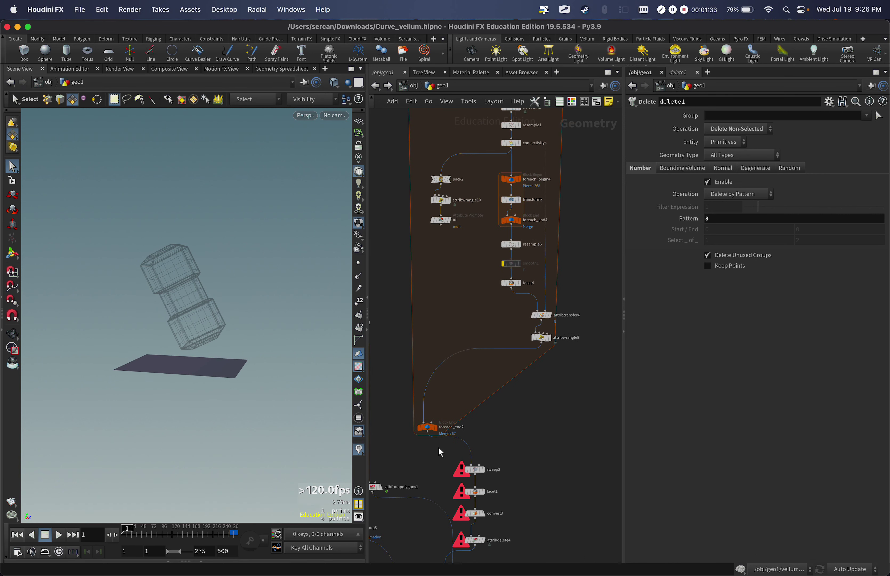
{"action": "left_click", "coordinate": [425, 426]}
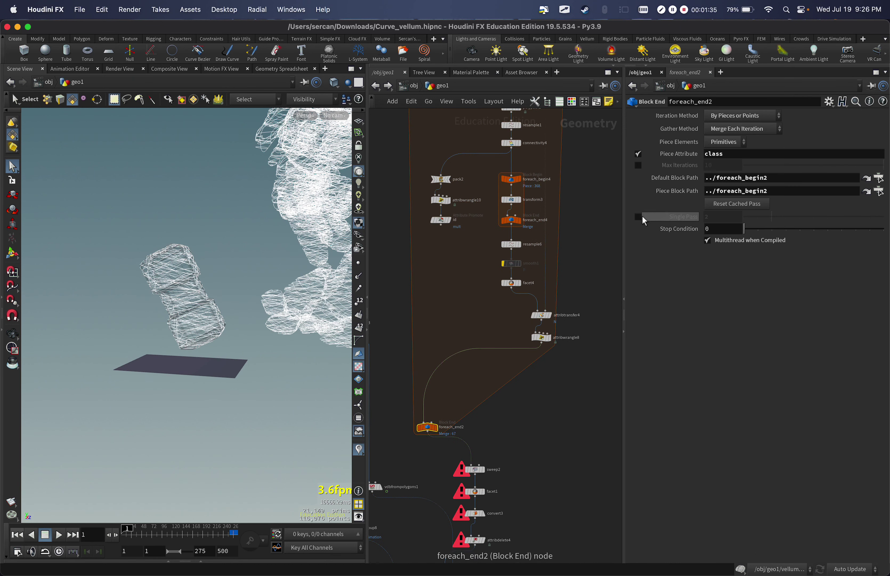
{"action": "key", "text": "space"}
{"action": "left_click_drag", "start_coordinate": [254, 219], "coordinate": [227, 232]}
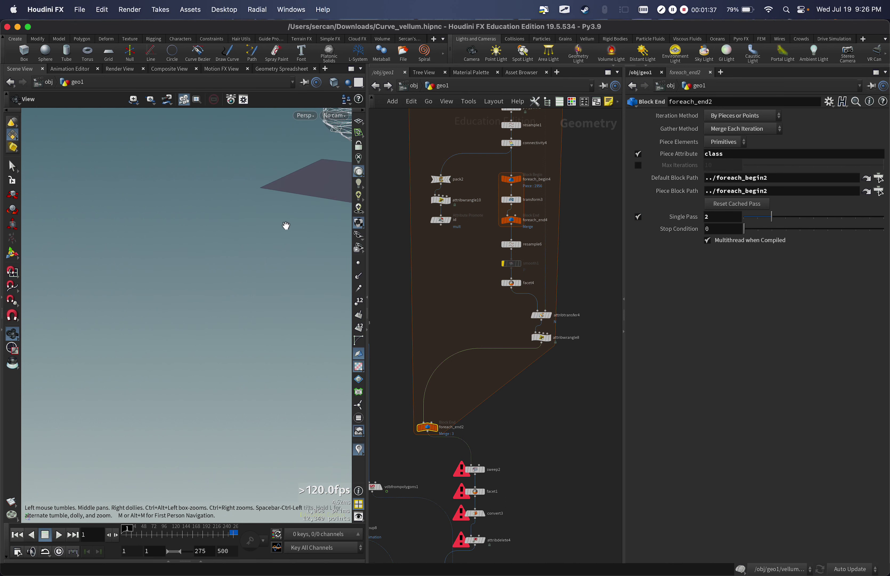
{"action": "key", "text": "space+h"}
{"action": "left_click_drag", "start_coordinate": [195, 296], "coordinate": [174, 303]}
{"action": "mouse_move", "coordinate": [773, 218]}
{"action": "left_mouse_down"}
{"action": "mouse_move", "coordinate": [850, 227]}
{"action": "mouse_move", "coordinate": [754, 220]}
{"action": "mouse_move", "coordinate": [772, 221]}
{"action": "left_mouse_up"}
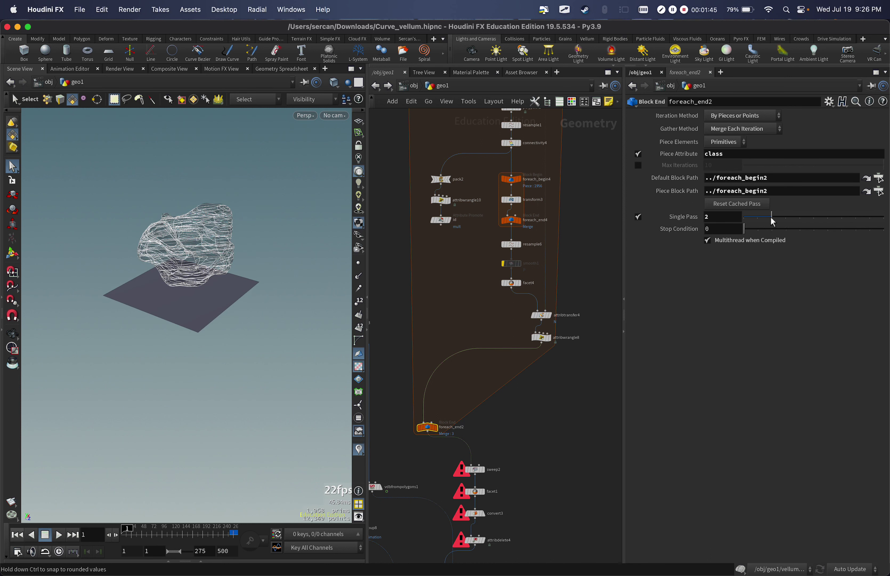
Step: Display subdivide3 and inspect the subdivided bottom face beneath the templated piece
{"action": "scroll", "coordinate": [471, 234], "scroll_direction": "up", "scroll_amount": 10}
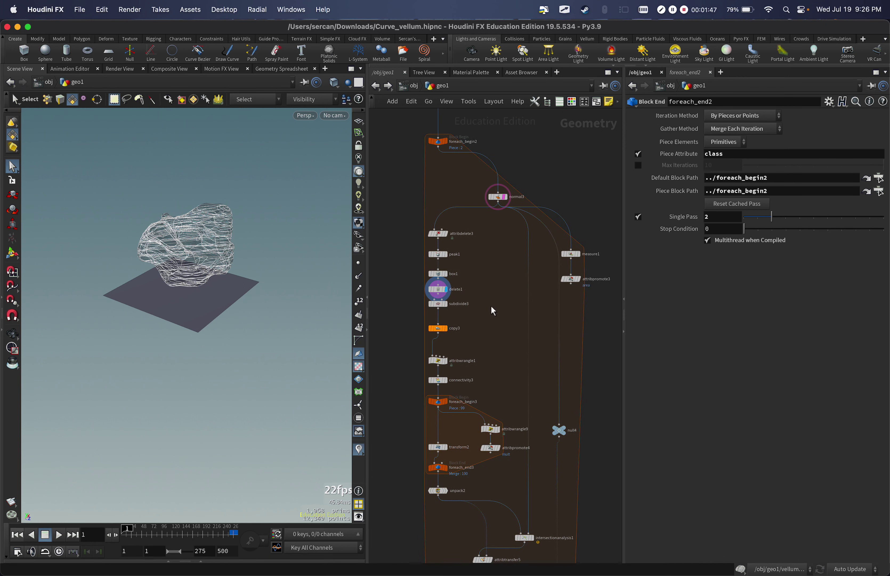
{"action": "scroll", "coordinate": [461, 308], "scroll_direction": "up", "scroll_amount": 3}
{"action": "left_click", "coordinate": [442, 302]}
{"action": "left_click_drag", "start_coordinate": [217, 323], "coordinate": [479, 362], "text": "alt"}
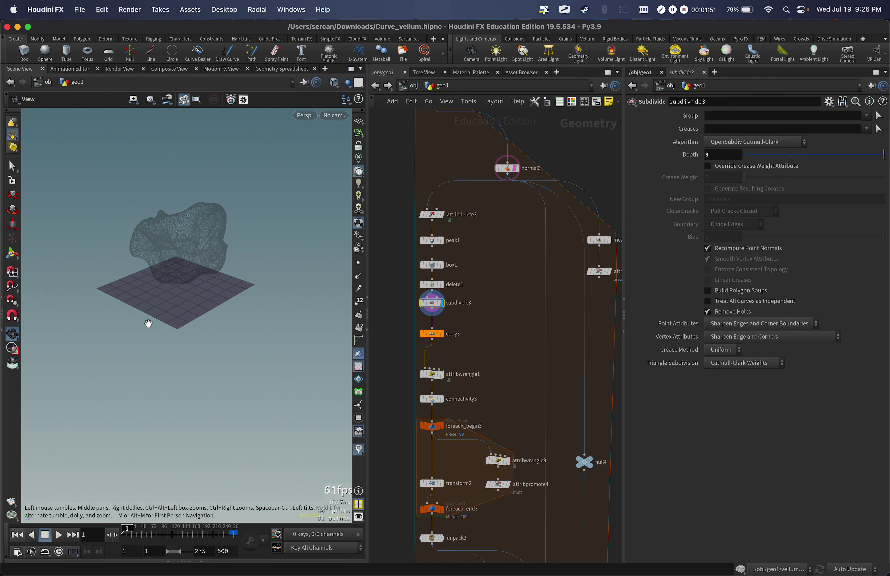
{"action": "middle_click_drag", "start_coordinate": [149, 323], "coordinate": [137, 330], "text": "alt"}
{"action": "middle_click_drag", "start_coordinate": [189, 344], "coordinate": [212, 334], "text": "alt"}
{"action": "right_click_drag", "start_coordinate": [212, 334], "coordinate": [228, 326], "text": "alt"}
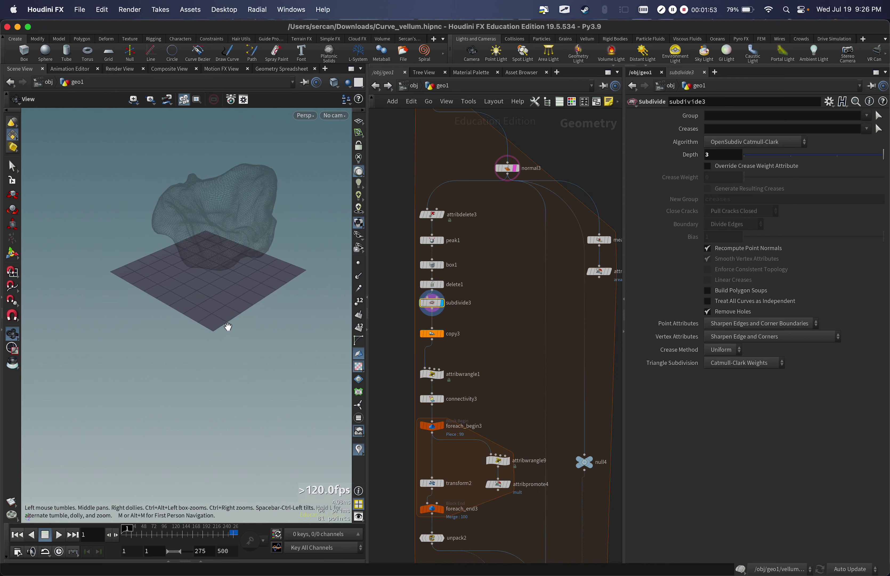
Step: Display copy3 and examine the stack of copied faces that encloses the piece
{"action": "left_click", "coordinate": [440, 334]}
{"action": "left_click_drag", "start_coordinate": [225, 304], "coordinate": [332, 242]}
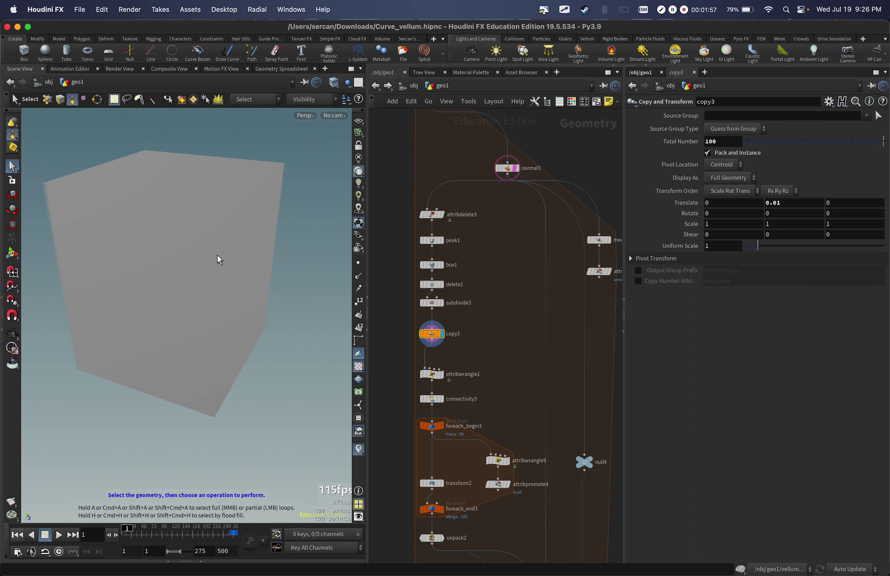
Step: Display attribwrangle1 and review its point id expression, node information, and the Pack and Instance setting on copy3
{"action": "middle_click_drag", "start_coordinate": [512, 345], "coordinate": [554, 296]}
{"action": "left_click", "coordinate": [463, 292]}
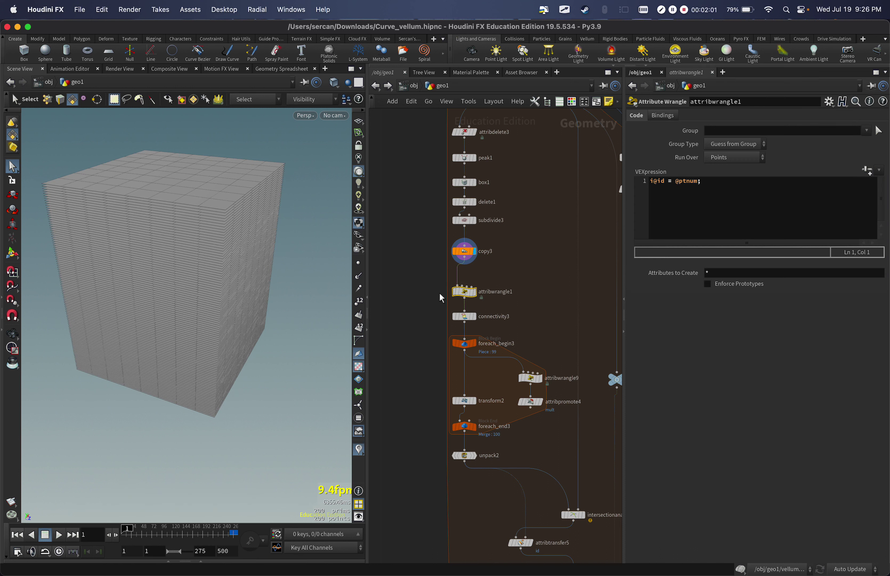
{"action": "key", "text": "r"}
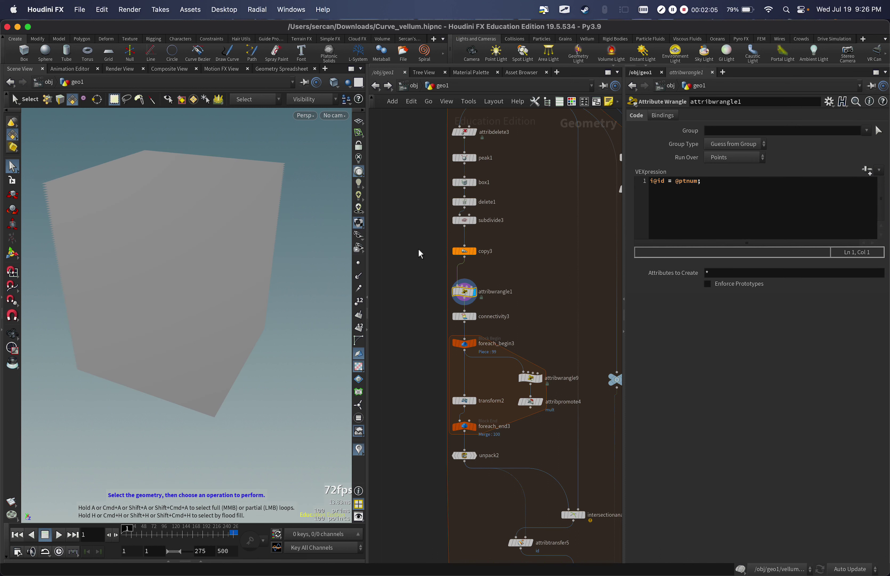
{"action": "left_click", "coordinate": [466, 252]}
{"action": "middle_click", "coordinate": [470, 254]}
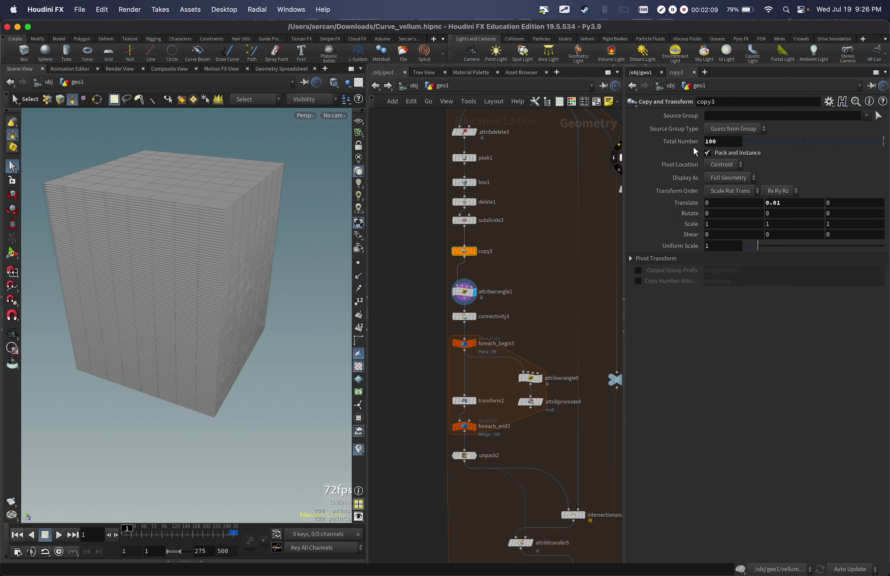
{"action": "left_click", "coordinate": [465, 291]}
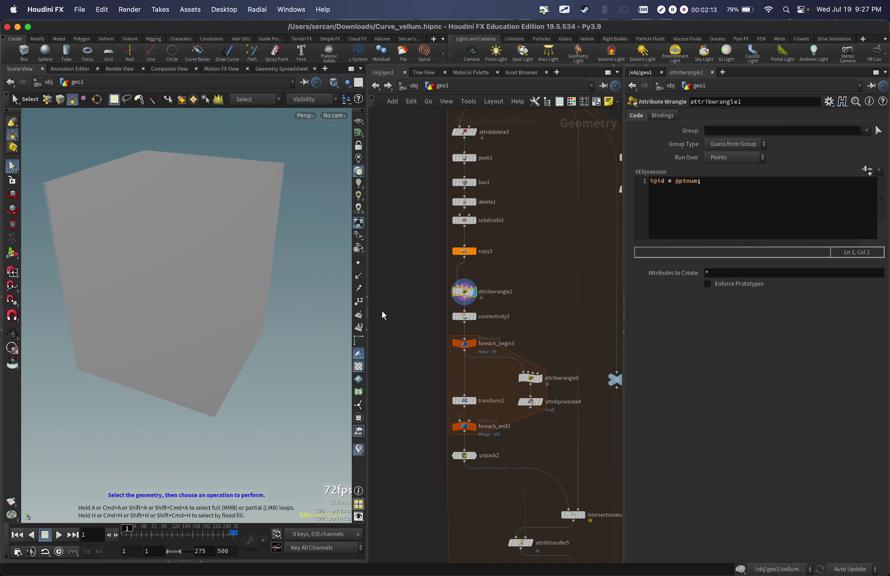
{"action": "middle_click", "coordinate": [465, 291]}
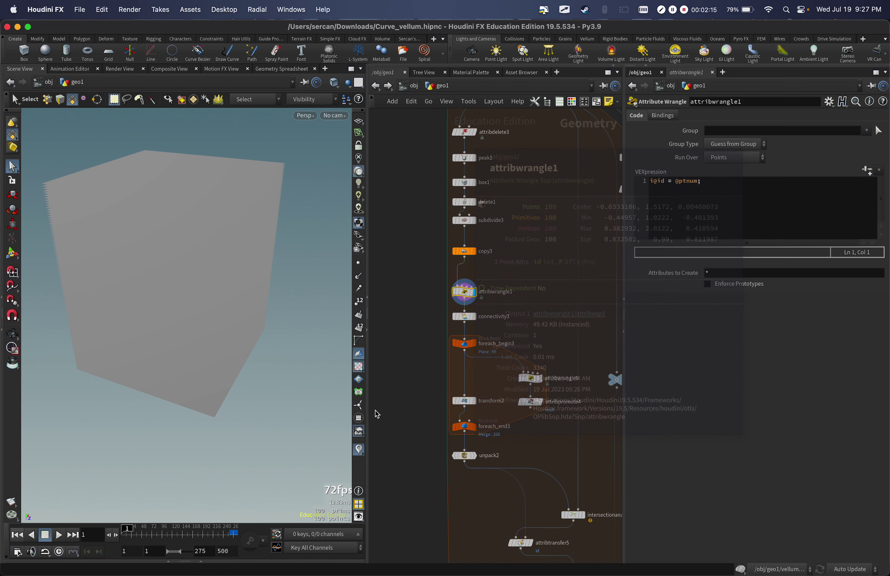
Step: Add a Geometry Spreadsheet to the pane below the viewport and sort attribwrangle1's points by id in ascending order
{"action": "left_click", "coordinate": [212, 561]}
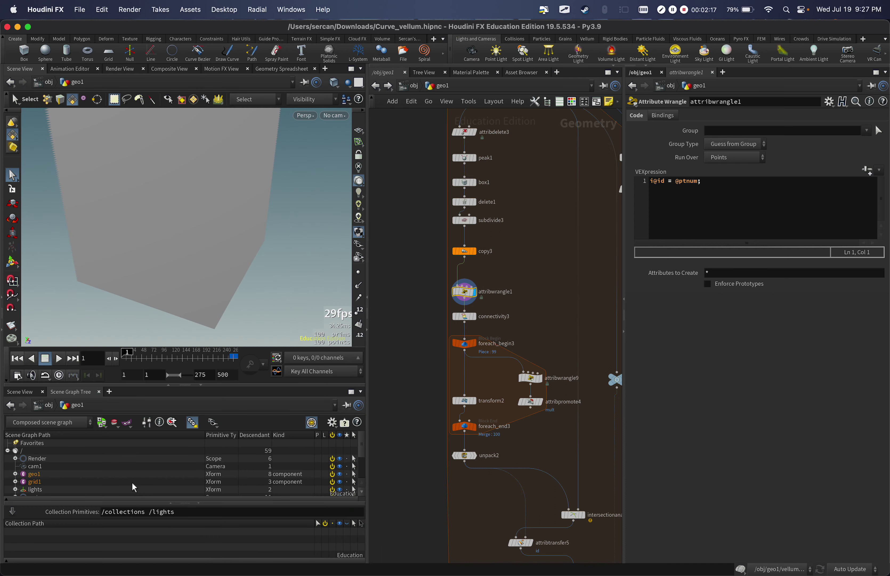
{"action": "left_click", "coordinate": [109, 392]}
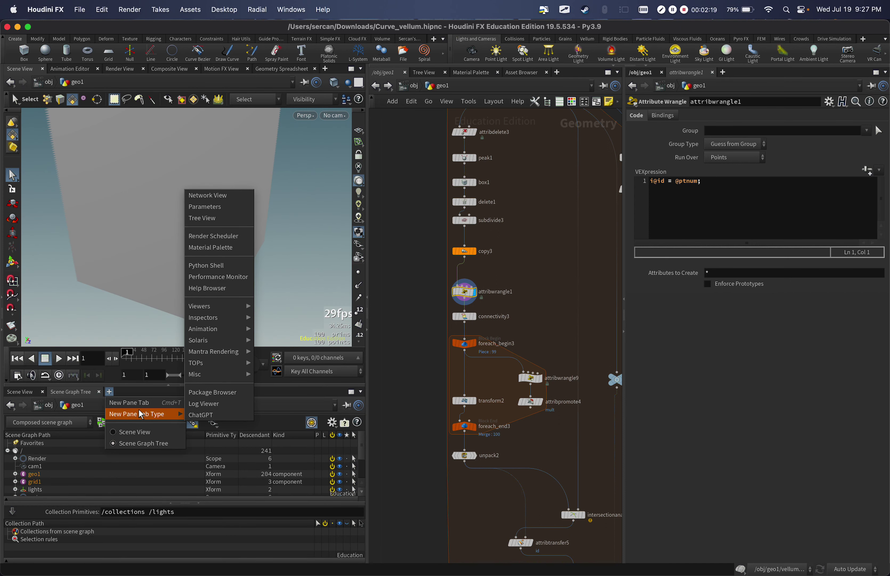
{"action": "mouse_move", "coordinate": [178, 418]}
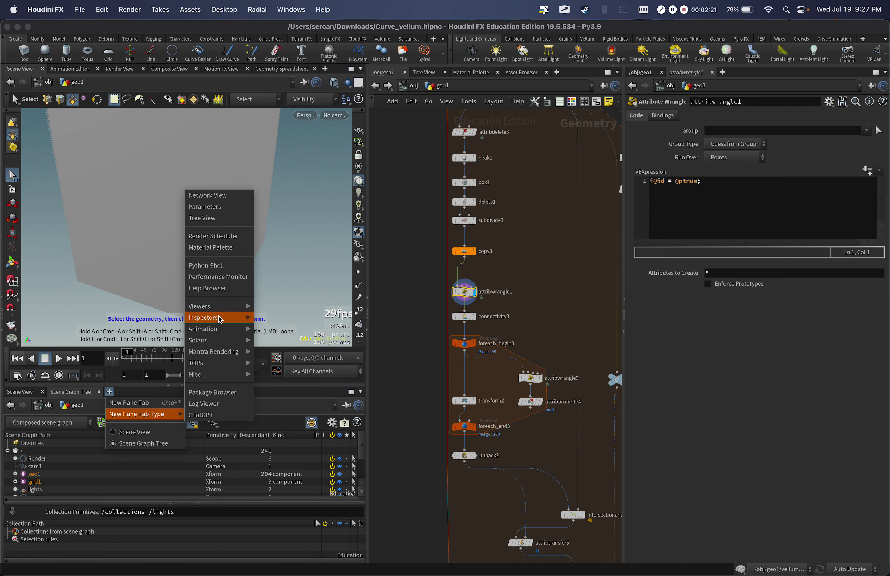
{"action": "mouse_move", "coordinate": [221, 318]}
{"action": "left_click", "coordinate": [288, 319]}
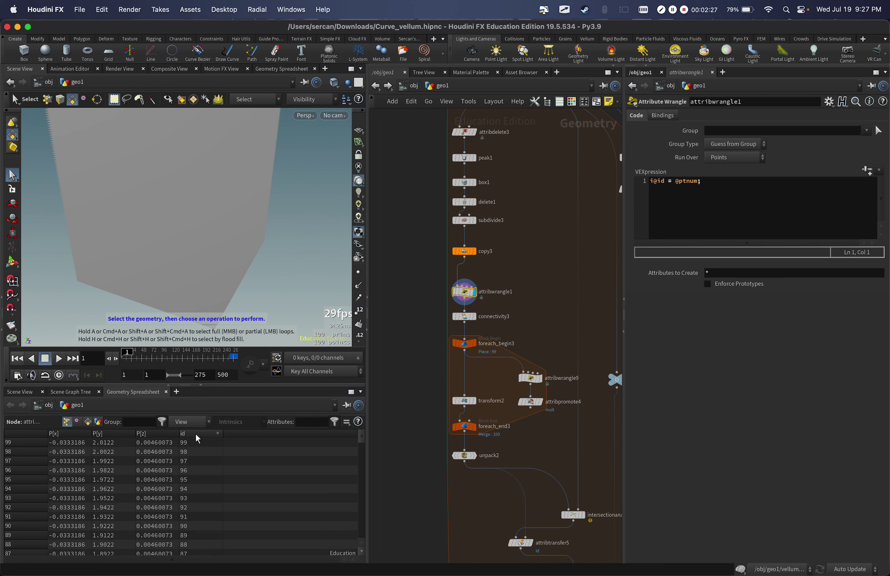
{"action": "left_click", "coordinate": [196, 435]}
Step: Review connectivity3's connectivity type and class attribute settings, and collapse the spreadsheet pane
{"action": "middle_click_drag", "start_coordinate": [510, 356], "coordinate": [498, 315]}
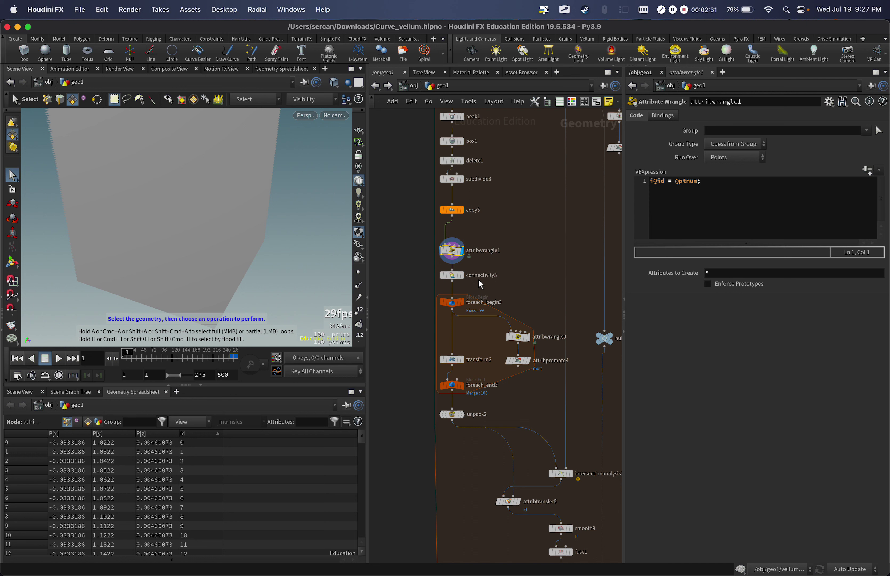
{"action": "left_click", "coordinate": [452, 279]}
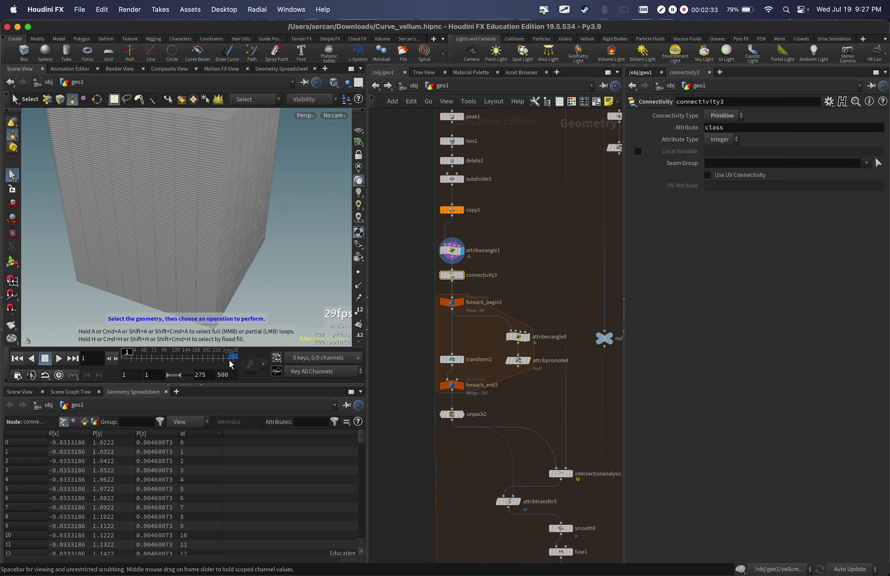
{"action": "left_click", "coordinate": [203, 384]}
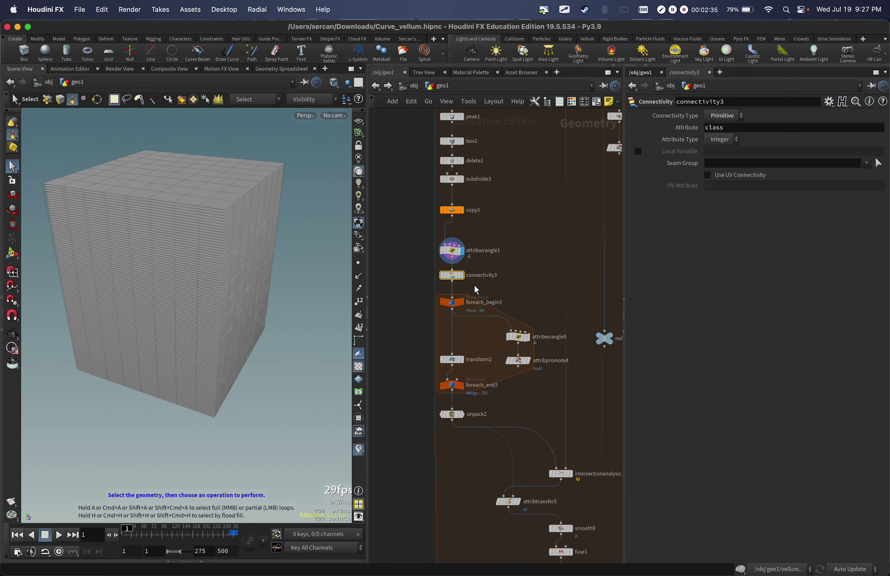
Step: Insert a Null between foreach_begin3 and transform2 and display it to view the single face in the loop
{"action": "left_click", "coordinate": [485, 334]}
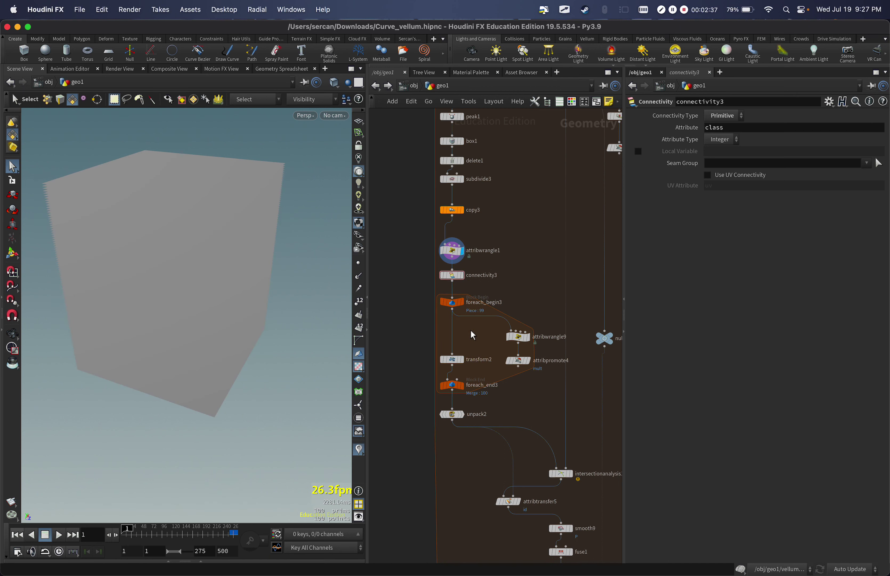
{"action": "key", "text": "Tab"}
{"action": "type", "text": "null"}
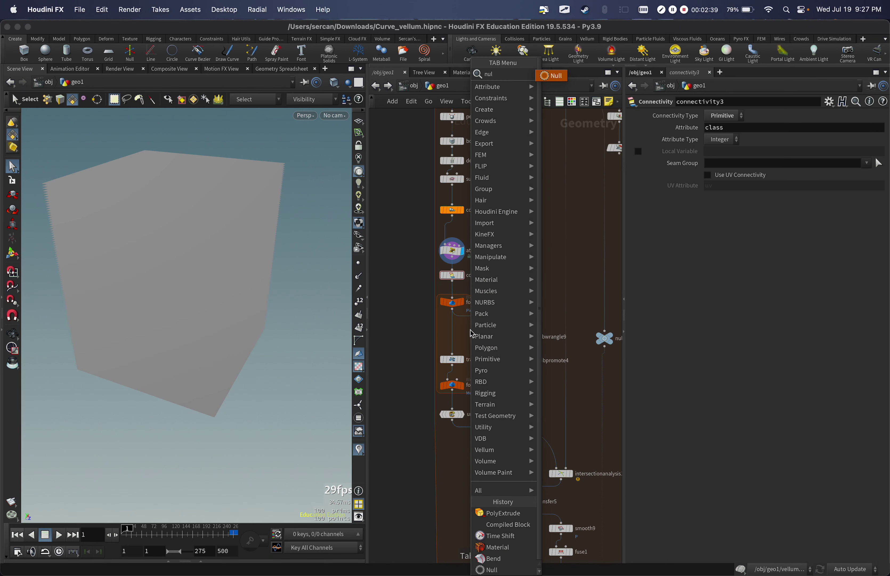
{"action": "key", "text": "Return"}
{"action": "left_click", "coordinate": [458, 336]}
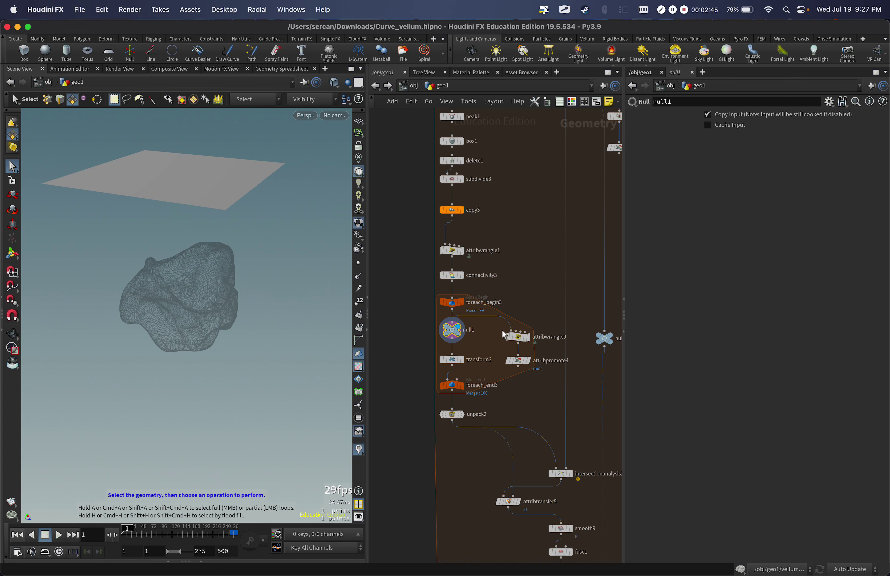
Step: Review the attribwrangle9 expression that fits a random value per id into mult with limits -30 and 10
{"action": "left_click", "coordinate": [517, 339]}
{"action": "left_click_drag", "start_coordinate": [652, 186], "coordinate": [667, 191]}
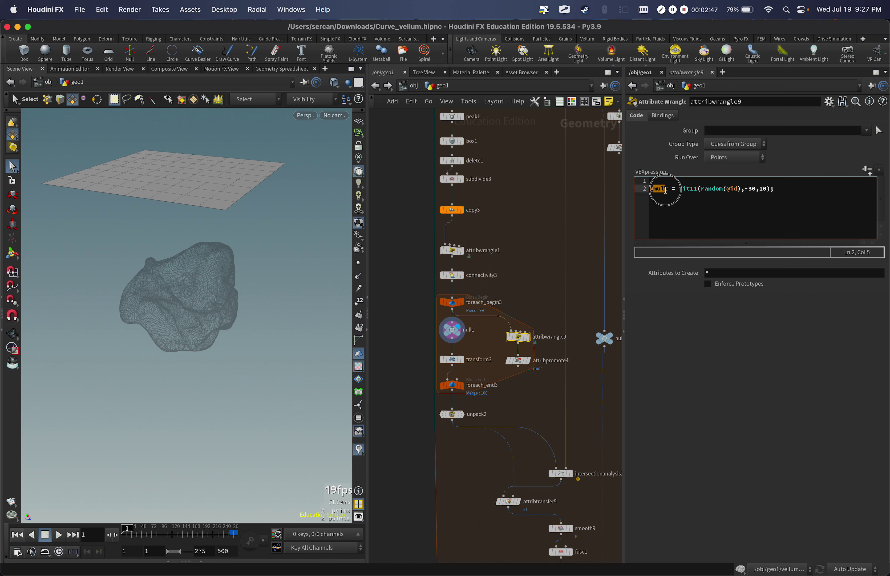
{"action": "left_click", "coordinate": [671, 188]}
{"action": "left_click", "coordinate": [768, 190]}
{"action": "type", "text": ")"}
{"action": "left_click", "coordinate": [755, 189]}
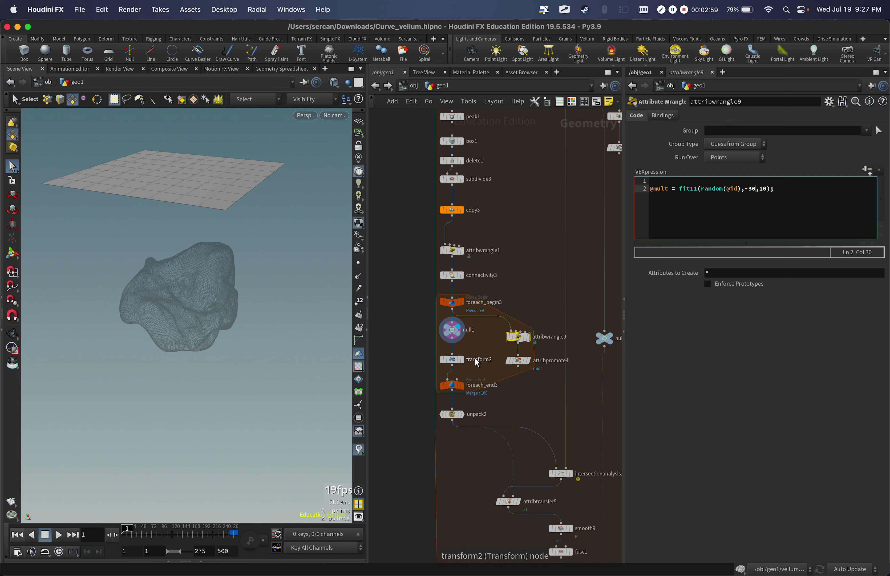
Step: Display attribpromote4, review its promotion of mult from Point to Detail, and show the detail attributes in the Geometry Spreadsheet
{"action": "left_click", "coordinate": [521, 364]}
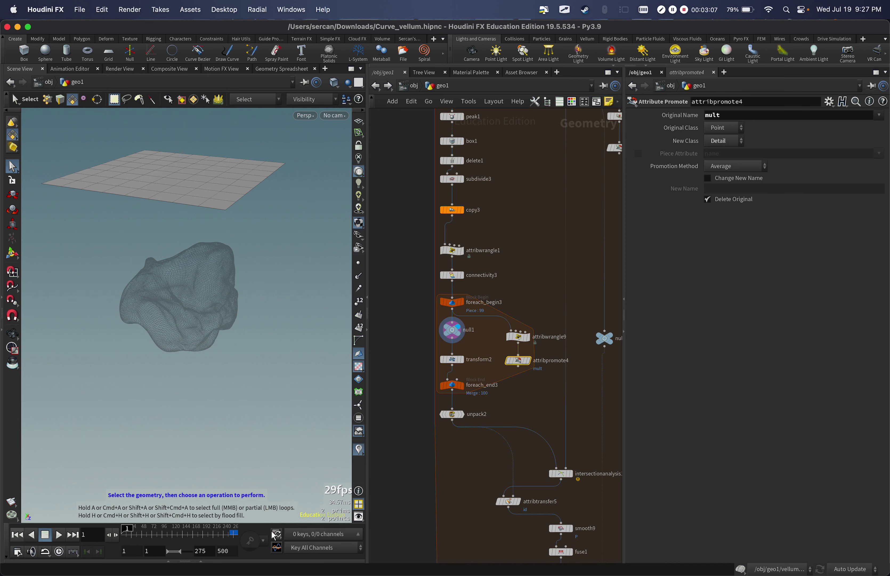
{"action": "left_click", "coordinate": [201, 561]}
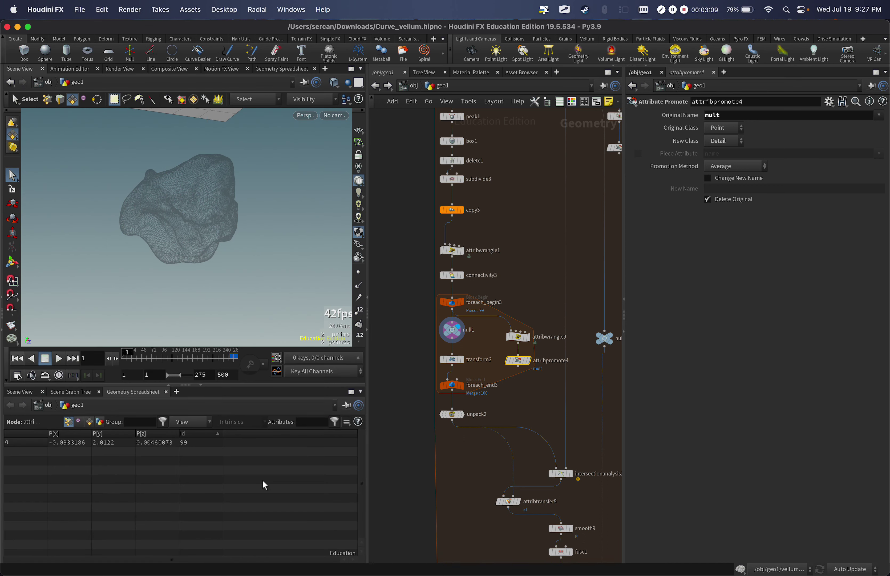
{"action": "left_click", "coordinate": [528, 361]}
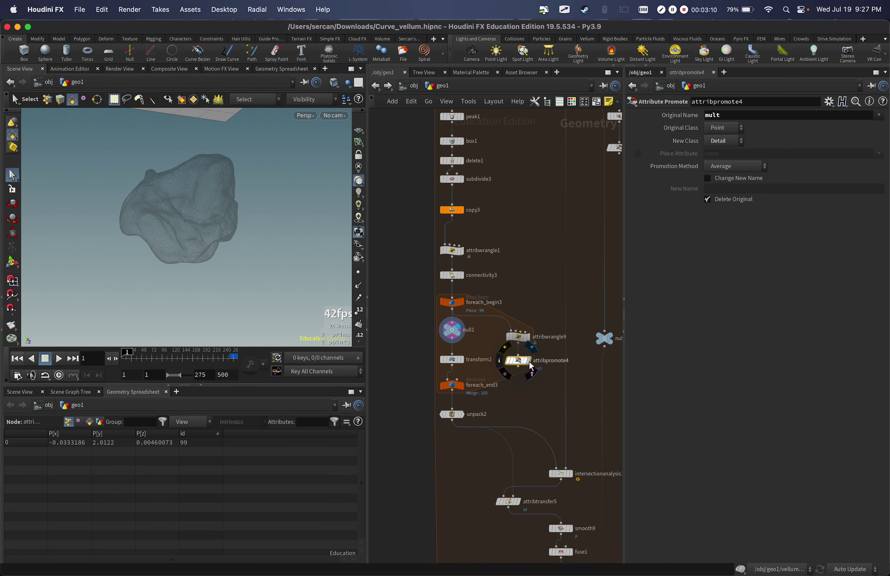
{"action": "left_click", "coordinate": [100, 422]}
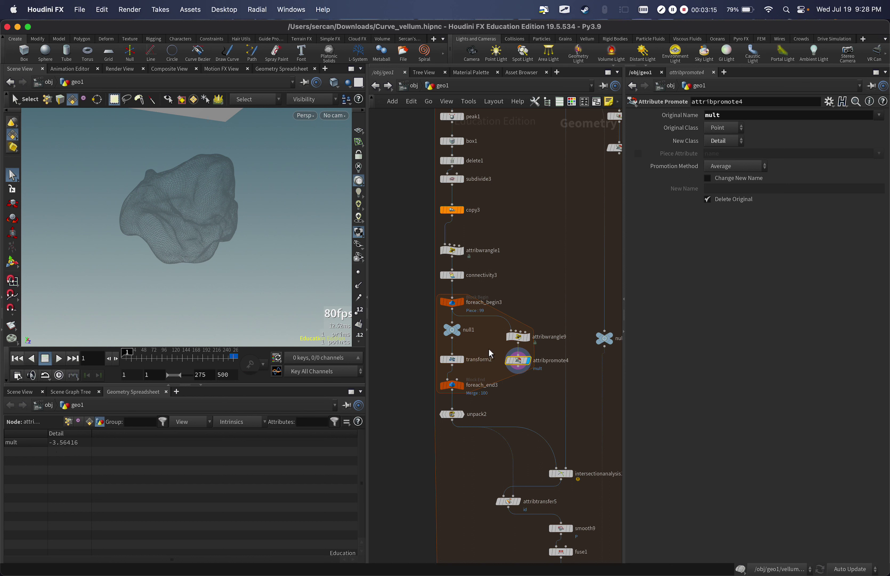
Step: Display transform2 and inspect the Rotate expression that reads mult from attribpromote4
{"action": "left_click", "coordinate": [452, 360]}
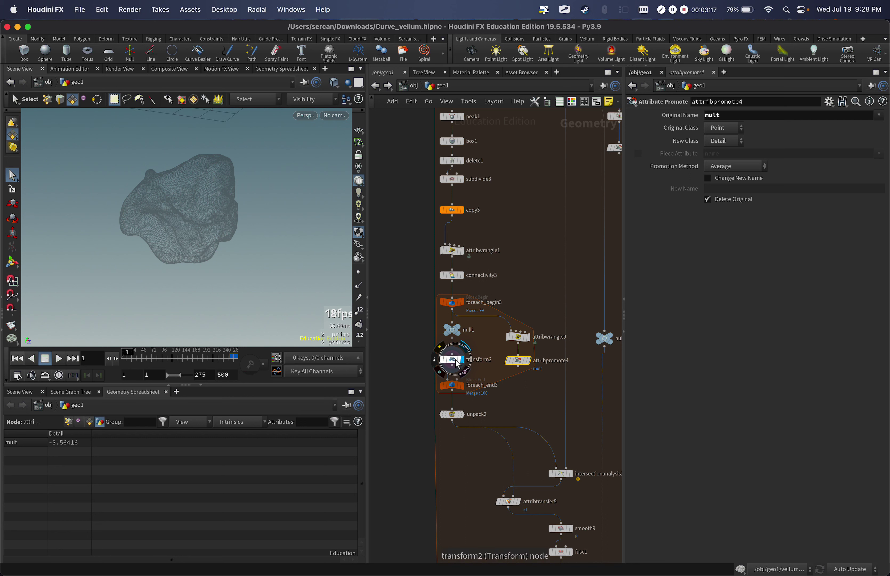
{"action": "key", "text": "Escape"}
{"action": "key", "text": "g"}
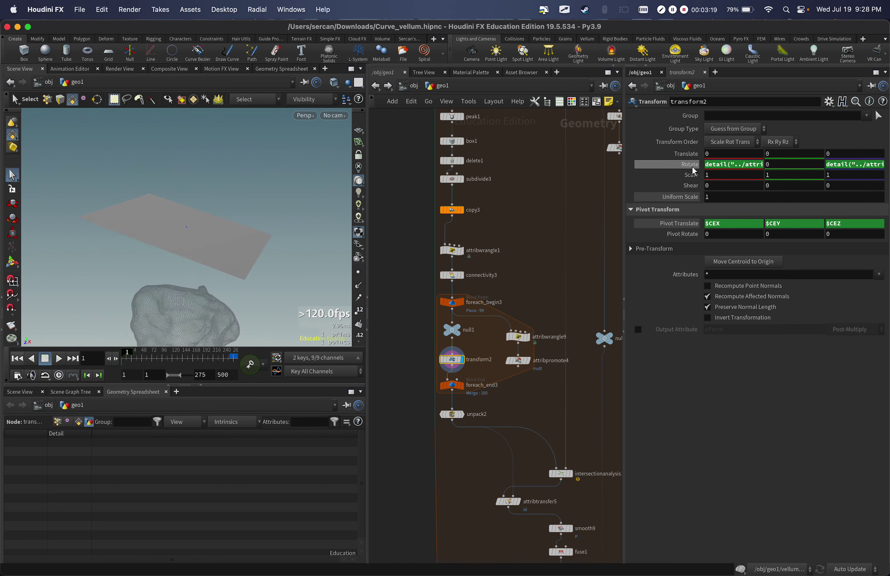
{"action": "left_click", "coordinate": [734, 165]}
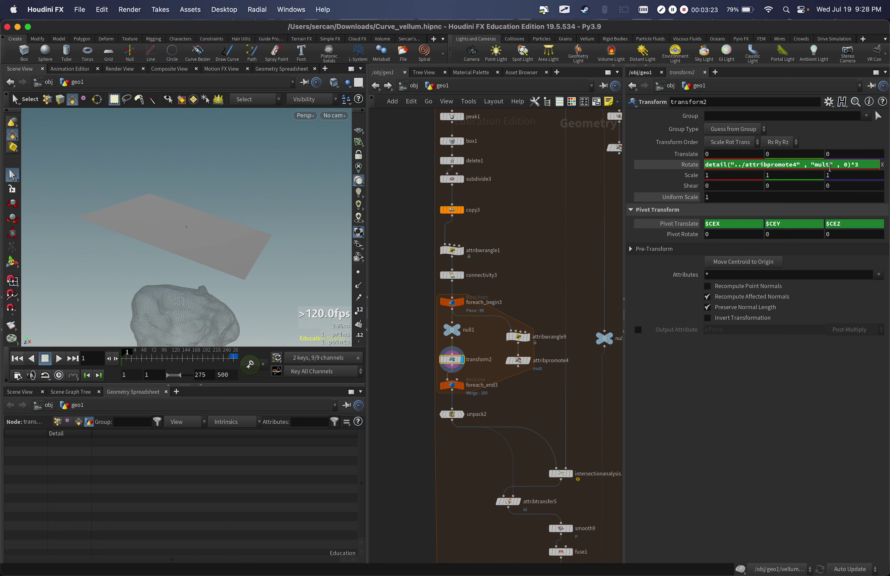
{"action": "key", "text": "Return"}
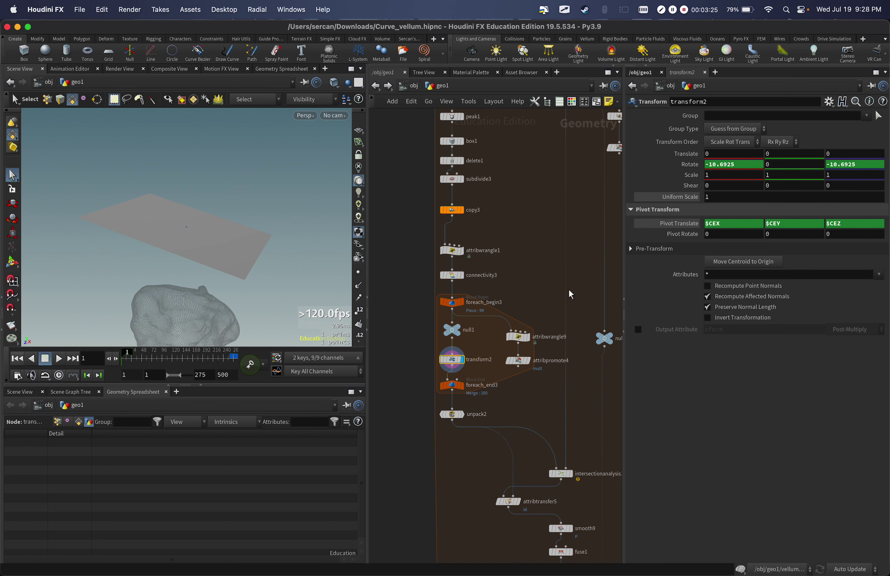
{"action": "left_click", "coordinate": [695, 167]}
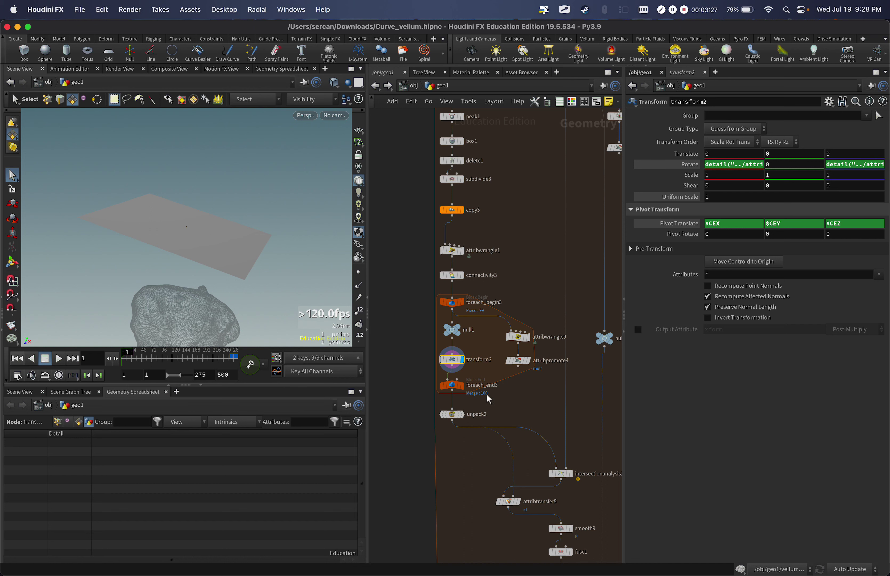
Step: Display foreach_end3 to view the merged rotated faces, and display their unpacked geometry at unpack2
{"action": "left_click", "coordinate": [462, 386]}
{"action": "left_click", "coordinate": [452, 387]}
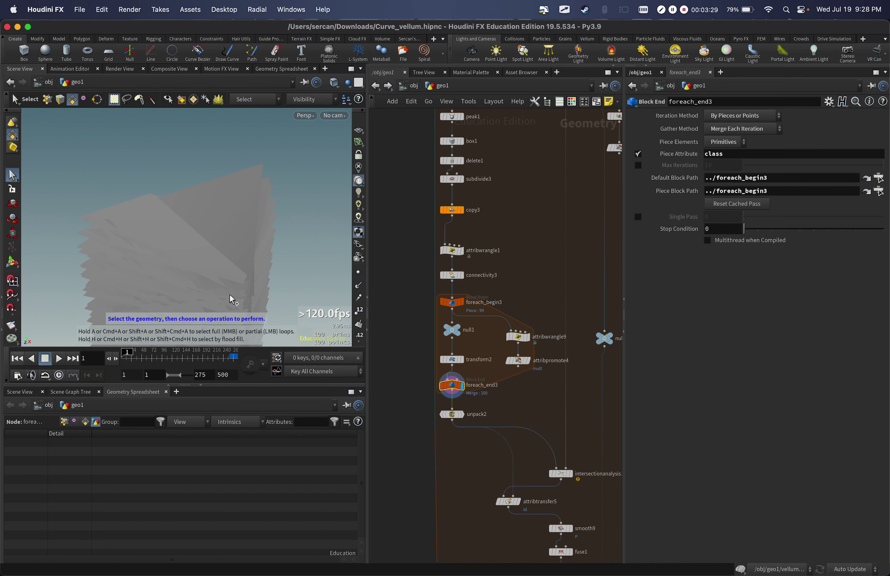
{"action": "left_click_drag", "start_coordinate": [468, 451], "coordinate": [445, 409]}
{"action": "left_click", "coordinate": [462, 414]}
Step: Collapse the spreadsheet pane and examine the unpacked stack of randomly tilted faces from several angles
{"action": "middle_click_drag", "start_coordinate": [231, 266], "coordinate": [244, 205], "text": "alt"}
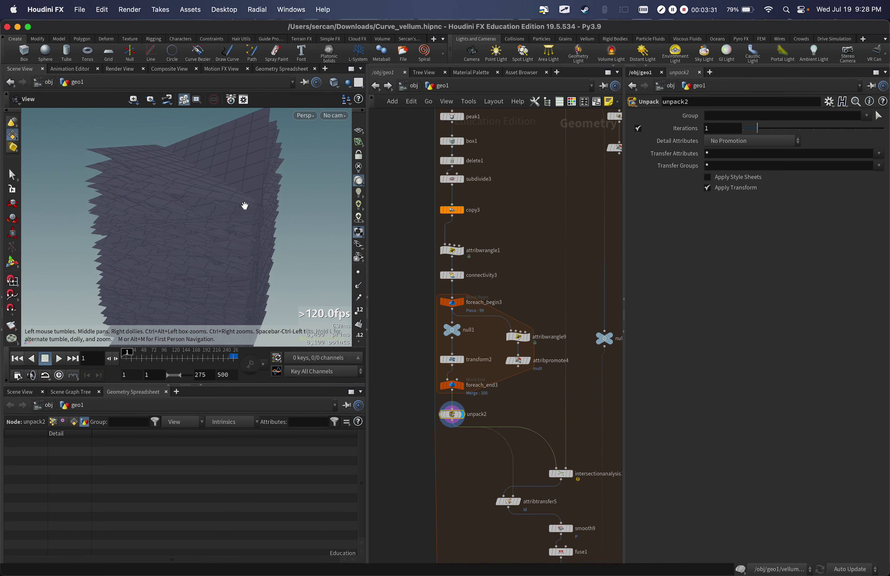
{"action": "right_click_drag", "start_coordinate": [245, 205], "coordinate": [184, 296], "text": "alt"}
{"action": "key", "text": "ctrl+b"}
{"action": "key", "text": "Escape"}
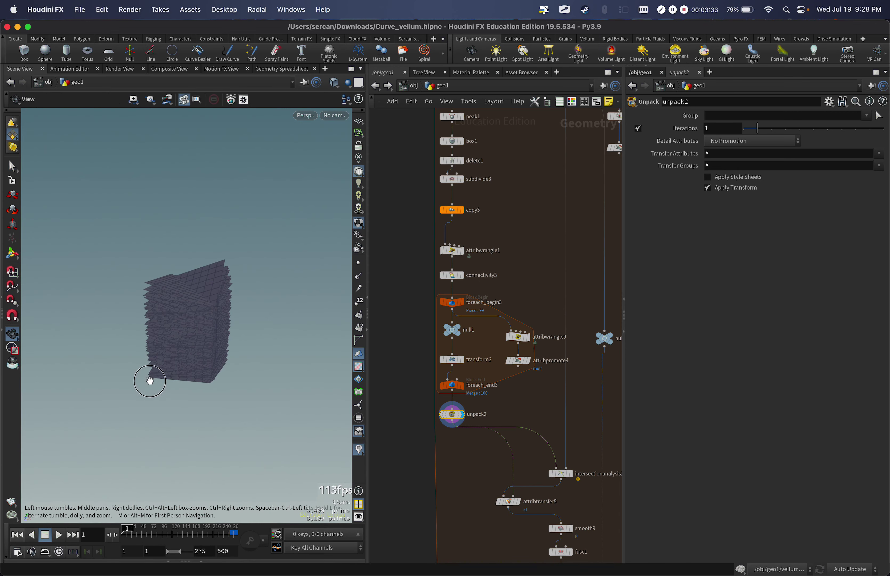
{"action": "mouse_move", "coordinate": [149, 378]}
{"action": "left_mouse_down"}
{"action": "mouse_move", "coordinate": [260, 369]}
{"action": "mouse_move", "coordinate": [139, 381]}
{"action": "left_mouse_up"}
{"action": "right_click_drag", "start_coordinate": [139, 382], "coordinate": [170, 379]}
{"action": "left_click_drag", "start_coordinate": [171, 379], "coordinate": [78, 371]}
{"action": "left_click_drag", "start_coordinate": [271, 376], "coordinate": [262, 359]}
{"action": "key", "text": "s"}
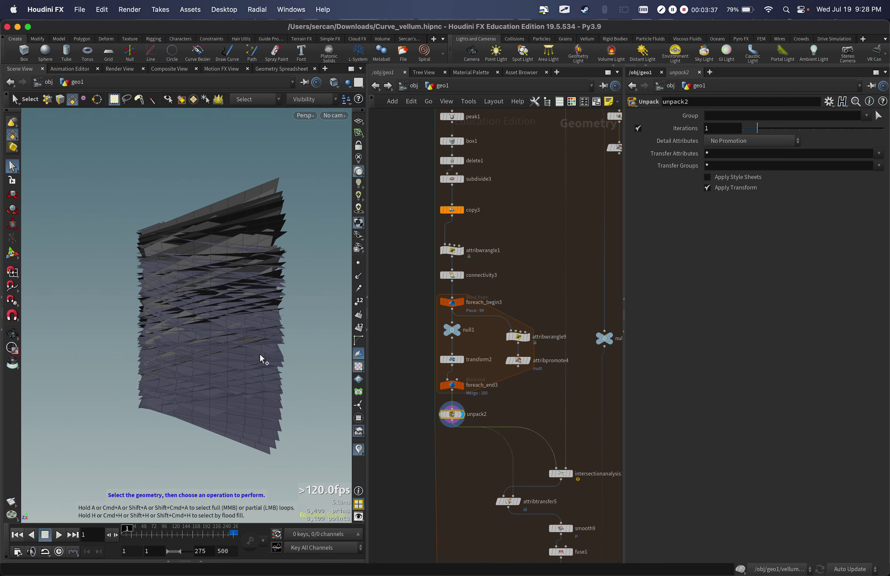
Step: Display normal3 with unpack2 templated and examine how the tilted faces cut through the head piece
{"action": "middle_click_drag", "start_coordinate": [533, 257], "coordinate": [495, 298]}
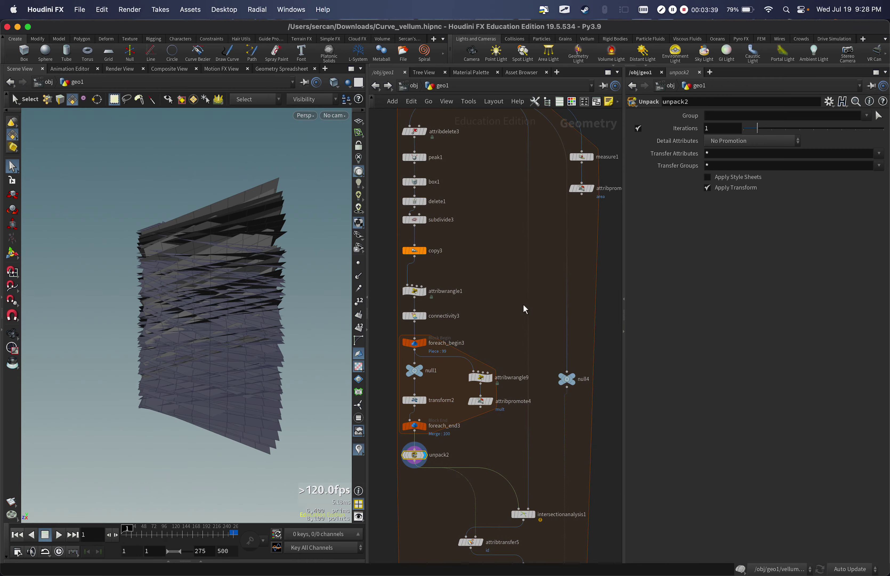
{"action": "scroll", "coordinate": [525, 310], "scroll_direction": "up", "scroll_amount": 8}
{"action": "left_click", "coordinate": [482, 194]}
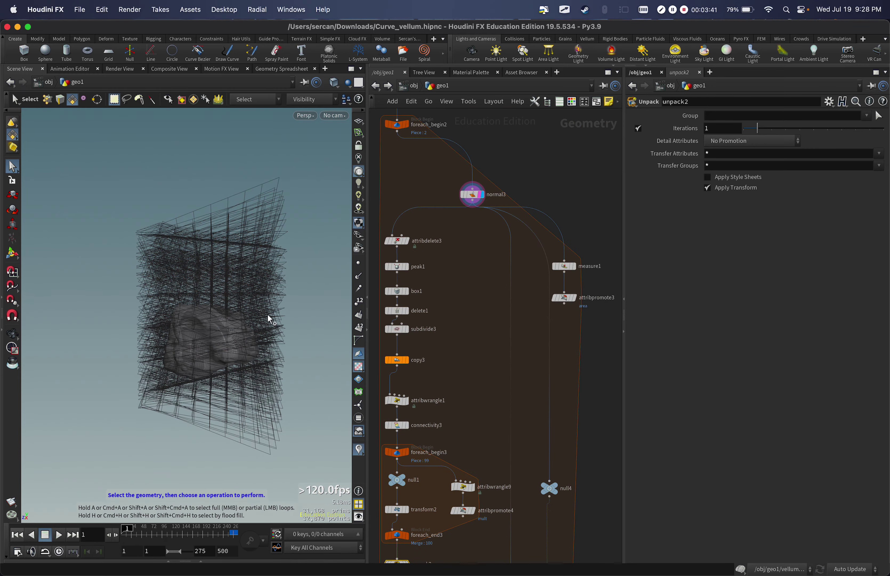
{"action": "left_click_drag", "start_coordinate": [268, 316], "coordinate": [222, 275], "text": "alt"}
{"action": "scroll", "coordinate": [195, 333], "scroll_direction": "up", "scroll_amount": 4}
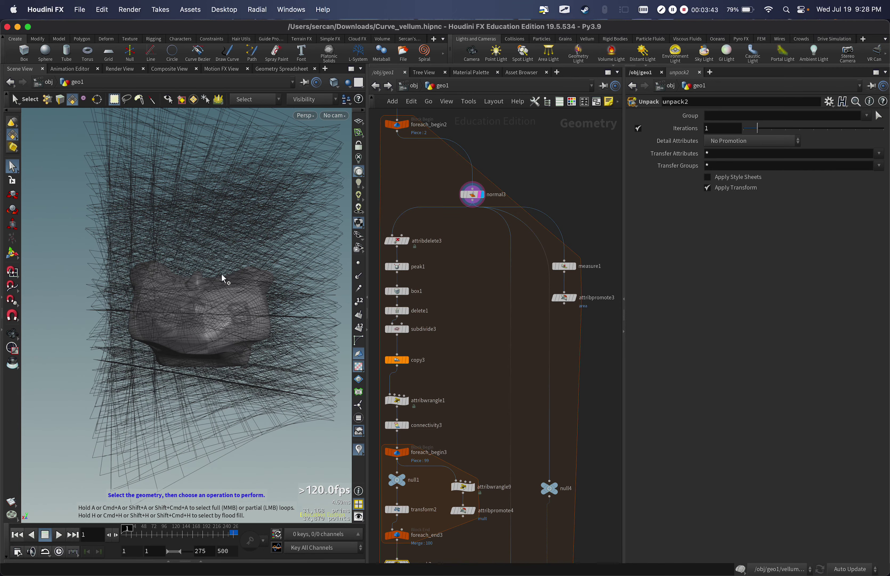
Step: Display intersectionanalysis1 and view the intersection curves on the head piece along with its settings
{"action": "scroll", "coordinate": [418, 349], "scroll_direction": "down", "scroll_amount": 10}
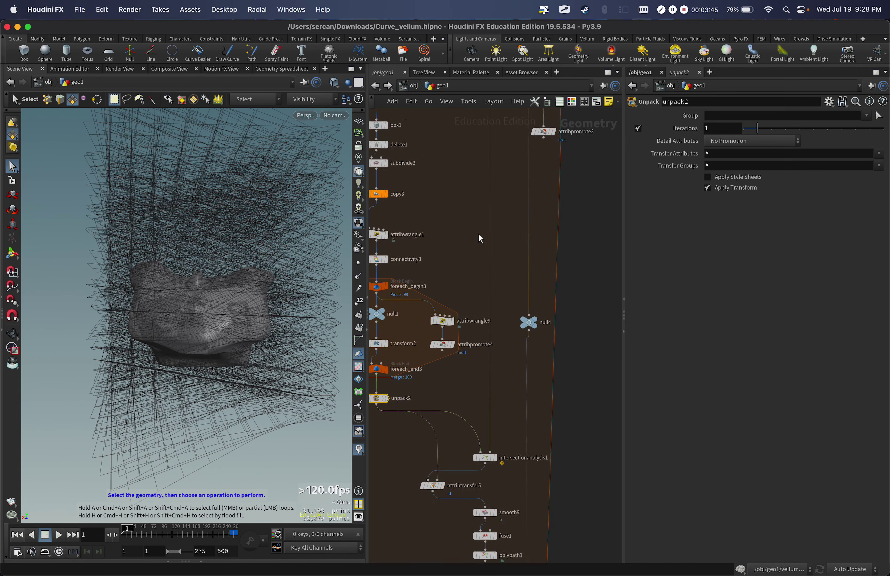
{"action": "left_click", "coordinate": [495, 379]}
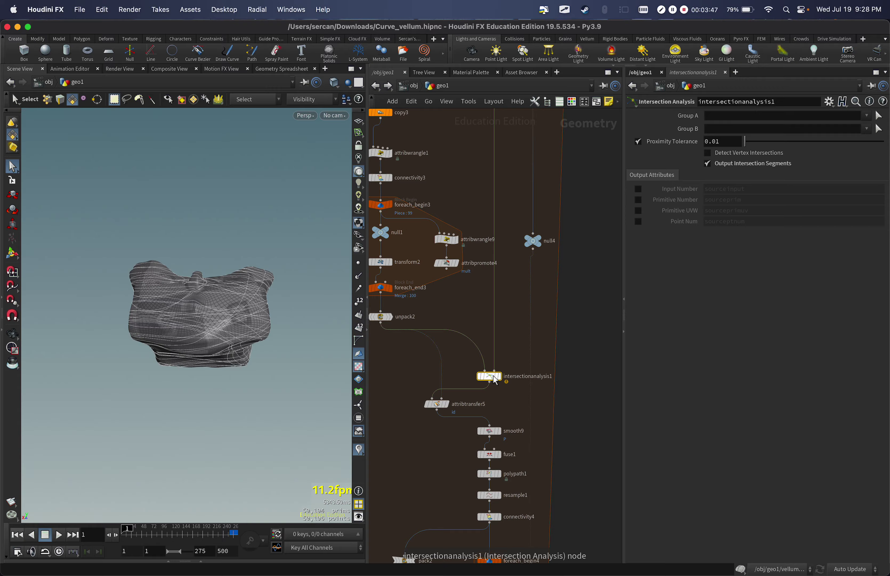
Step: Examine the head piece's intersection curves closely, comparing the tilted faces at unpack2 with the result at intersectionanalysis1 from several angles
{"action": "mouse_move", "coordinate": [216, 347]}
{"action": "left_mouse_down"}
{"action": "mouse_move", "coordinate": [255, 352]}
{"action": "mouse_move", "coordinate": [216, 355]}
{"action": "left_mouse_up"}
{"action": "scroll", "coordinate": [232, 350], "scroll_direction": "up", "scroll_amount": 5}
{"action": "middle_click_drag", "start_coordinate": [267, 352], "coordinate": [240, 328]}
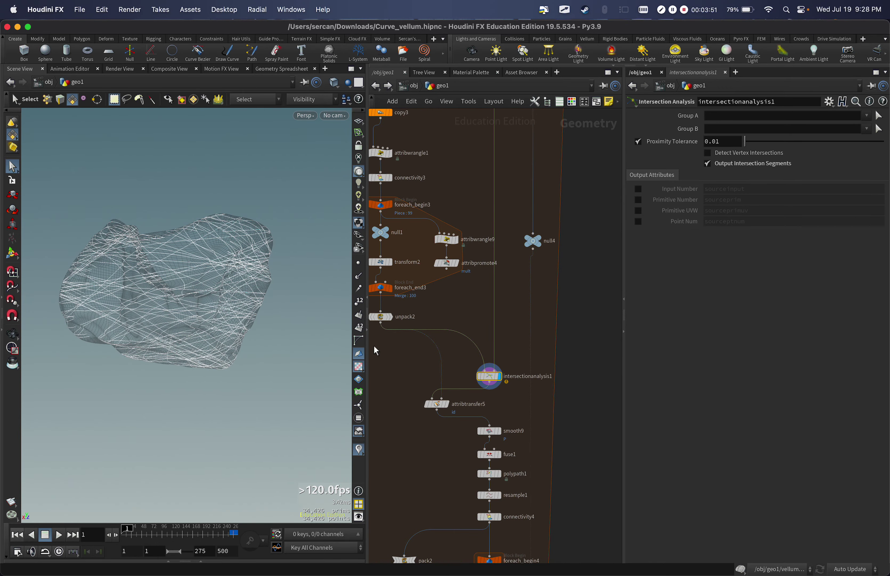
{"action": "left_click", "coordinate": [388, 317]}
{"action": "right_click_drag", "start_coordinate": [210, 316], "coordinate": [164, 345]}
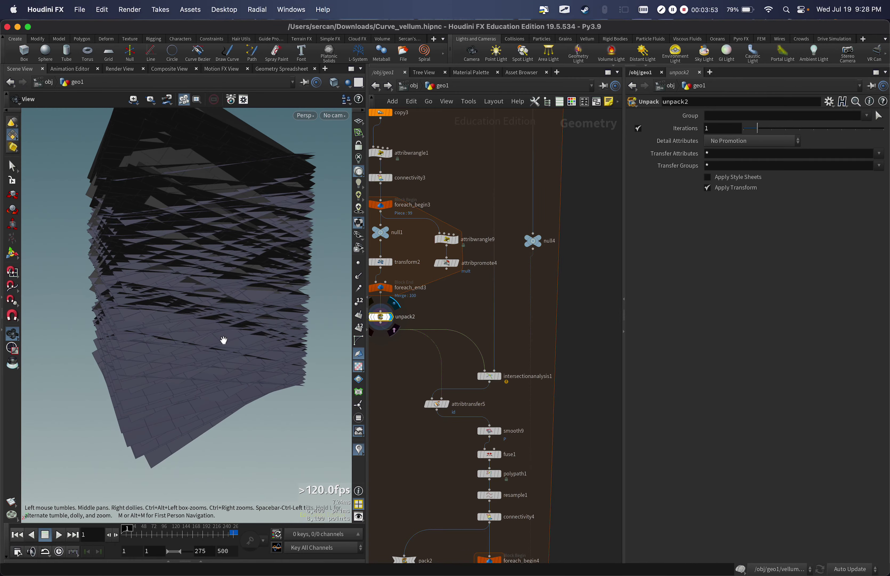
{"action": "left_click", "coordinate": [498, 378]}
{"action": "key", "text": "Escape"}
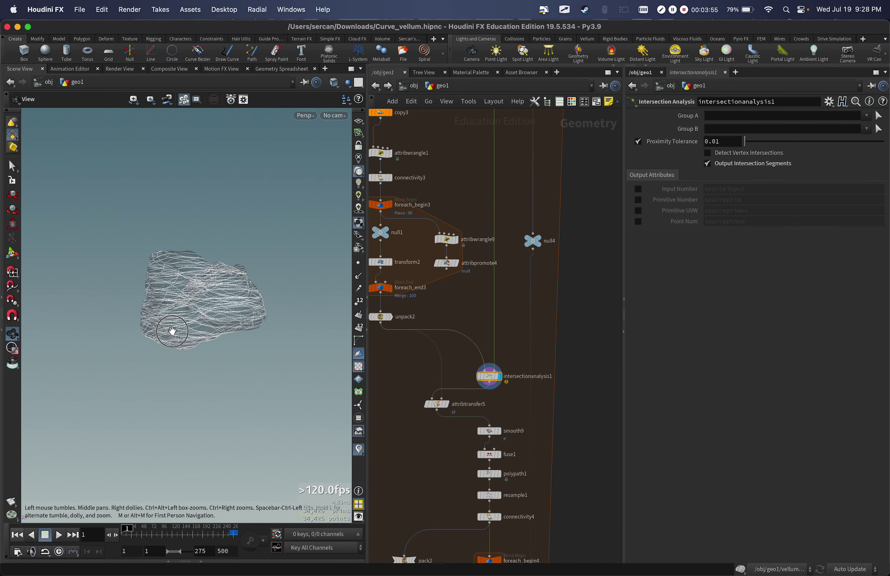
{"action": "left_click_drag", "start_coordinate": [169, 334], "coordinate": [201, 350]}
{"action": "key", "text": "s"}
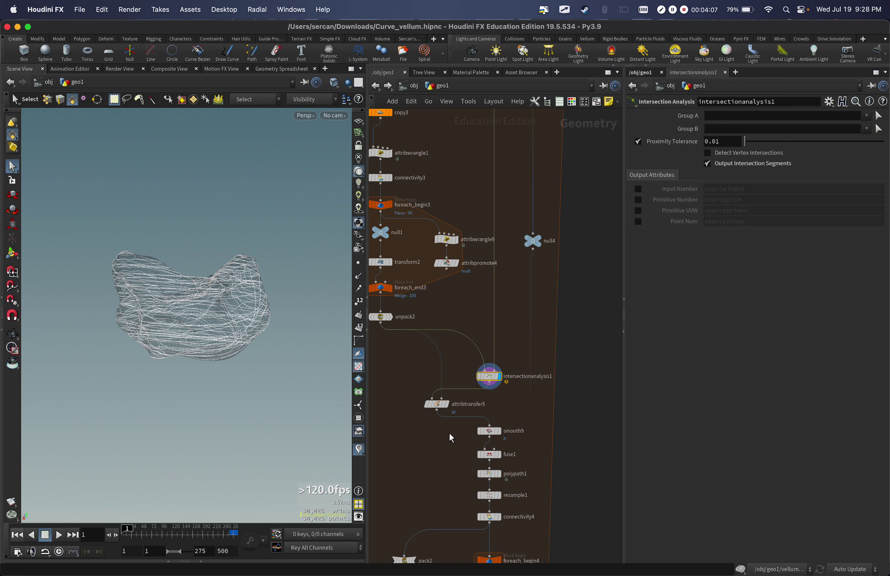
Step: Display attribtransfer5 to review its point id transfer, and display the smoothed curves at smooth9
{"action": "left_click_drag", "start_coordinate": [449, 434], "coordinate": [428, 395]}
{"action": "key", "text": "r"}
{"action": "middle_click_drag", "start_coordinate": [447, 455], "coordinate": [441, 350]}
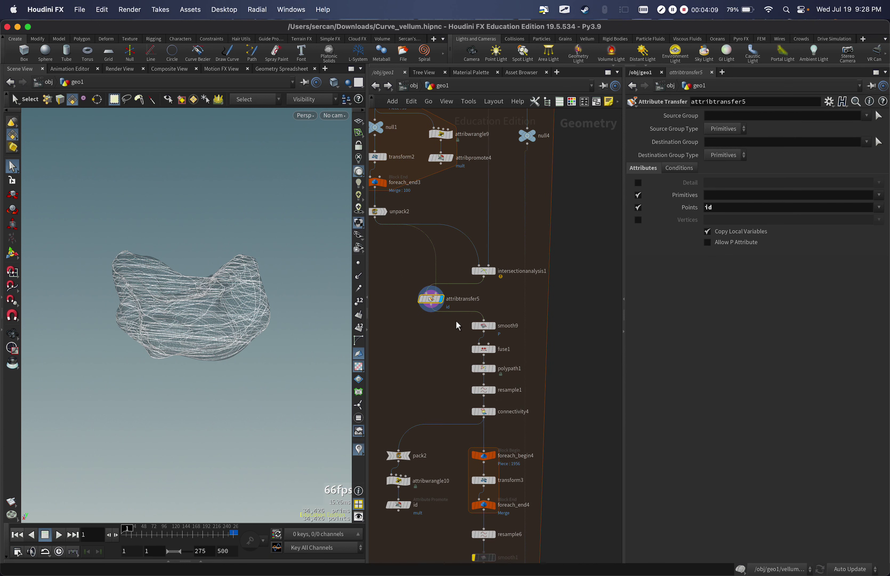
{"action": "left_click", "coordinate": [482, 325]}
{"action": "key", "text": "r"}
Step: Display fuse1 and polypath1 to review how the curve segments are fused and joined
{"action": "left_click", "coordinate": [481, 349]}
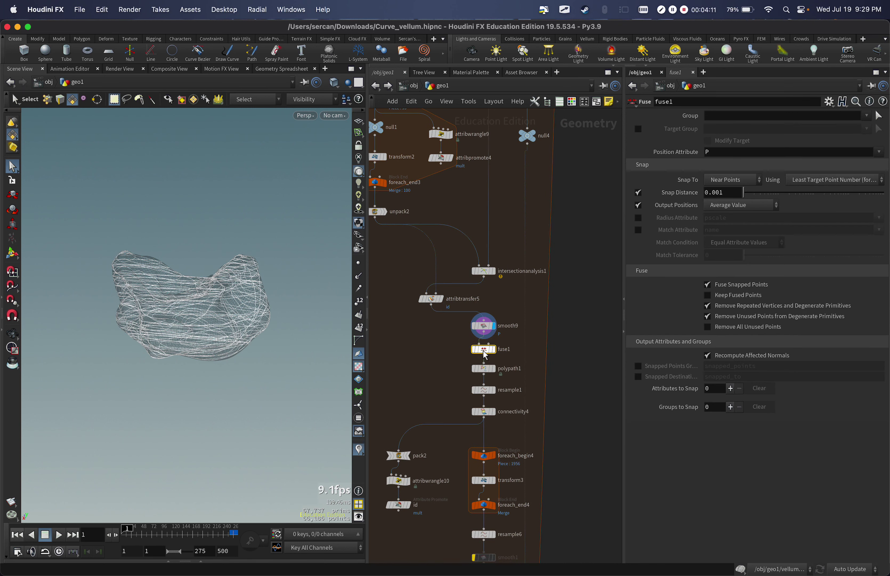
{"action": "key", "text": "r"}
{"action": "left_click", "coordinate": [487, 370]}
{"action": "key", "text": "r"}
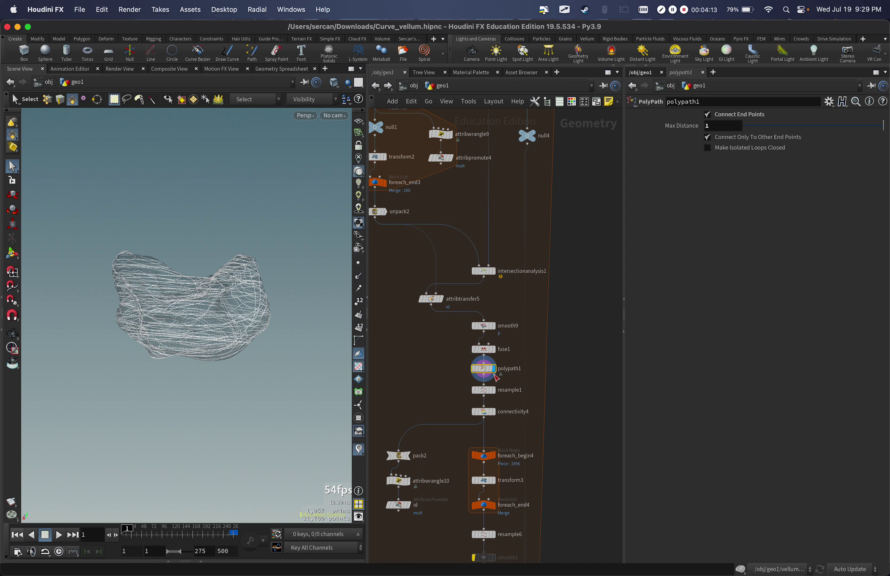
{"action": "middle_click_drag", "start_coordinate": [488, 373], "coordinate": [490, 370]}
{"action": "scroll", "coordinate": [440, 345], "scroll_direction": "down", "scroll_amount": 3}
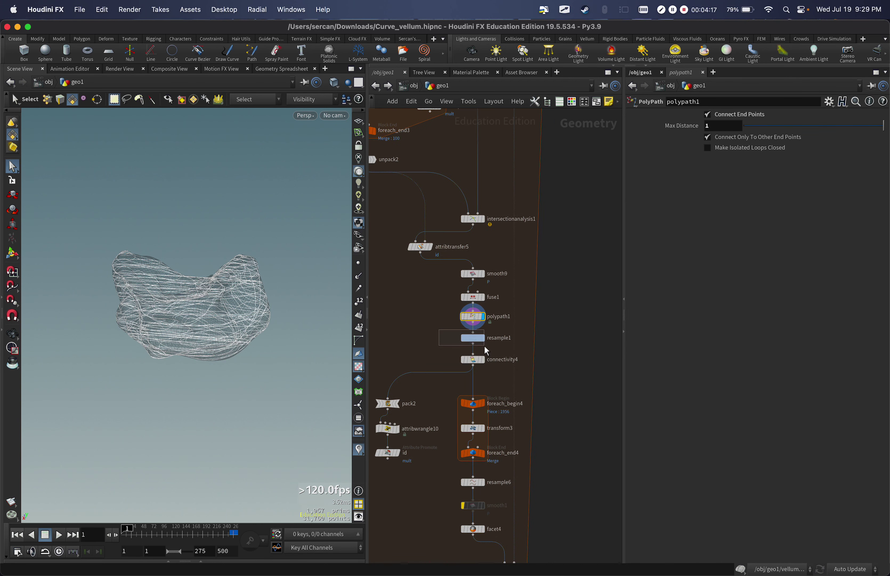
Step: Display resample1 and connectivity4 to review the resampled curves and their class attribute setup
{"action": "left_click", "coordinate": [484, 345]}
{"action": "key", "text": "r"}
{"action": "scroll", "coordinate": [451, 333], "scroll_direction": "down", "scroll_amount": 3}
{"action": "left_click", "coordinate": [473, 310]}
{"action": "key", "text": "r"}
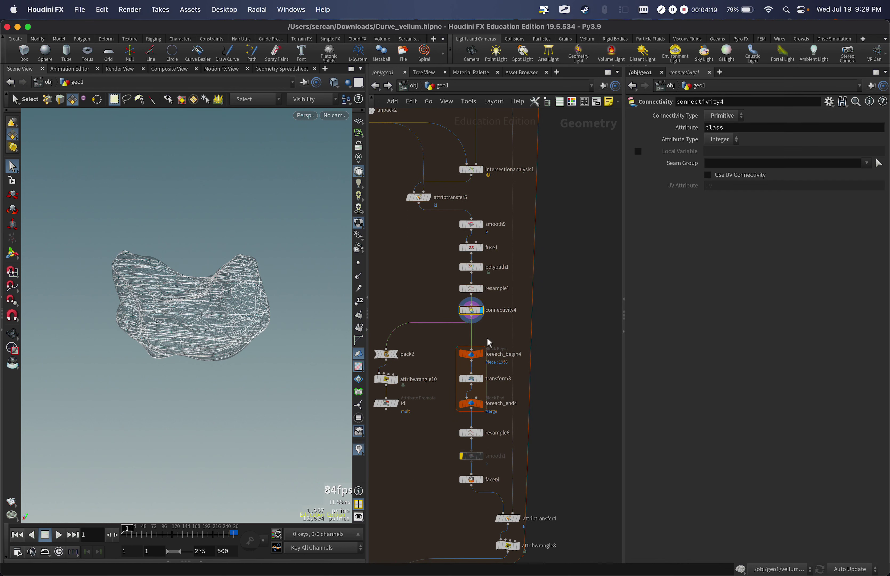
Step: Display pack2 and examine the VEX expression in attribwrangle10 that randomizes the mult attribute by id
{"action": "scroll", "coordinate": [464, 318], "scroll_direction": "down", "scroll_amount": 3}
{"action": "left_click", "coordinate": [404, 306]}
{"action": "key", "text": "r"}
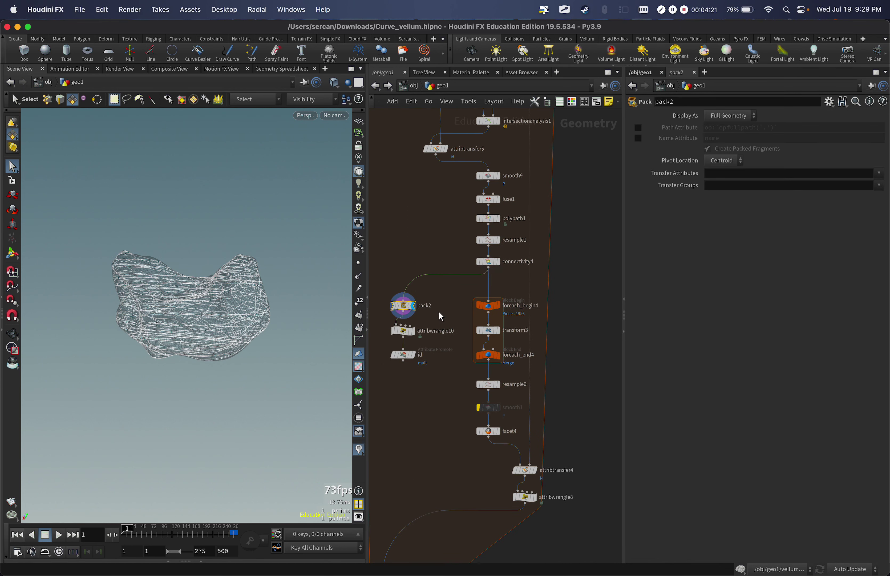
{"action": "left_click", "coordinate": [404, 331]}
{"action": "key", "text": "r"}
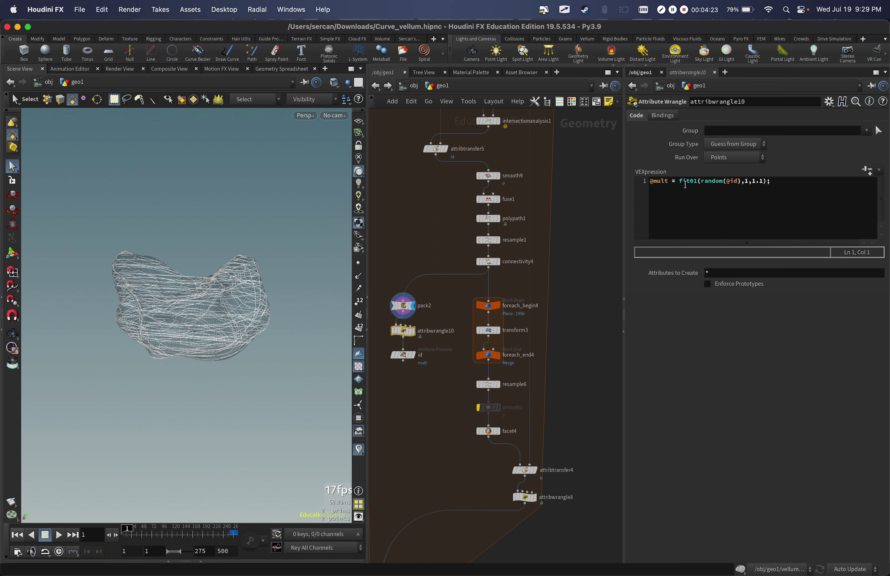
{"action": "left_click_drag", "start_coordinate": [777, 186], "coordinate": [649, 186]}
{"action": "left_click", "coordinate": [749, 229]}
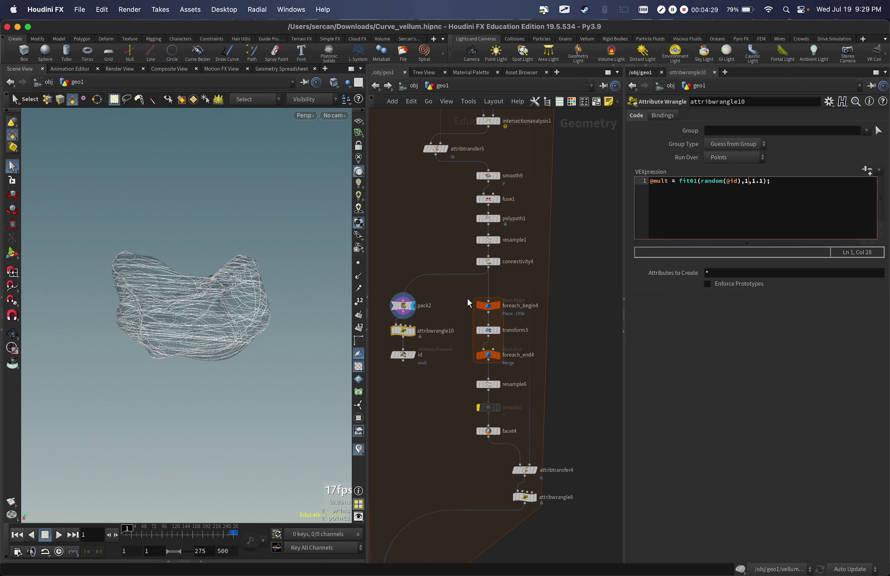
Step: Check the id node, display foreach_end4, and review the Uniform Scale expression in transform3
{"action": "left_click", "coordinate": [404, 354]}
{"action": "left_click", "coordinate": [488, 330]}
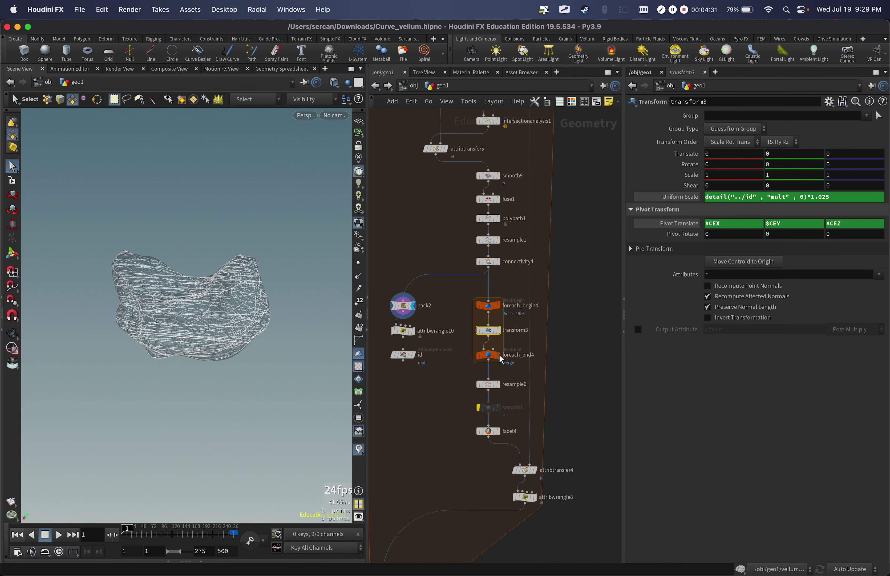
{"action": "left_click", "coordinate": [499, 355]}
{"action": "left_click", "coordinate": [490, 355]}
{"action": "left_click", "coordinate": [489, 332]}
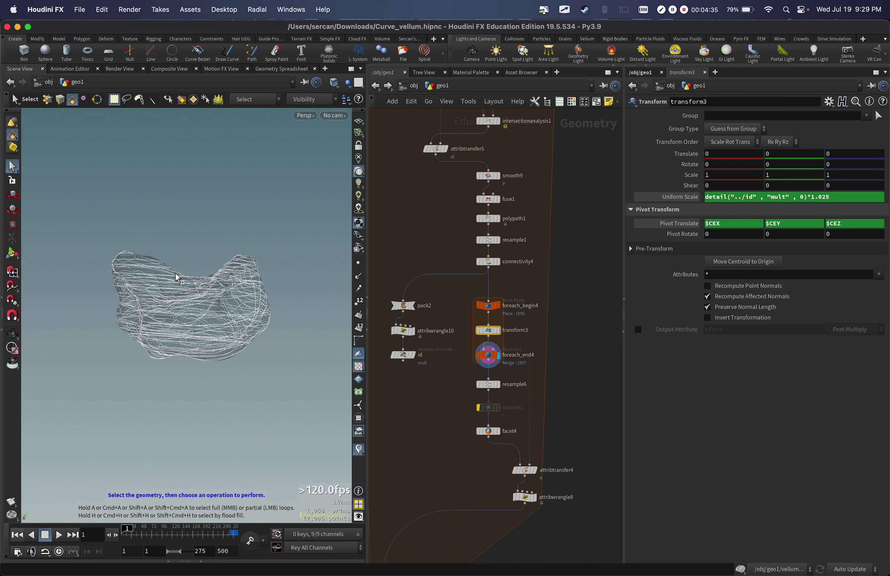
{"action": "left_click", "coordinate": [690, 197]}
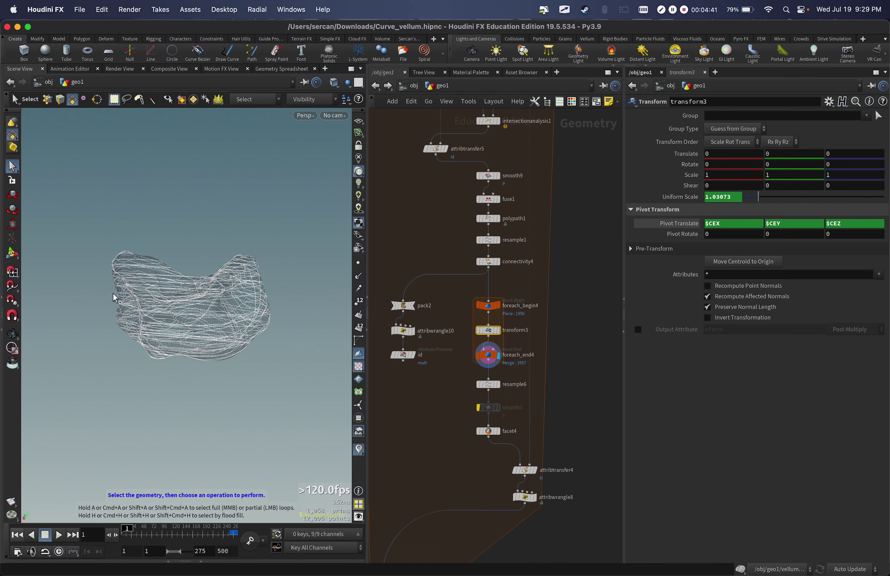
Step: Orbit around the scaled head curves at foreach_end4 and bring up transform3's settings
{"action": "key", "text": "Escape"}
{"action": "left_click_drag", "start_coordinate": [113, 294], "coordinate": [180, 303]}
{"action": "key", "text": "s"}
{"action": "left_click", "coordinate": [493, 358]}
{"action": "key", "text": "space+g"}
{"action": "left_click", "coordinate": [488, 331]}
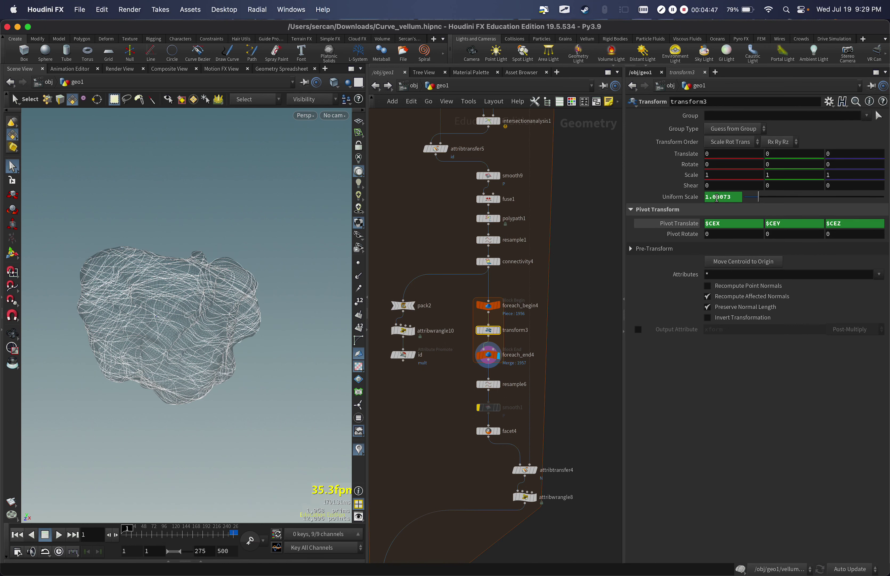
Step: Try a multiplier of 1.5 in transform3's Uniform Scale expression, and undo the change
{"action": "left_click", "coordinate": [683, 197]}
{"action": "left_click", "coordinate": [840, 201]}
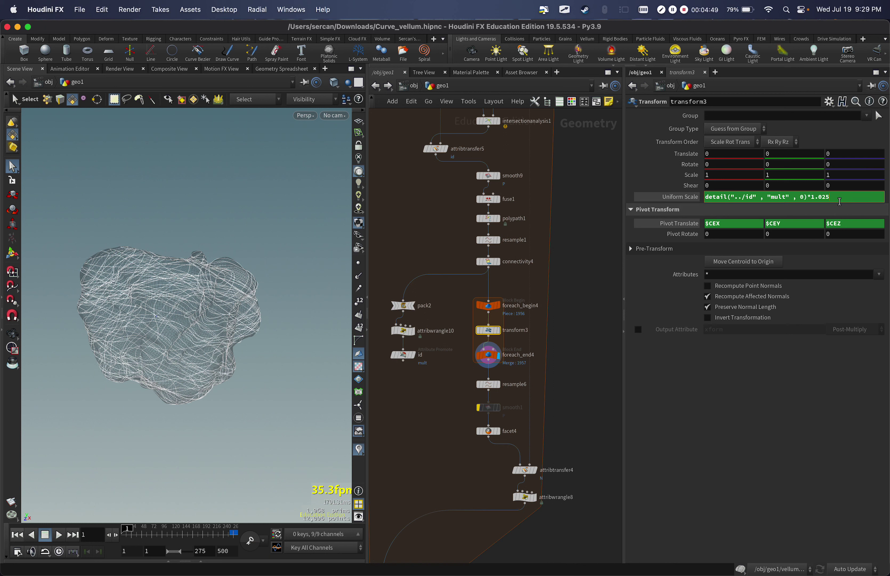
{"action": "type", "text": "5"}
{"action": "key", "text": "Return"}
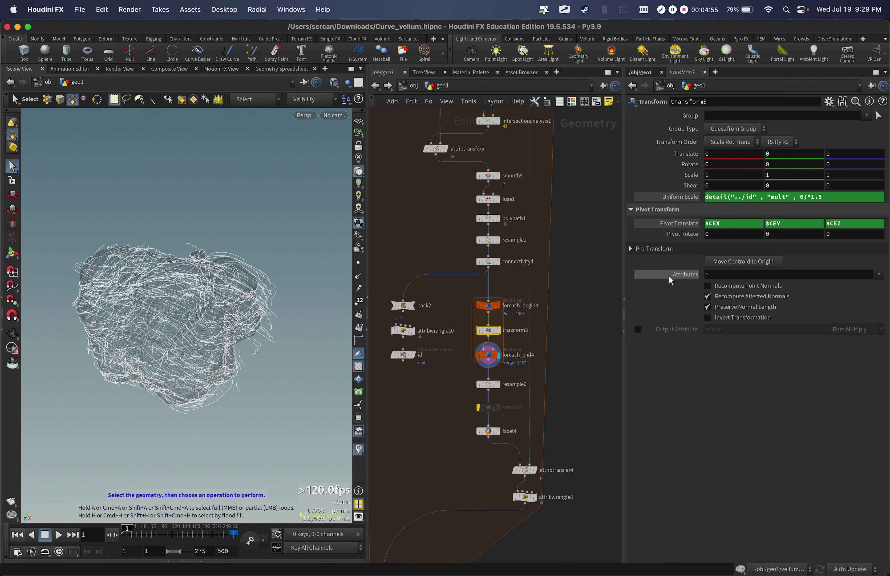
{"action": "left_click", "coordinate": [696, 390]}
{"action": "key", "text": "super+z"}
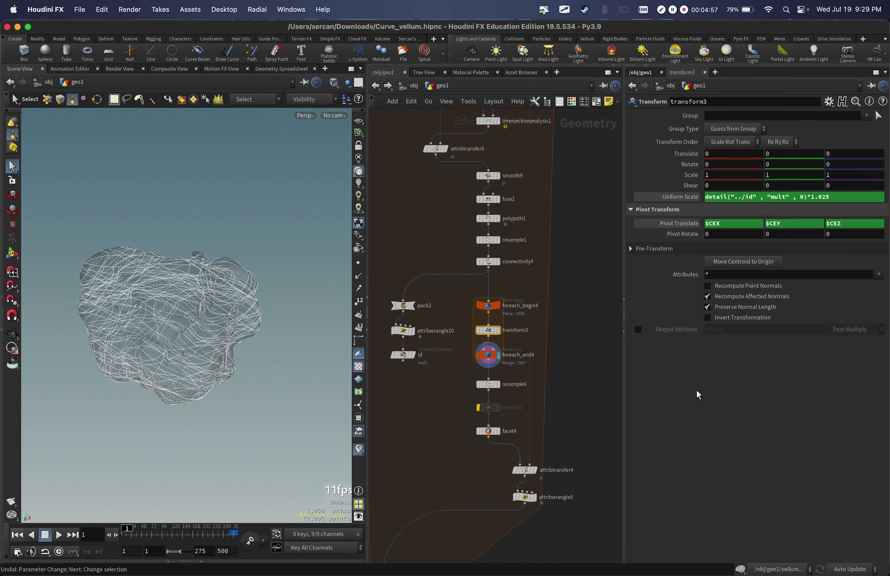
Step: Display resample6 to review its settings, and display the end of the piece loop at foreach_end2
{"action": "middle_click_drag", "start_coordinate": [539, 409], "coordinate": [529, 355]}
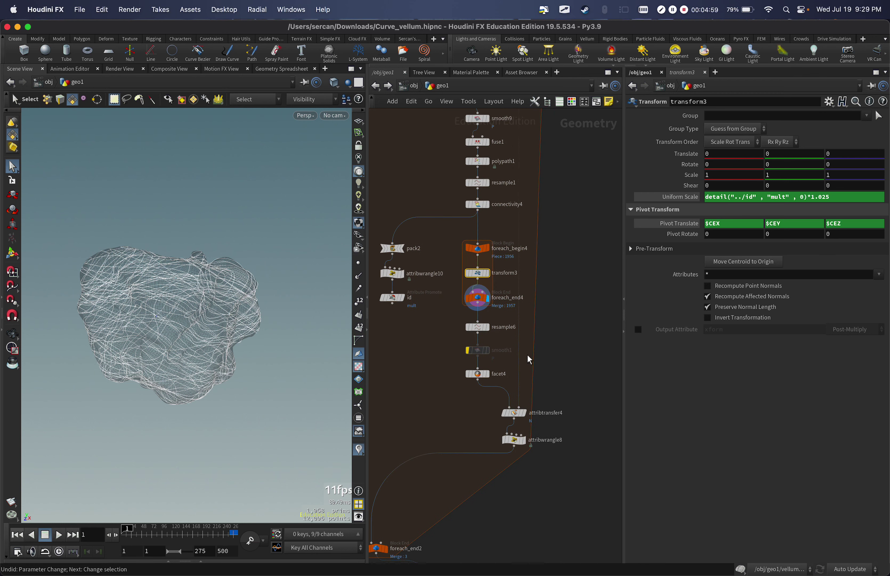
{"action": "left_click", "coordinate": [479, 328]}
{"action": "left_click", "coordinate": [488, 328]}
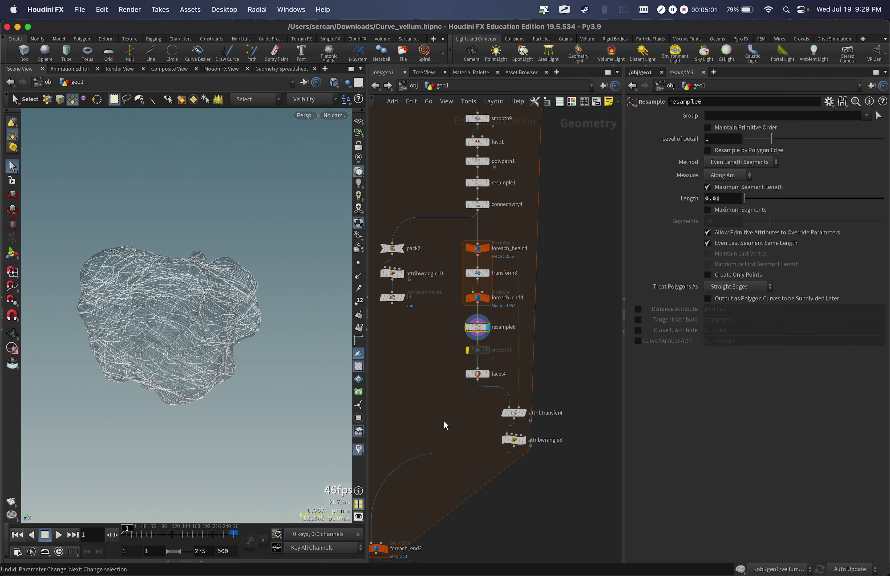
{"action": "middle_click_drag", "start_coordinate": [455, 505], "coordinate": [492, 354]}
{"action": "left_click_drag", "start_coordinate": [450, 357], "coordinate": [404, 415]}
{"action": "key", "text": "r"}
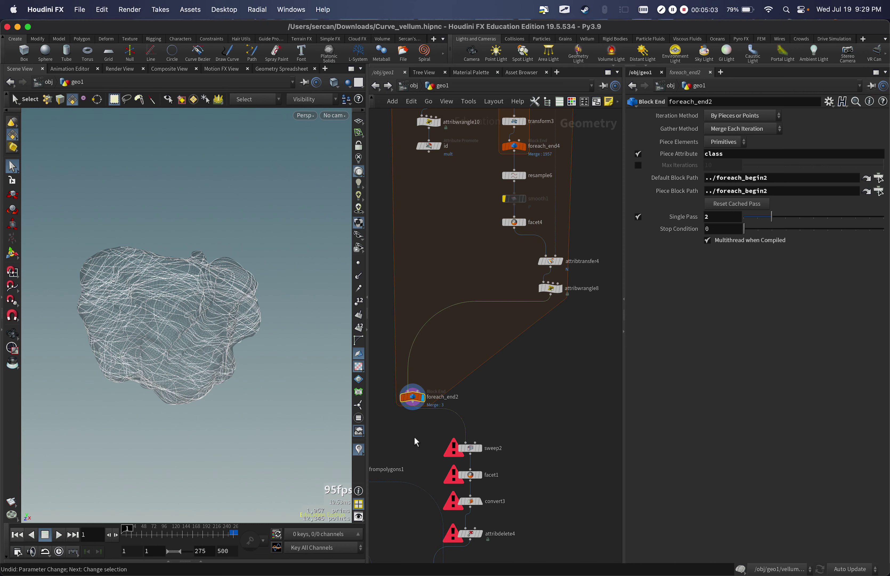
Step: Display sweep2 and examine the ribbons swept along the head piece's curves
{"action": "middle_click_drag", "start_coordinate": [415, 441], "coordinate": [419, 354]}
{"action": "left_click", "coordinate": [470, 448]}
{"action": "left_click", "coordinate": [480, 448]}
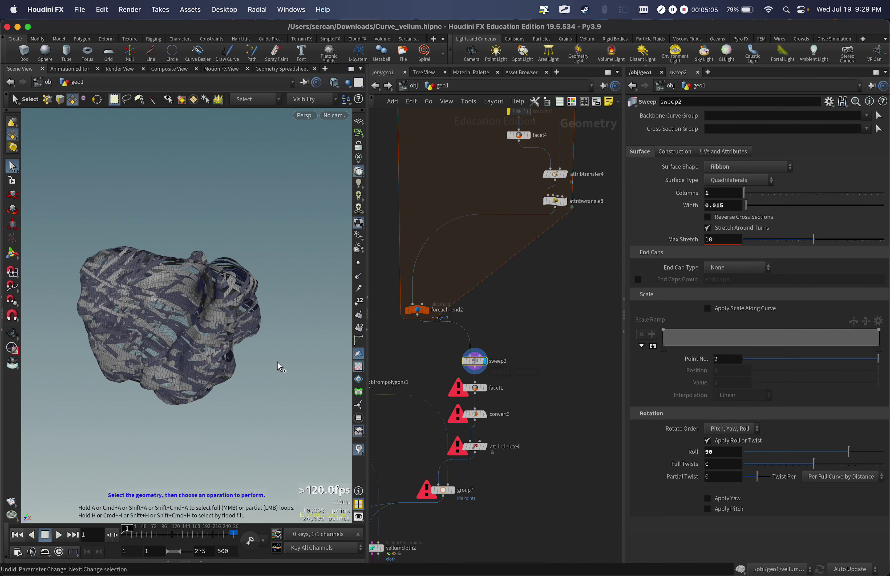
{"action": "key", "text": "Escape"}
{"action": "left_click_drag", "start_coordinate": [281, 368], "coordinate": [173, 378]}
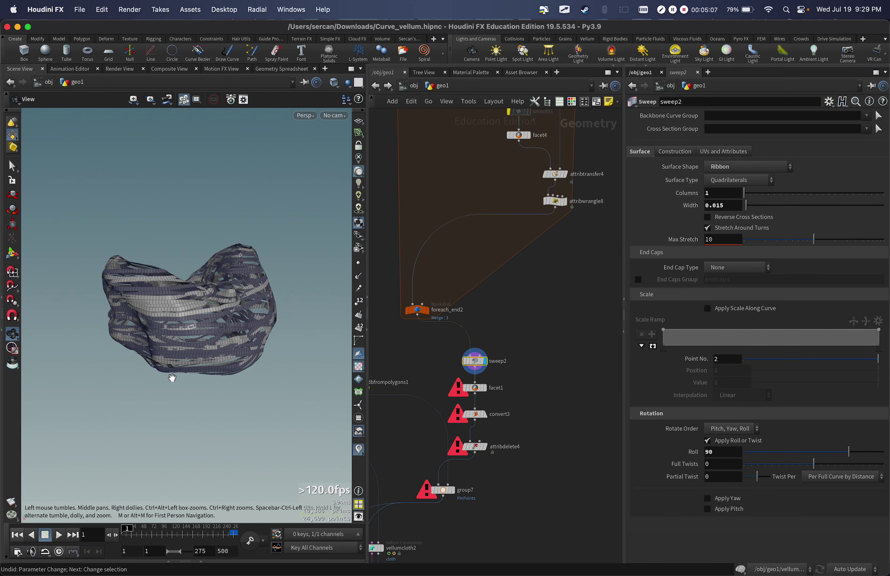
{"action": "key", "text": "s"}
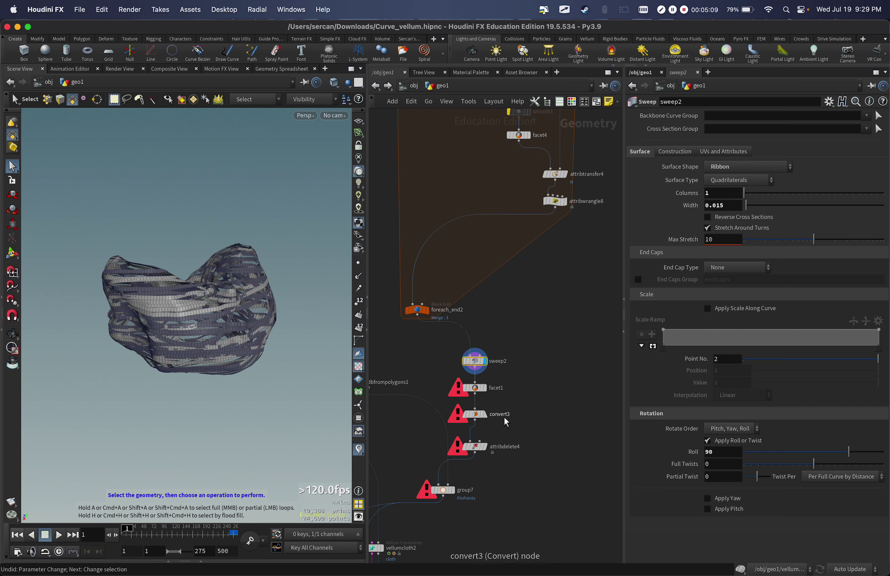
Step: Display group7, past attribdelete4, to review the PinPoints group on the head piece's ribbons
{"action": "middle_click_drag", "start_coordinate": [513, 473], "coordinate": [527, 403]}
{"action": "left_click", "coordinate": [498, 377]}
{"action": "left_click", "coordinate": [463, 420]}
{"action": "left_click", "coordinate": [465, 419]}
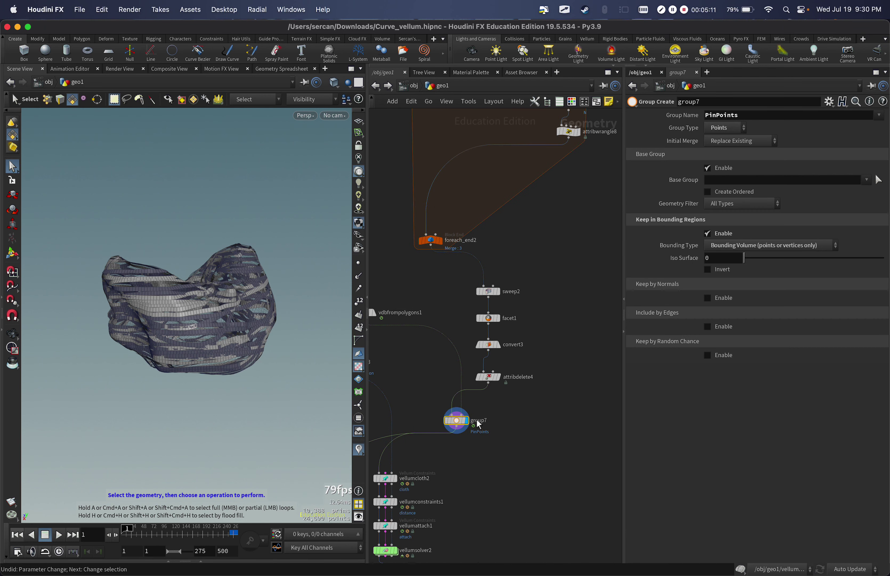
Step: Turn off Single Pass on foreach_end2 and examine the ribbons across the whole character from several angles
{"action": "middle_click_drag", "start_coordinate": [400, 214], "coordinate": [434, 202]}
{"action": "left_click", "coordinate": [464, 227]}
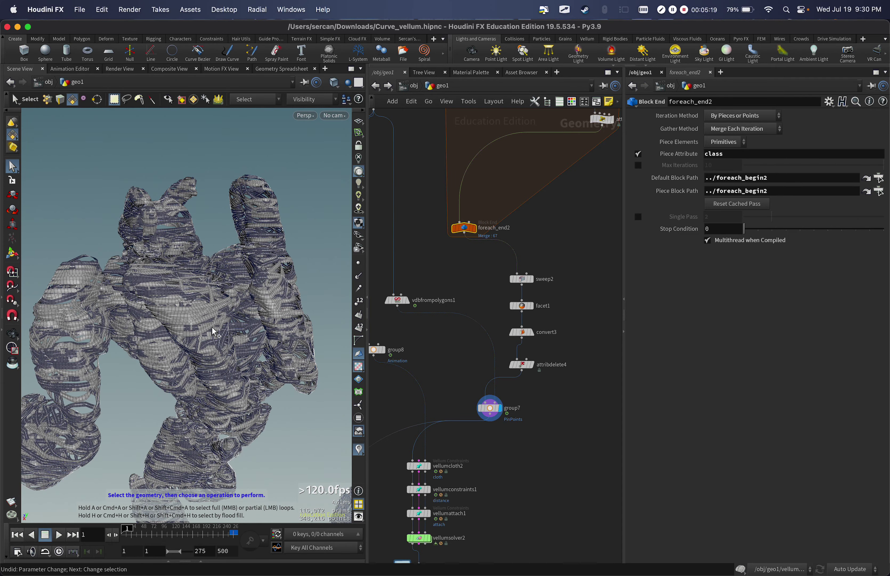
{"action": "key", "text": "Escape"}
{"action": "left_click_drag", "start_coordinate": [261, 369], "coordinate": [308, 328]}
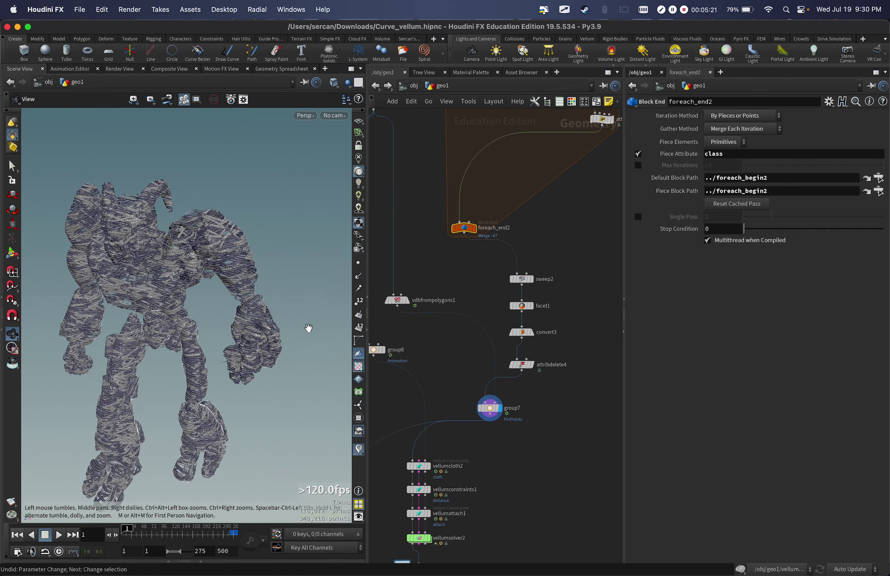
{"action": "left_click_drag", "start_coordinate": [294, 362], "coordinate": [251, 386]}
{"action": "middle_click_drag", "start_coordinate": [251, 386], "coordinate": [268, 342]}
{"action": "right_click_drag", "start_coordinate": [269, 342], "coordinate": [226, 384], "text": "alt"}
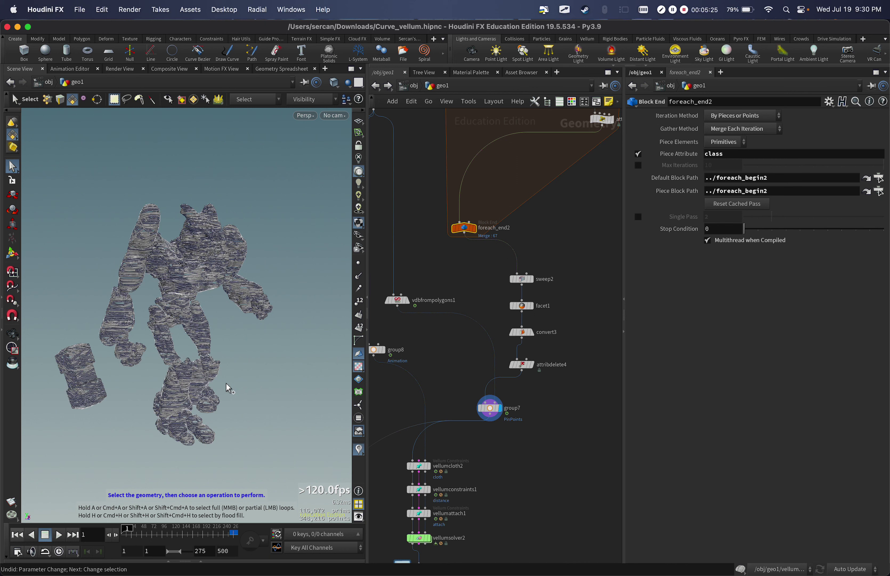
{"action": "middle_click_drag", "start_coordinate": [223, 371], "coordinate": [251, 369]}
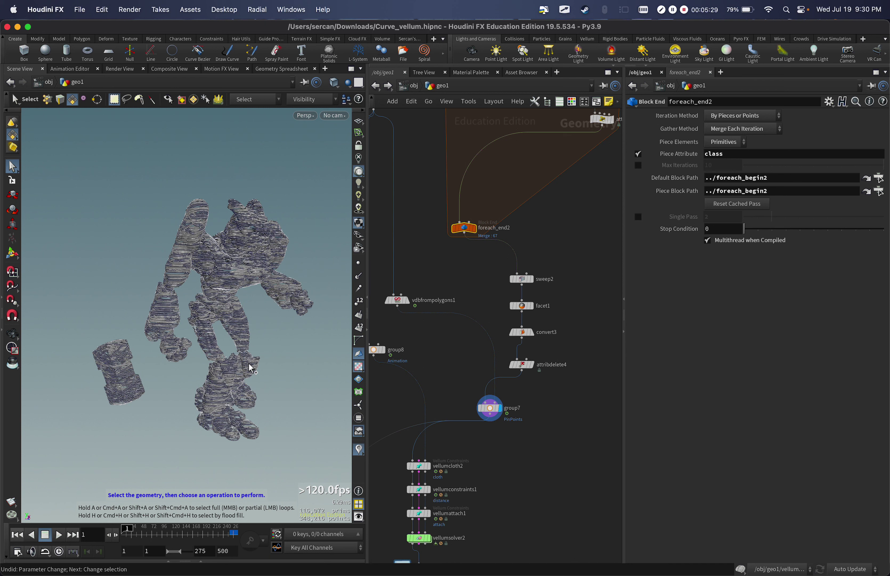
Step: Move group8 down level with group7, and move vdbfrompolygons1 down level with attribdelete4
{"action": "middle_click_drag", "start_coordinate": [508, 452], "coordinate": [536, 369]}
{"action": "left_click", "coordinate": [401, 271]}
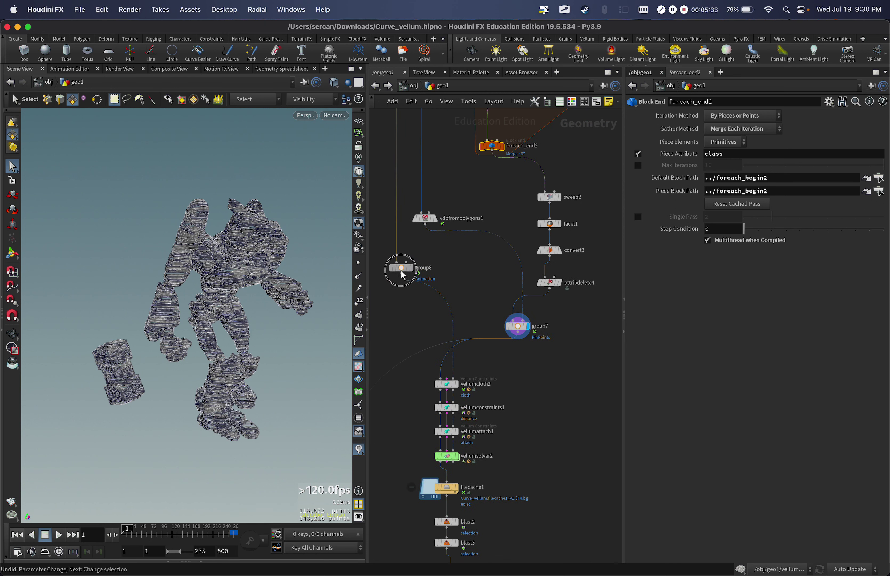
{"action": "left_click_drag", "start_coordinate": [403, 276], "coordinate": [395, 334]}
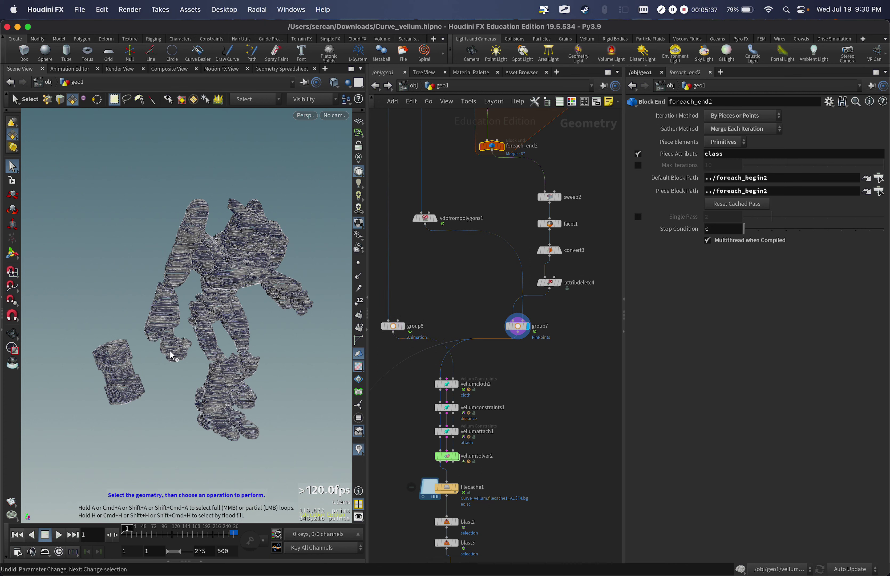
{"action": "scroll", "coordinate": [239, 322], "scroll_direction": "up", "scroll_amount": 3}
{"action": "left_click_drag", "start_coordinate": [430, 234], "coordinate": [431, 298]}
{"action": "scroll", "coordinate": [441, 309], "scroll_direction": "up", "scroll_amount": 5}
{"action": "scroll", "coordinate": [442, 309], "scroll_direction": "down", "scroll_amount": 5}
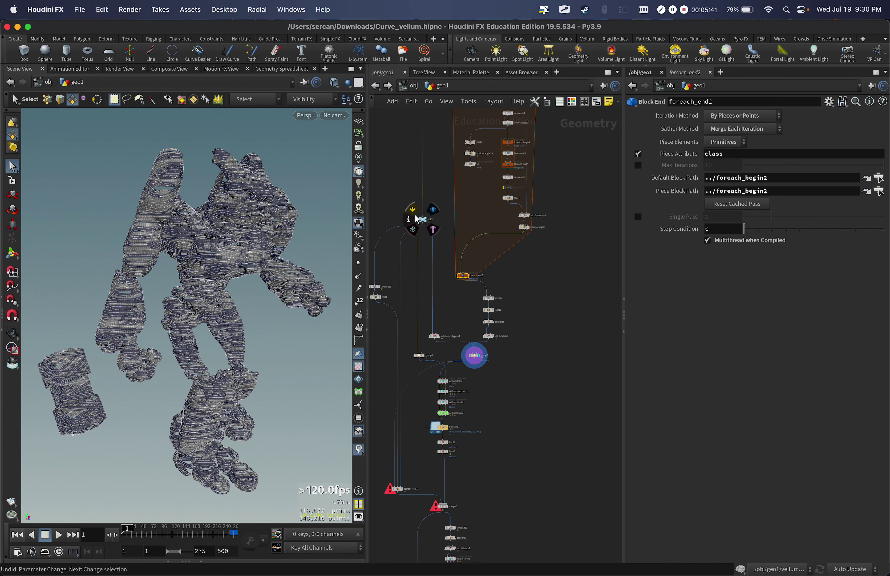
Step: Display null3 to view the character's source geometry feeding the group8 and vdbfrompolygons1 nodes
{"action": "left_click", "coordinate": [423, 219]}
{"action": "key", "text": "r"}
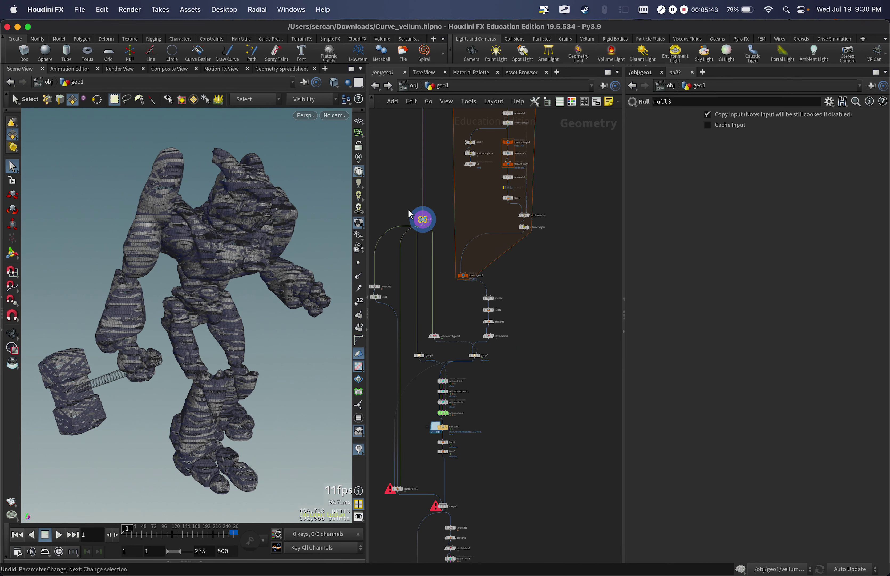
{"action": "scroll", "coordinate": [447, 278], "scroll_direction": "up", "scroll_amount": 3}
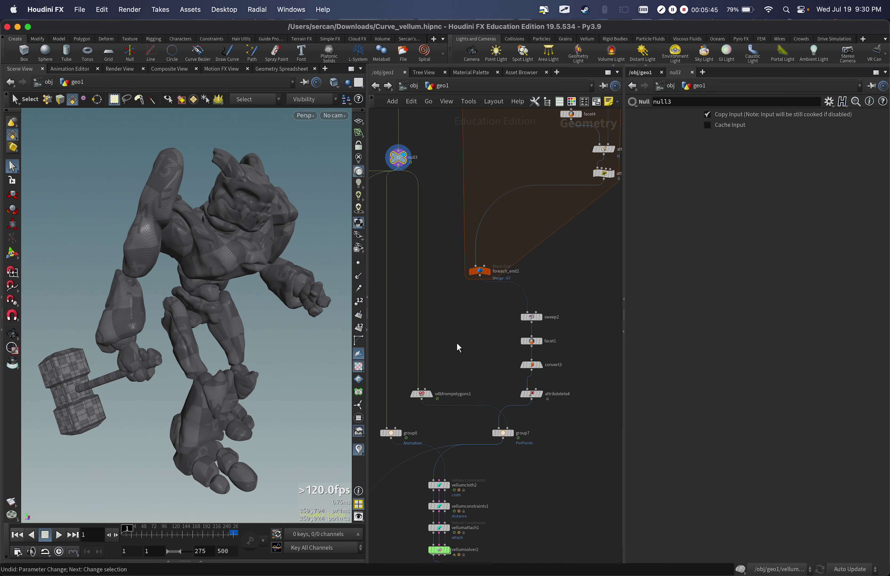
Step: Display vdbfrompolygons1 to view the VDB surface built from the character geometry
{"action": "scroll", "coordinate": [419, 372], "scroll_direction": "up", "scroll_amount": 3}
{"action": "left_click", "coordinate": [421, 370]}
{"action": "key", "text": "r"}
{"action": "left_click", "coordinate": [486, 356]}
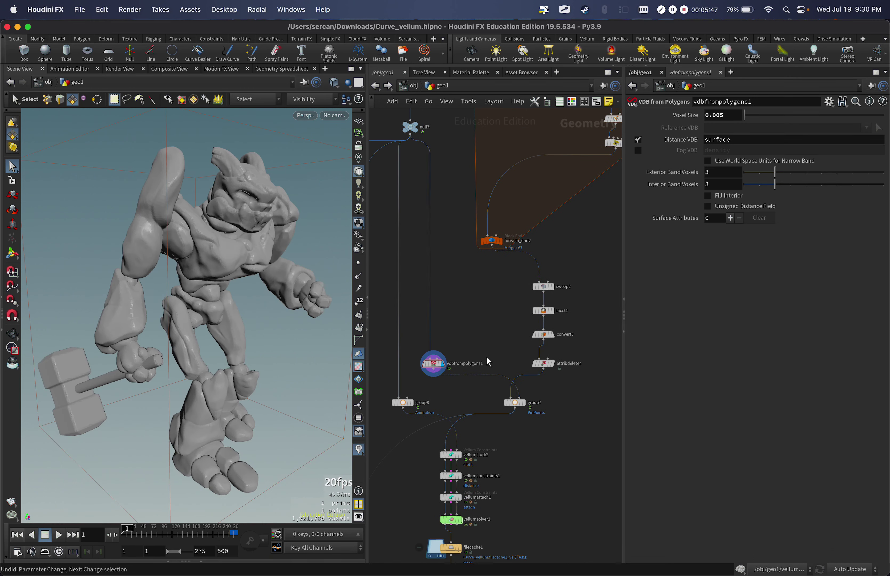
{"action": "middle_click_drag", "start_coordinate": [481, 360], "coordinate": [472, 304]}
{"action": "scroll", "coordinate": [472, 305], "scroll_direction": "up", "scroll_amount": 3}
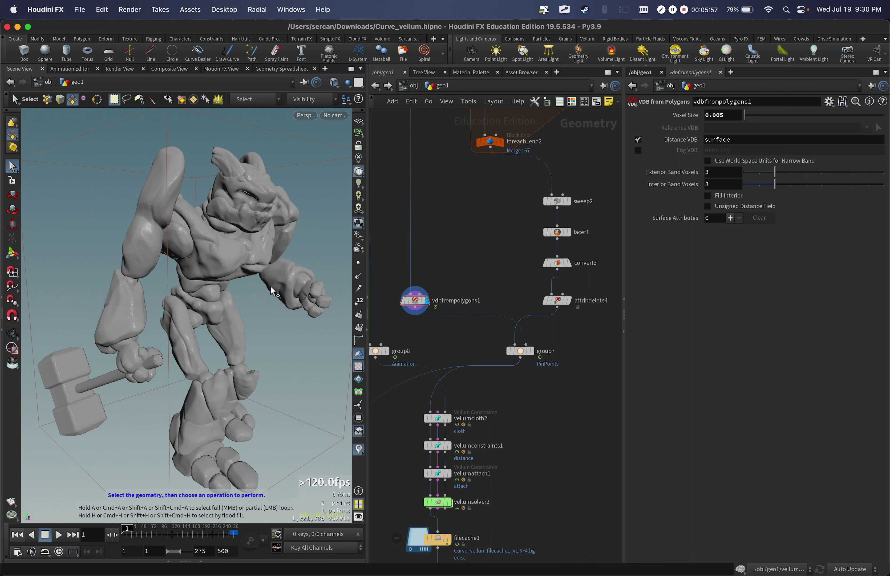
Step: Display group7 with Bounding Volume (points or vertices only) as its bounding type and examine the PinPoints group across the character
{"action": "left_click", "coordinate": [510, 350]}
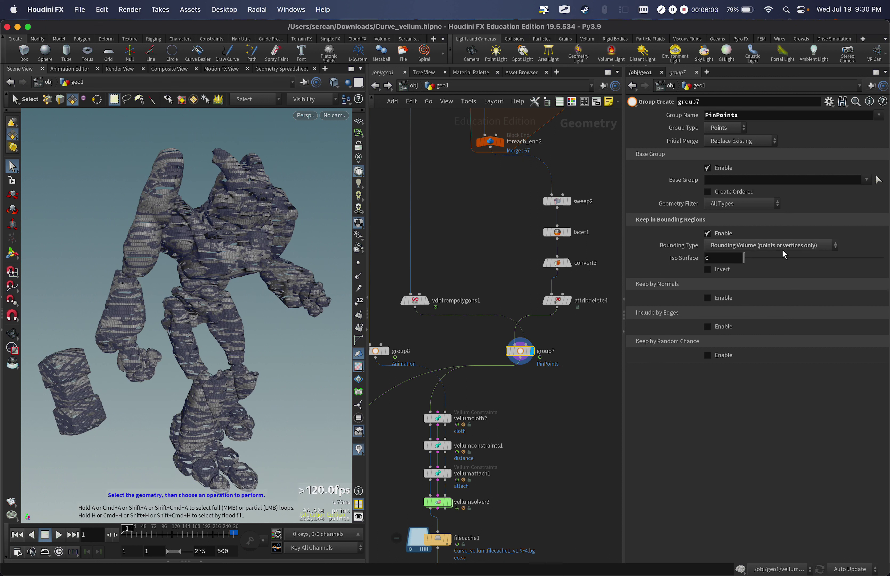
{"action": "left_click", "coordinate": [795, 253]}
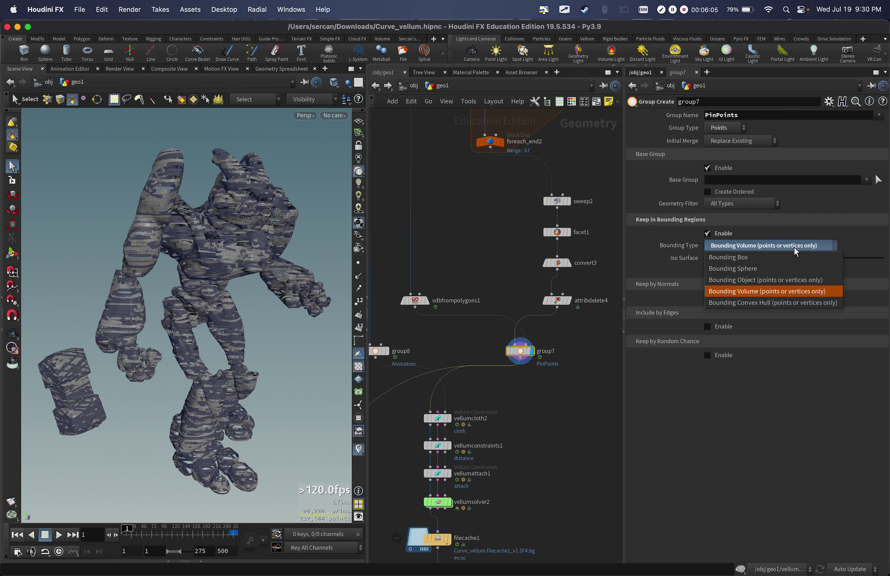
{"action": "left_click", "coordinate": [757, 292]}
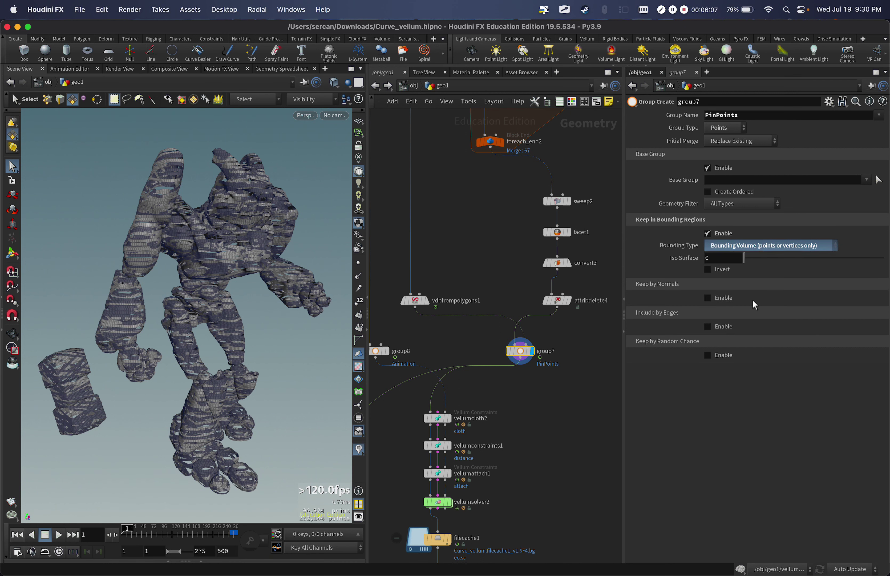
{"action": "key", "text": "Return"}
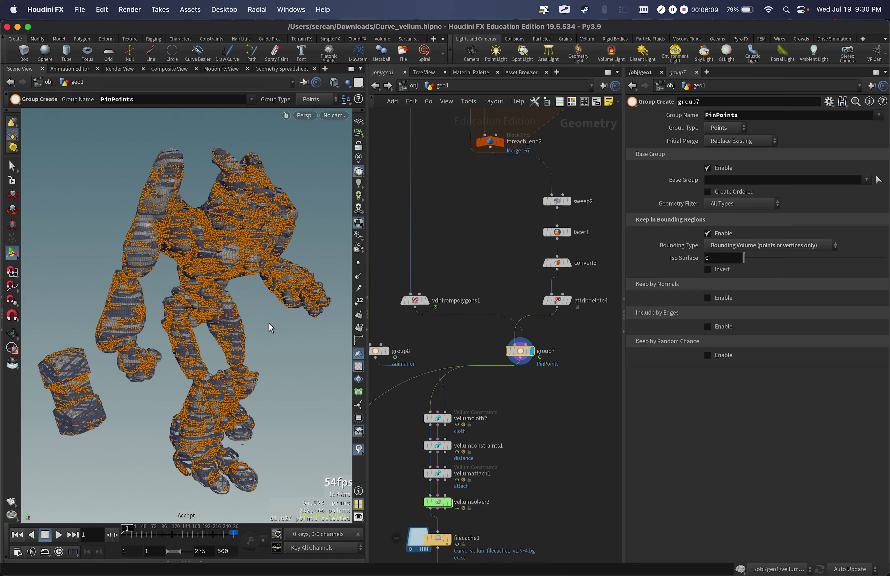
{"action": "left_click_drag", "start_coordinate": [270, 328], "coordinate": [232, 353]}
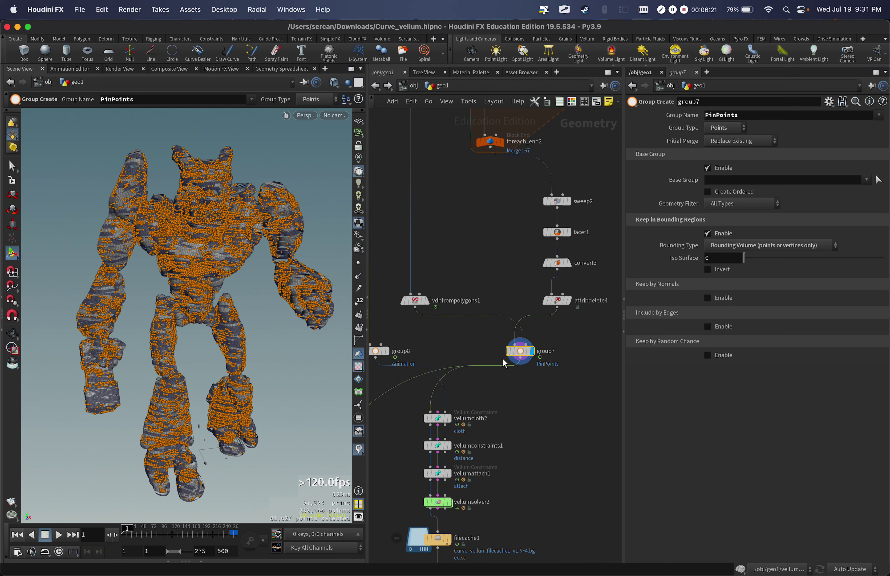
{"action": "middle_click_drag", "start_coordinate": [717, 260], "coordinate": [694, 320]}
{"action": "key", "text": "super+z"}
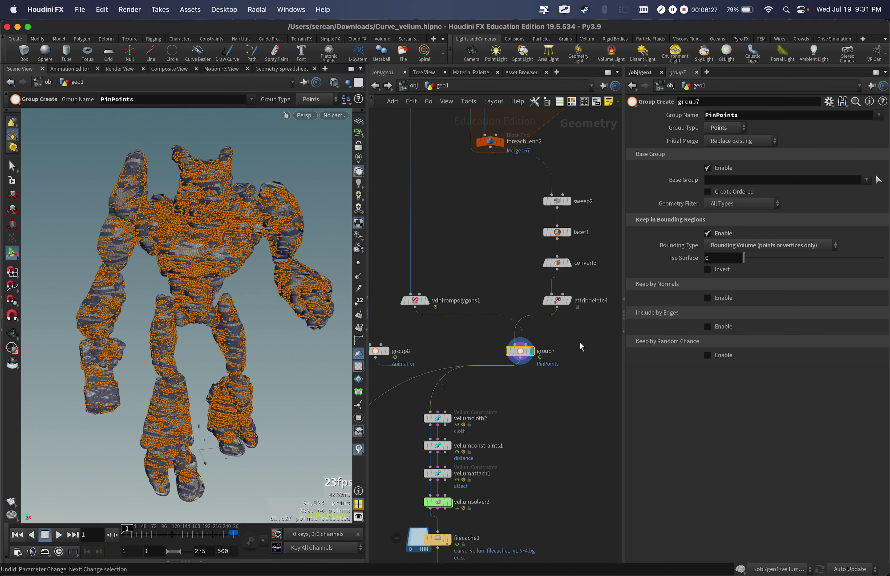
Step: Display group8 to review the Animation primitive group on the character geometry
{"action": "middle_click_drag", "start_coordinate": [520, 401], "coordinate": [582, 354]}
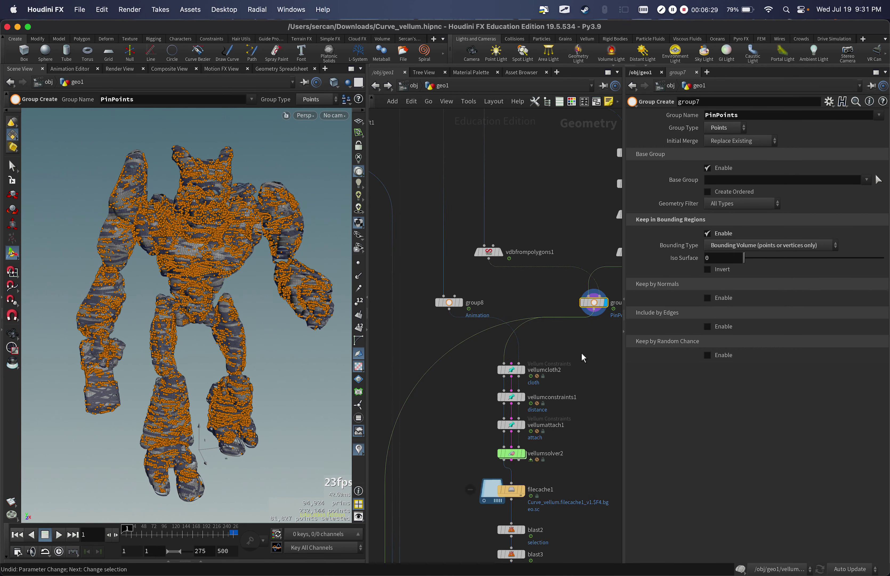
{"action": "middle_click_drag", "start_coordinate": [513, 285], "coordinate": [509, 278]}
{"action": "left_click", "coordinate": [438, 300]}
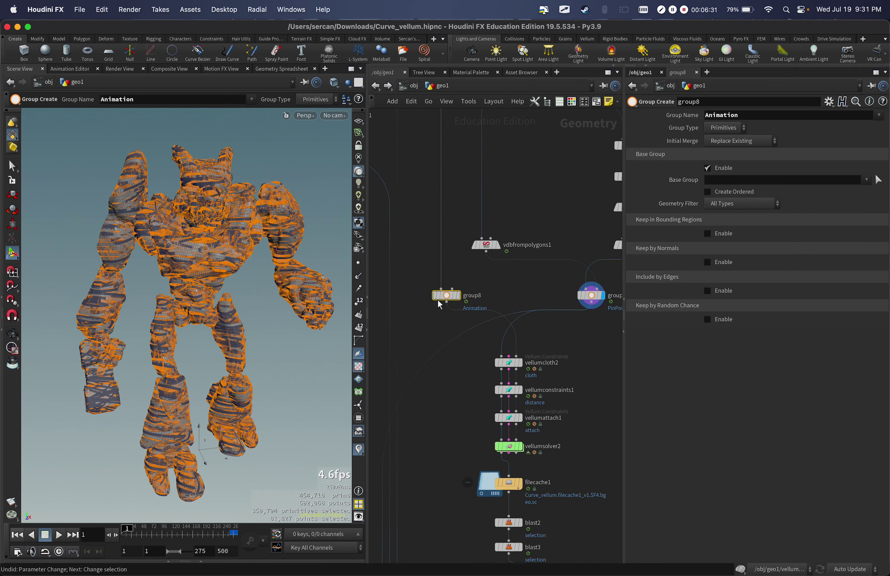
{"action": "key", "text": "r"}
{"action": "middle_click_drag", "start_coordinate": [470, 363], "coordinate": [443, 306]}
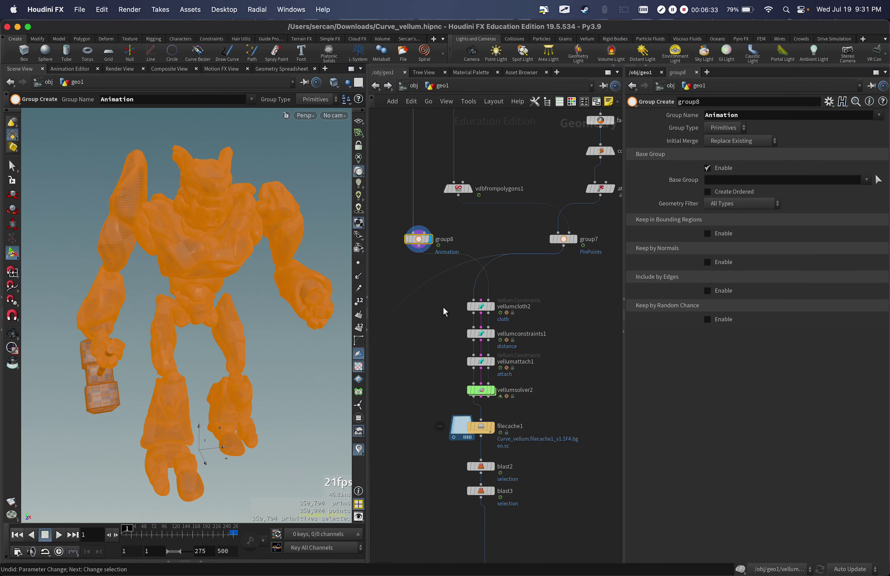
Step: Display vellumcloth2 to review the cloth constraints on the ribbons
{"action": "left_click", "coordinate": [495, 313]}
{"action": "key", "text": "r"}
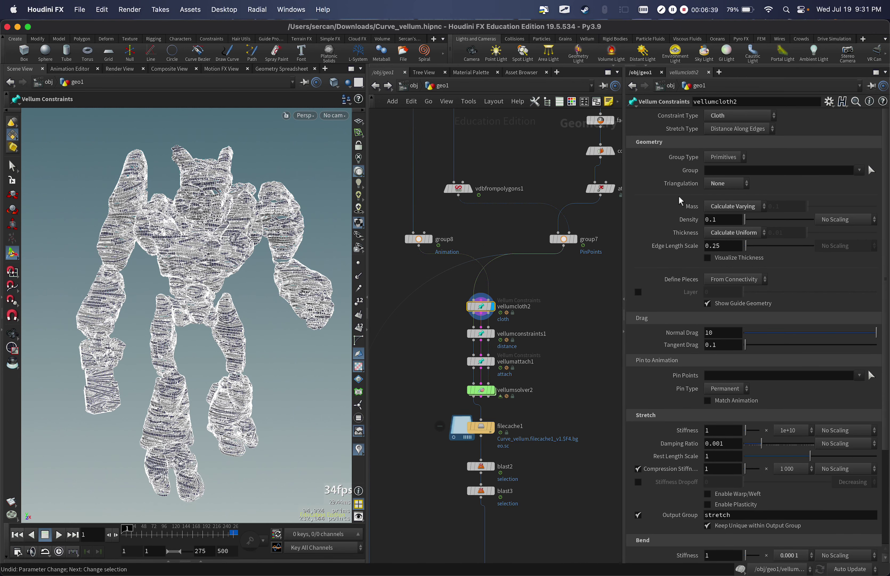
{"action": "left_click_drag", "start_coordinate": [209, 371], "coordinate": [171, 359], "text": "alt"}
Step: Try Alternating triangulation on vellumcloth2, examine the constraint lines between body parts, and set the triangulation back to None
{"action": "left_click", "coordinate": [711, 184]}
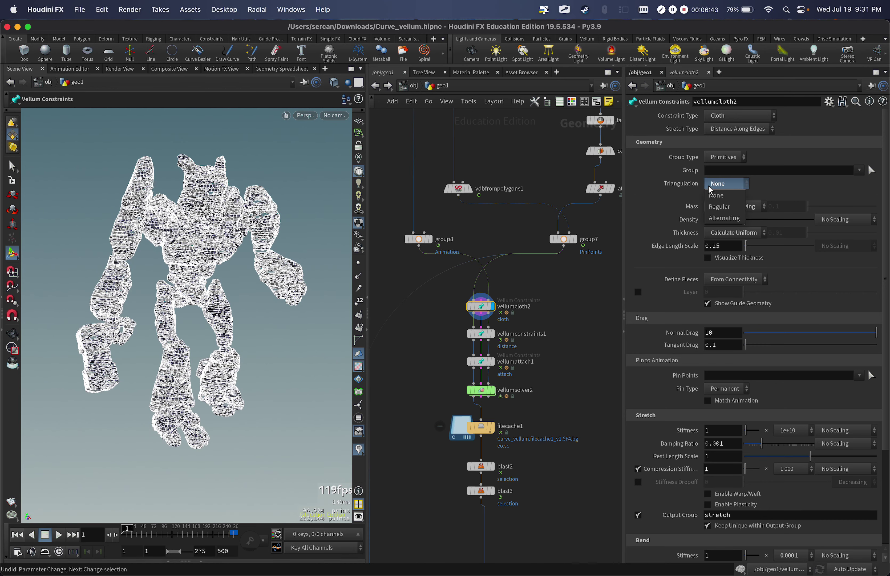
{"action": "left_click", "coordinate": [726, 220]}
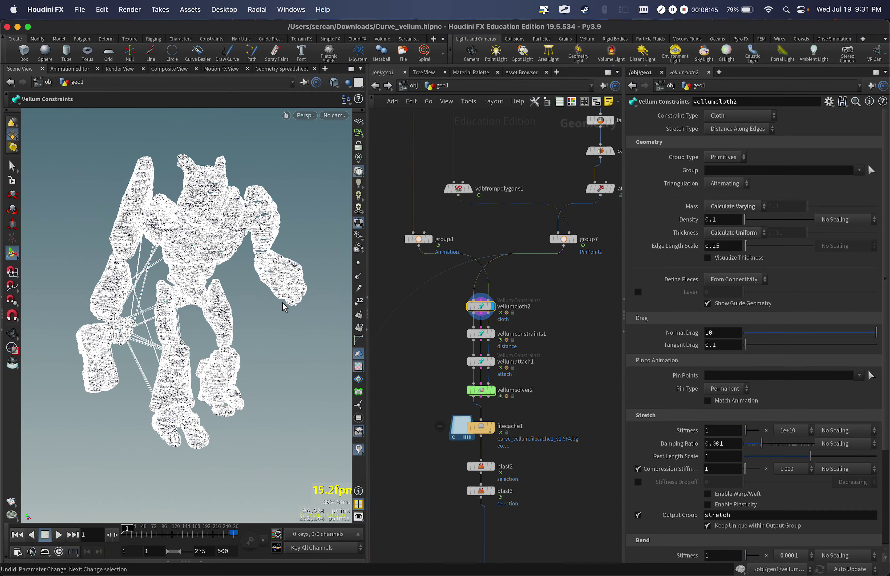
{"action": "scroll", "coordinate": [169, 338], "scroll_direction": "up", "scroll_amount": 3}
{"action": "left_click_drag", "start_coordinate": [169, 339], "coordinate": [206, 303], "text": "alt"}
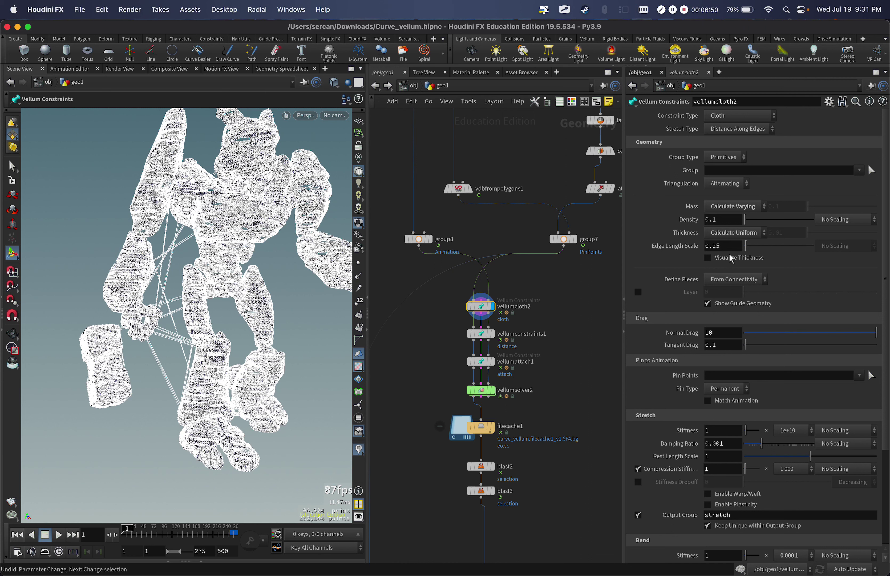
{"action": "left_click", "coordinate": [728, 190]}
{"action": "left_click", "coordinate": [726, 196]}
{"action": "left_click", "coordinate": [591, 319]}
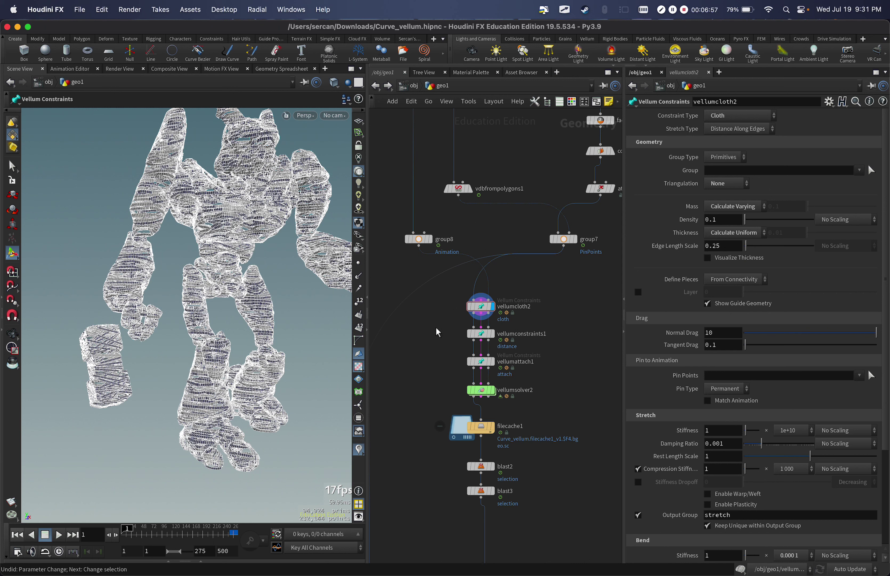
Step: Display vellumconstraints1 and set its Triangulation to None
{"action": "left_click", "coordinate": [490, 334]}
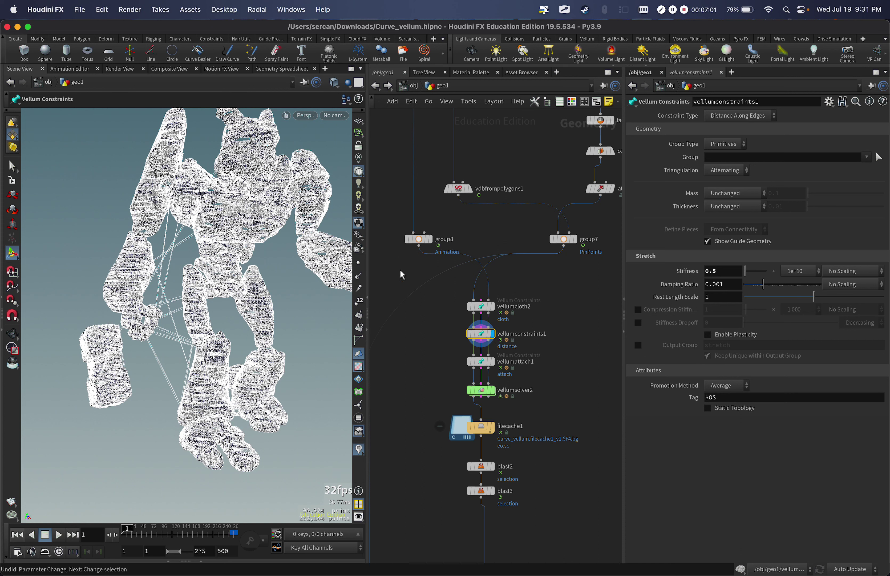
{"action": "left_click", "coordinate": [755, 170]}
{"action": "left_click", "coordinate": [728, 171]}
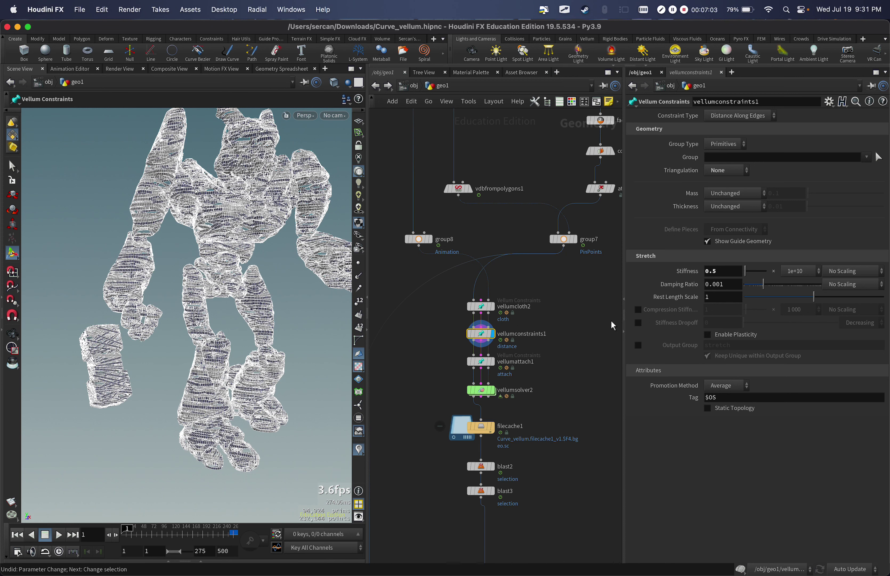
Step: Display vellumattach1 and check its PinPoints group and Animation target group against group7 and group8
{"action": "scroll", "coordinate": [531, 351], "scroll_direction": "down", "scroll_amount": 3}
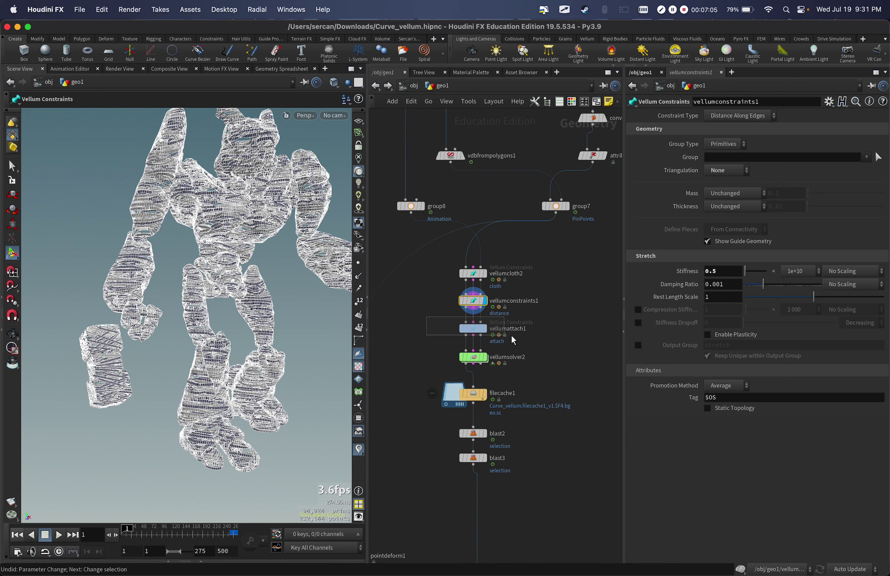
{"action": "left_click_drag", "start_coordinate": [511, 335], "coordinate": [512, 335]}
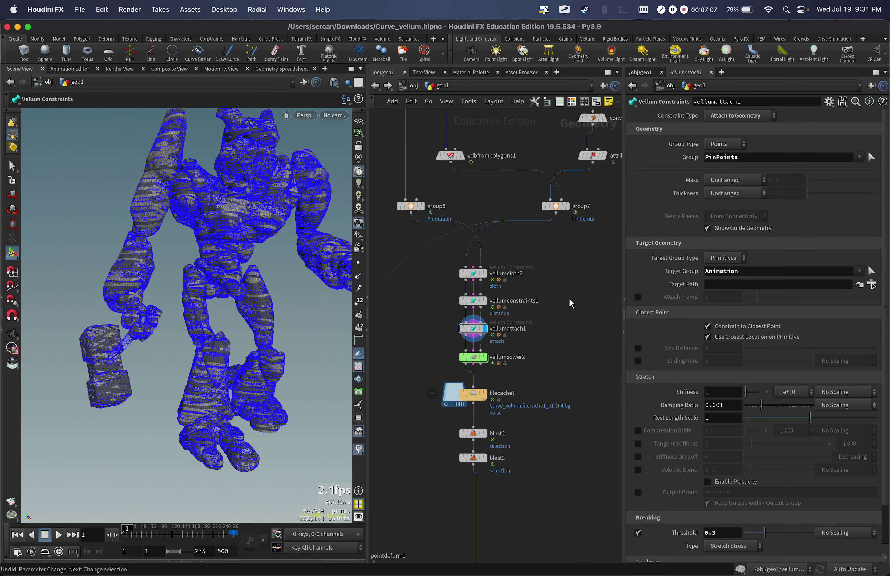
{"action": "scroll", "coordinate": [556, 267], "scroll_direction": "up", "scroll_amount": 2}
{"action": "mouse_move", "coordinate": [568, 232]}
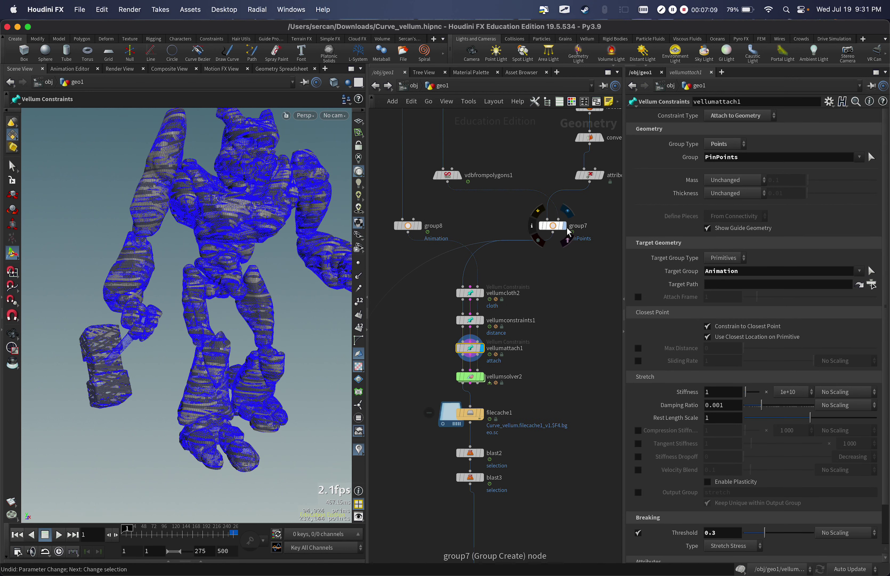
{"action": "left_click_drag", "start_coordinate": [513, 215], "coordinate": [574, 246]}
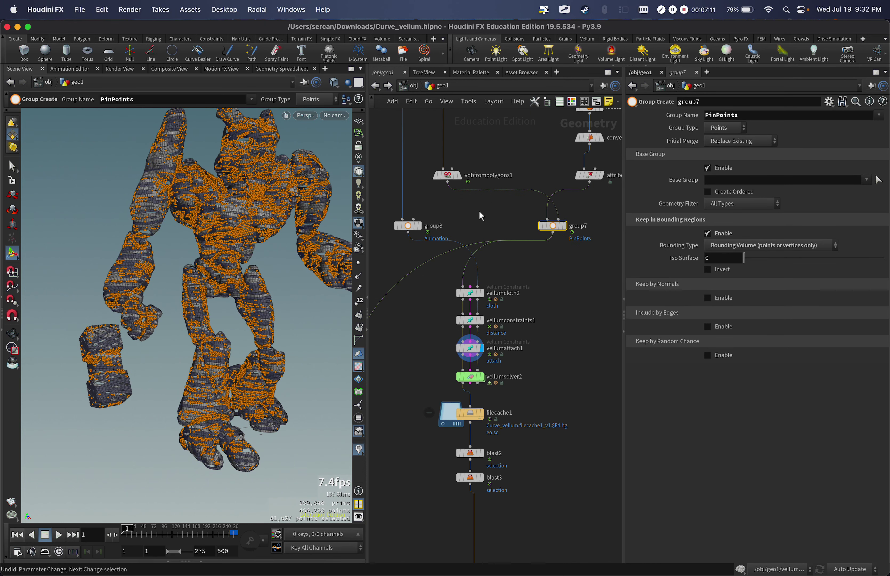
{"action": "left_click_drag", "start_coordinate": [465, 207], "coordinate": [410, 235]}
Step: Return to vellumattach1 and examine the attach constraints around the legs, hand and hammer
{"action": "left_click_drag", "start_coordinate": [485, 360], "coordinate": [485, 360]}
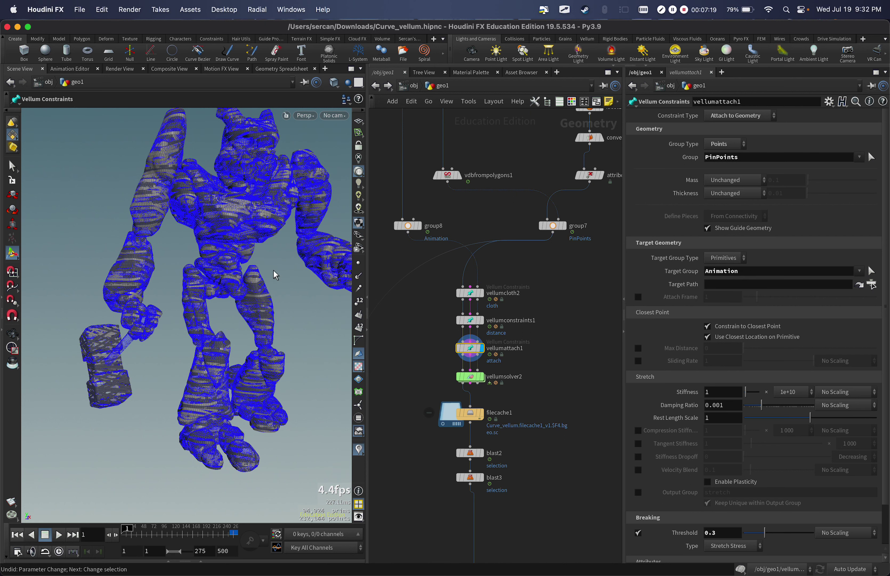
{"action": "right_click_drag", "start_coordinate": [69, 382], "coordinate": [183, 345], "text": "alt"}
{"action": "left_click_drag", "start_coordinate": [183, 346], "coordinate": [219, 341], "text": "alt"}
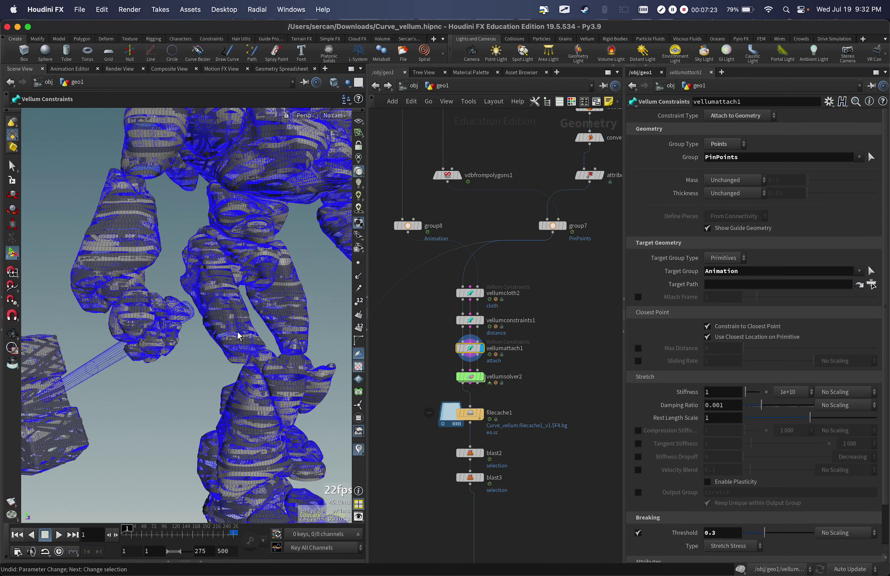
{"action": "right_click_drag", "start_coordinate": [239, 333], "coordinate": [209, 362], "text": "alt"}
{"action": "left_click_drag", "start_coordinate": [208, 362], "coordinate": [266, 362], "text": "alt"}
{"action": "scroll", "coordinate": [562, 344], "scroll_direction": "down", "scroll_amount": 3}
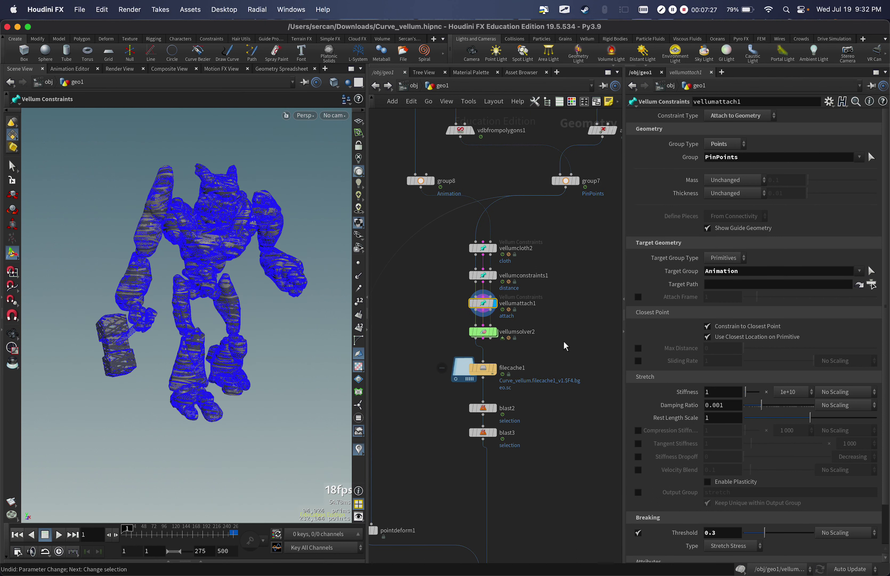
Step: Display filecache1 and play the cached Vellum simulation, stopping at frame 88 to examine the ribbons
{"action": "left_click", "coordinate": [483, 369]}
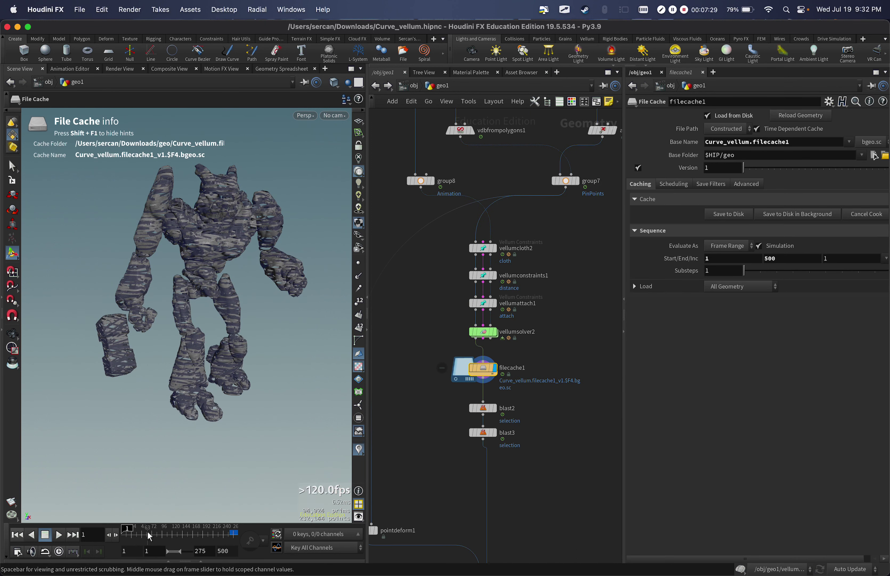
{"action": "right_click_drag", "start_coordinate": [220, 373], "coordinate": [205, 392], "text": "alt"}
{"action": "middle_click_drag", "start_coordinate": [205, 391], "coordinate": [174, 407], "text": "alt"}
{"action": "key", "text": "Return"}
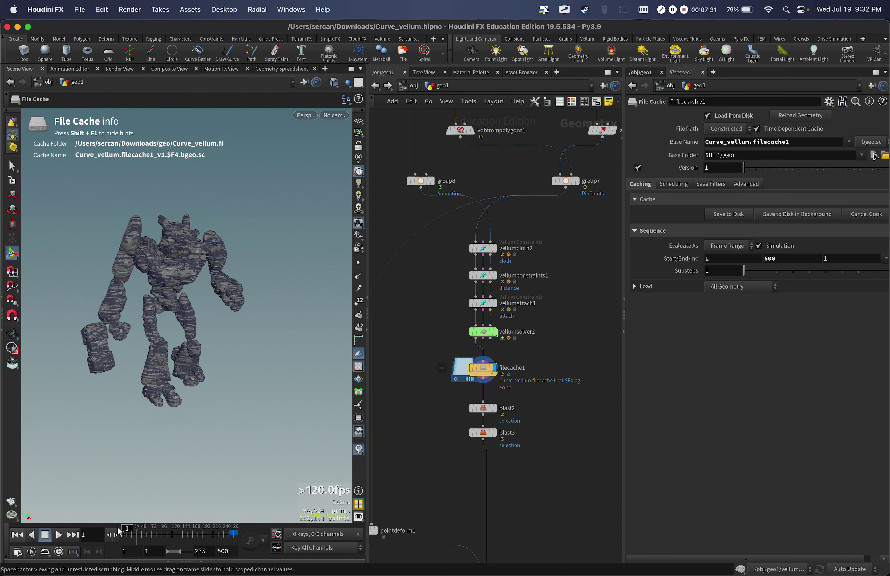
{"action": "left_click", "coordinate": [59, 534]}
{"action": "key", "text": "Escape"}
{"action": "left_click_drag", "start_coordinate": [257, 425], "coordinate": [203, 410]}
{"action": "key", "text": "Return"}
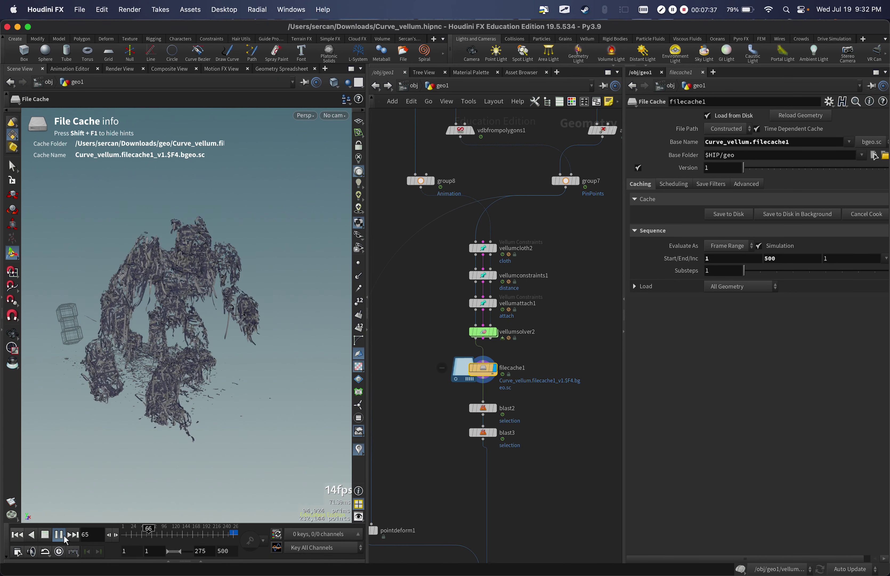
{"action": "left_click", "coordinate": [64, 535]}
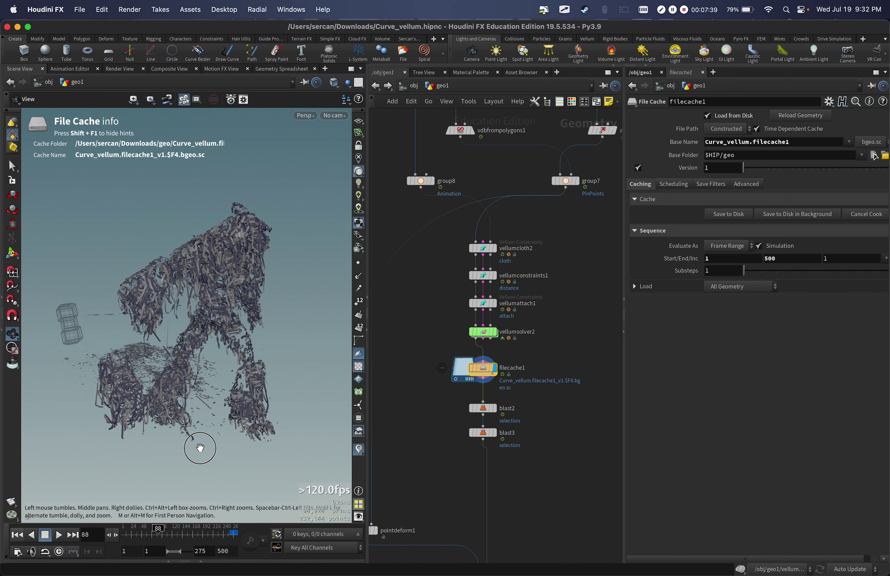
{"action": "left_click_drag", "start_coordinate": [201, 448], "coordinate": [188, 447], "text": "alt"}
Step: Display blast3, below blast2, to view the simulated ribbons with the stray points removed
{"action": "middle_click_drag", "start_coordinate": [551, 470], "coordinate": [557, 422]}
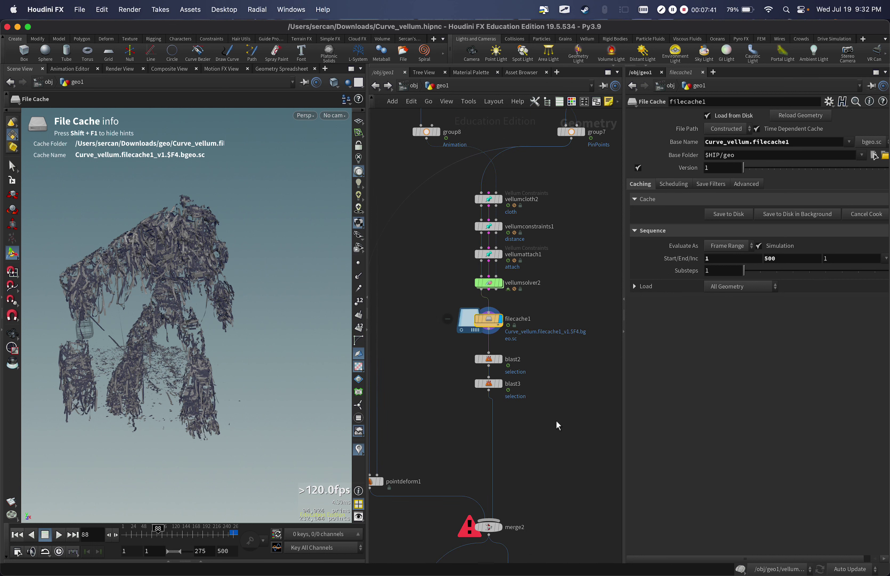
{"action": "left_click_drag", "start_coordinate": [539, 427], "coordinate": [476, 371]}
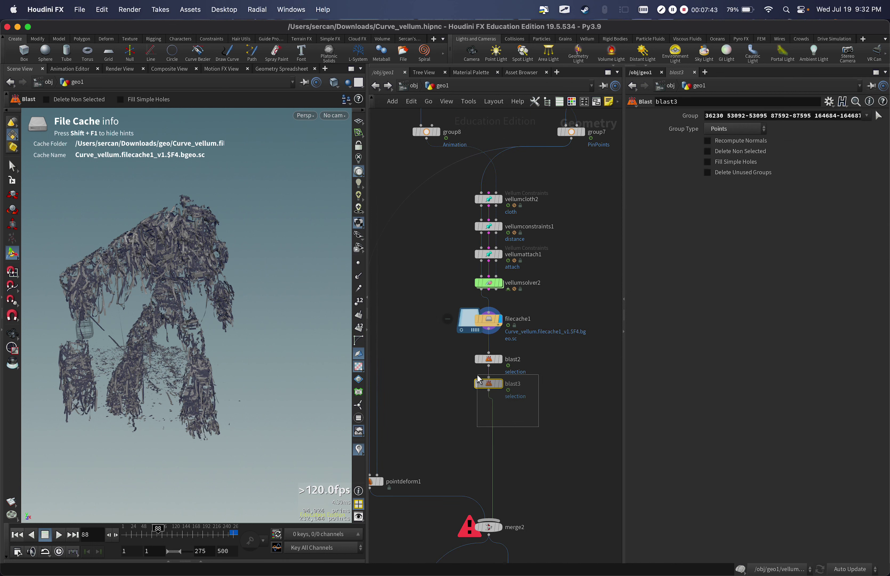
{"action": "left_click", "coordinate": [500, 384]}
{"action": "left_click", "coordinate": [530, 427]}
Step: Move timeshift1 and rest1 down the network to just above pointdeform1, and display timeshift1 to view the character at frame 1
{"action": "middle_click_drag", "start_coordinate": [521, 432], "coordinate": [535, 271]}
{"action": "middle_click_drag", "start_coordinate": [473, 271], "coordinate": [535, 398]}
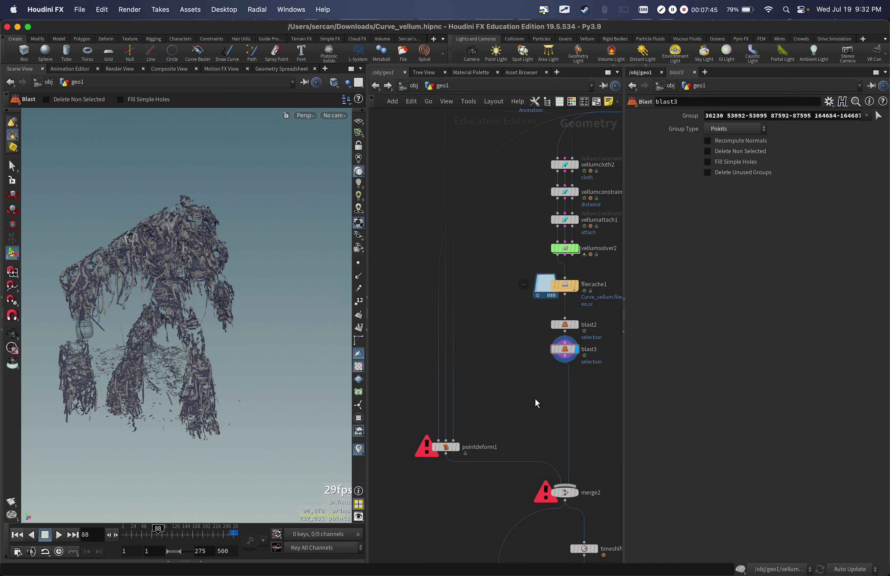
{"action": "scroll", "coordinate": [535, 398], "scroll_direction": "down", "scroll_amount": 1}
{"action": "middle_click_drag", "start_coordinate": [503, 192], "coordinate": [455, 400]}
{"action": "middle_click_drag", "start_coordinate": [422, 265], "coordinate": [513, 319]}
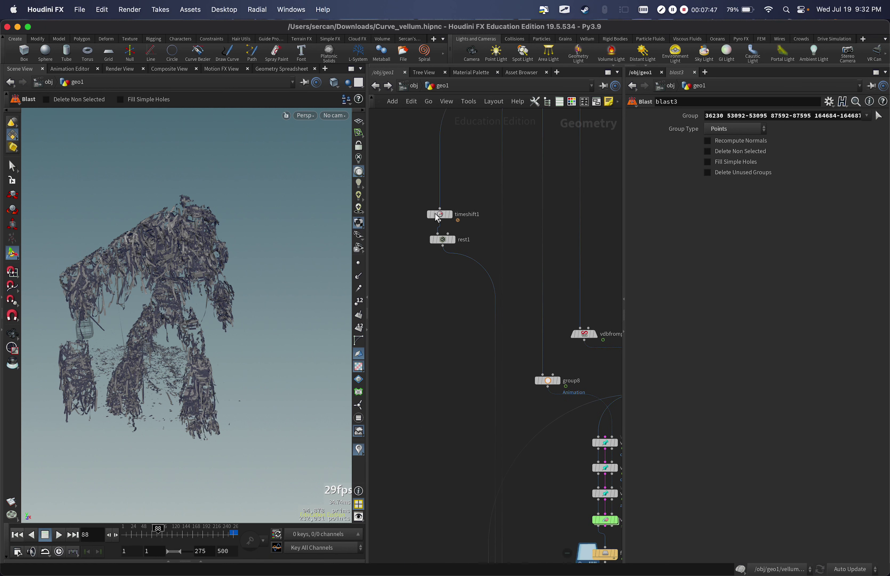
{"action": "left_click_drag", "start_coordinate": [470, 178], "coordinate": [409, 284]}
{"action": "left_click_drag", "start_coordinate": [445, 242], "coordinate": [446, 481]}
{"action": "middle_click_drag", "start_coordinate": [451, 451], "coordinate": [460, 213]}
{"action": "left_click_drag", "start_coordinate": [456, 242], "coordinate": [459, 398]}
{"action": "left_click", "coordinate": [465, 372]}
{"action": "left_click_drag", "start_coordinate": [242, 362], "coordinate": [176, 355]}
Step: Add a Null node in the empty space between timeshift1 and blast3, above pointdeform1
{"action": "middle_click_drag", "start_coordinate": [537, 408], "coordinate": [493, 362]}
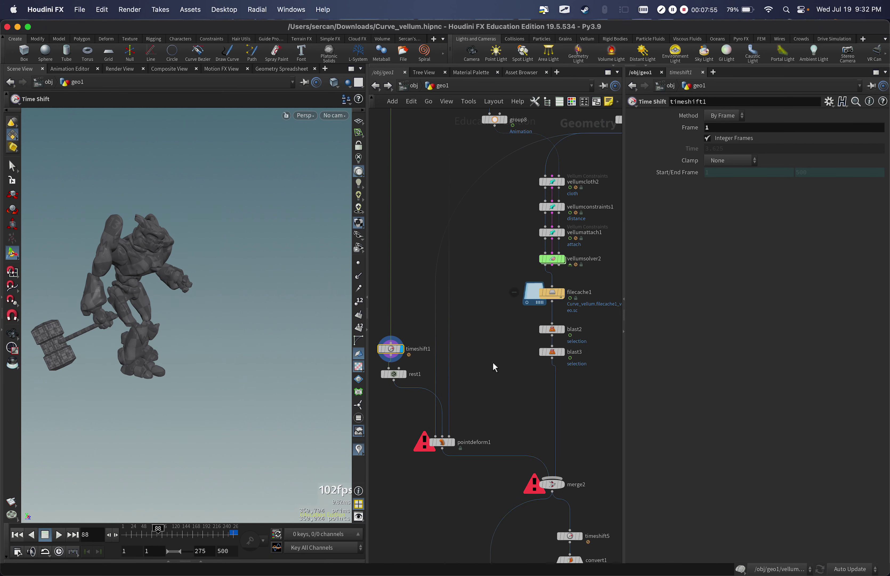
{"action": "left_click", "coordinate": [493, 362]}
{"action": "key", "text": "Tab"}
{"action": "type", "text": "null"}
{"action": "key", "text": "Return"}
{"action": "left_click", "coordinate": [481, 352]}
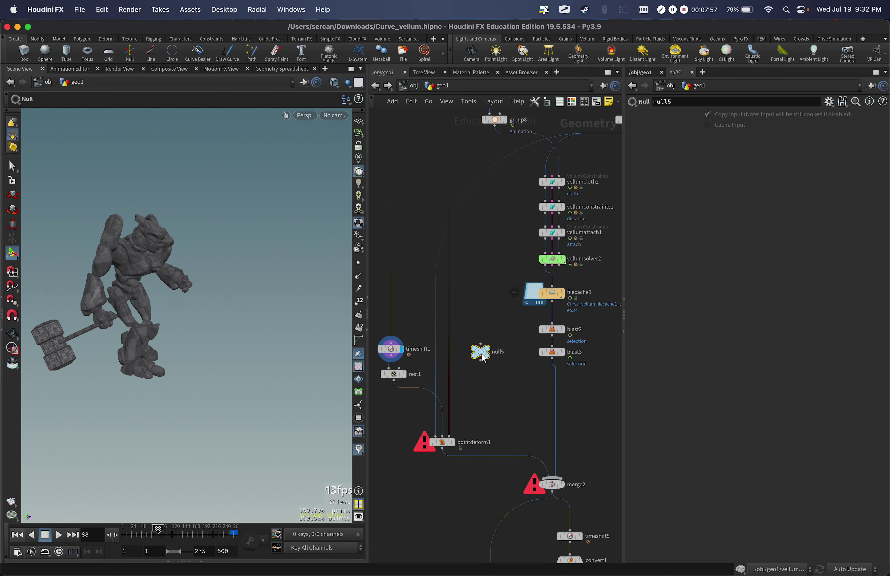
Step: Insert null5 into the wire feeding pointdeform1's third input, display it, and place it to the right of timeshift1
{"action": "left_click_drag", "start_coordinate": [480, 352], "coordinate": [458, 350]}
{"action": "left_click", "coordinate": [457, 351]}
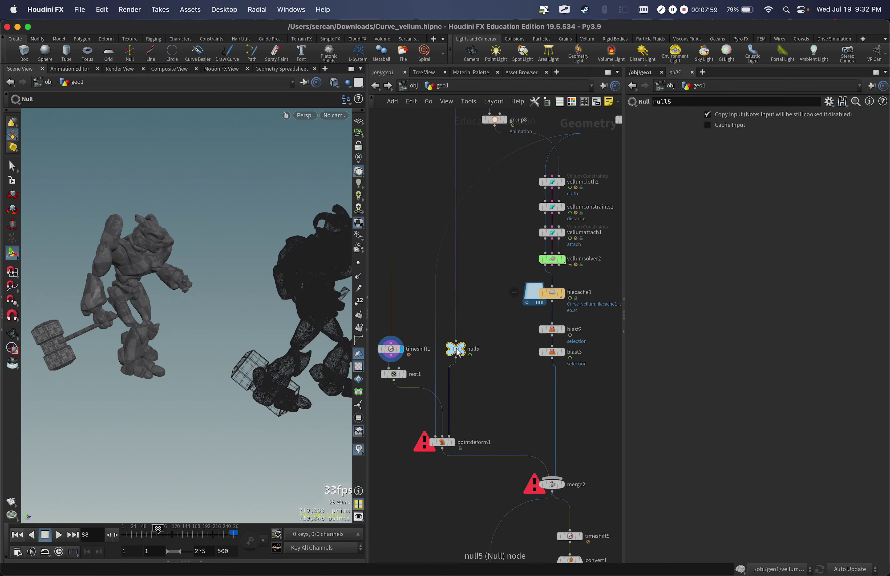
{"action": "left_click_drag", "start_coordinate": [454, 349], "coordinate": [477, 347]}
{"action": "middle_click_drag", "start_coordinate": [523, 266], "coordinate": [486, 285]}
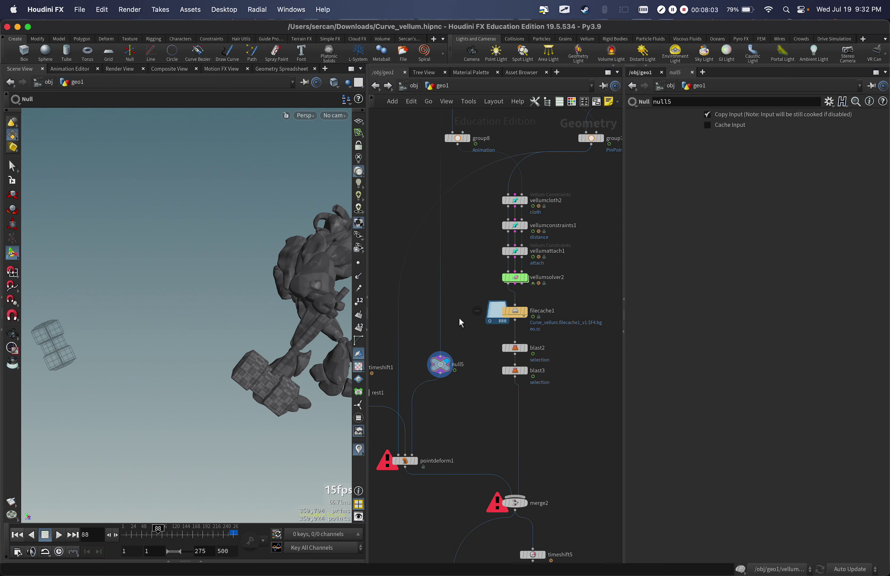
Step: Display group7 and examine the static ribbons that feed the Vellum setup and pointdeform1
{"action": "middle_click_drag", "start_coordinate": [460, 320], "coordinate": [475, 313]}
{"action": "middle_click_drag", "start_coordinate": [618, 136], "coordinate": [591, 158]}
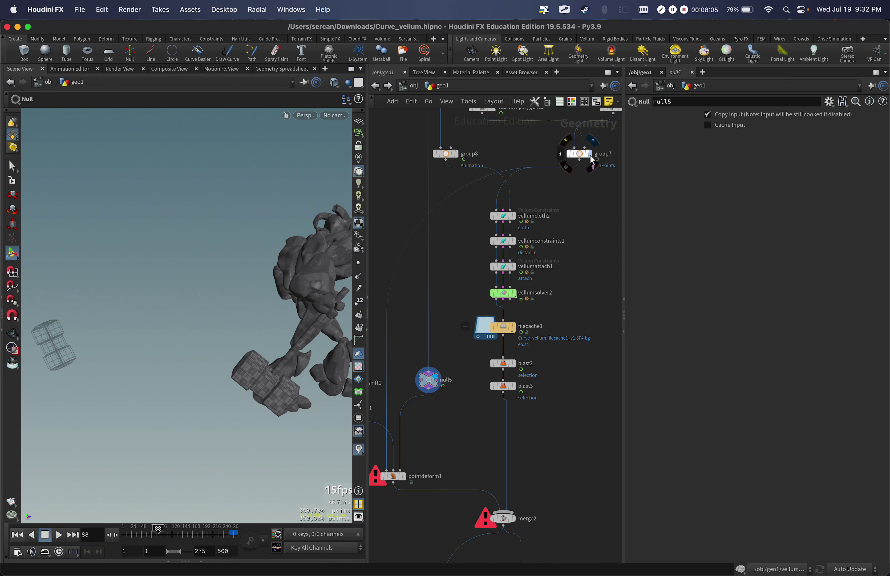
{"action": "left_click", "coordinate": [591, 155]}
{"action": "left_click", "coordinate": [581, 156]}
{"action": "right_click_drag", "start_coordinate": [149, 324], "coordinate": [225, 307], "text": "alt"}
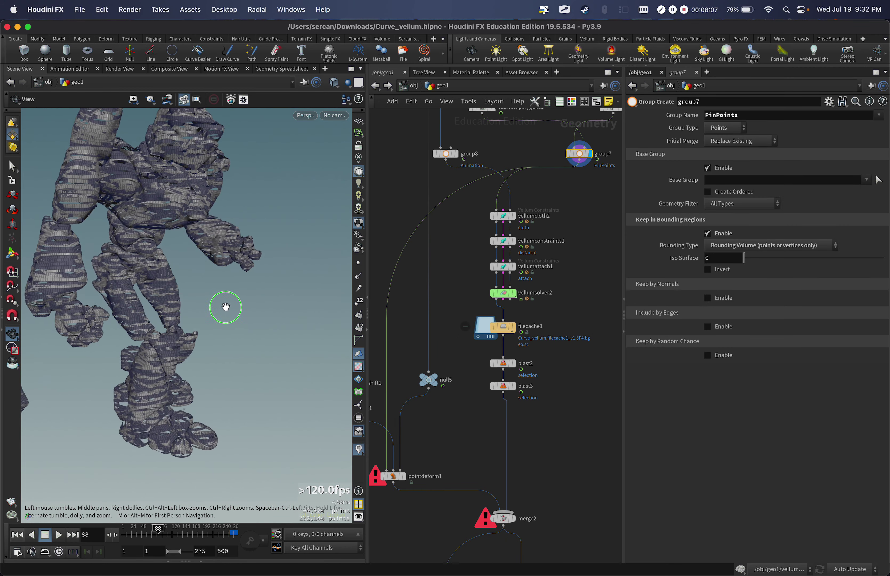
{"action": "left_click_drag", "start_coordinate": [225, 306], "coordinate": [243, 357]}
Step: Display rest1 and inspect timeshift1 and null5 as the rest and animated lattice inputs of pointdeform1
{"action": "middle_click_drag", "start_coordinate": [459, 399], "coordinate": [504, 362]}
{"action": "middle_click_drag", "start_coordinate": [480, 411], "coordinate": [498, 396]}
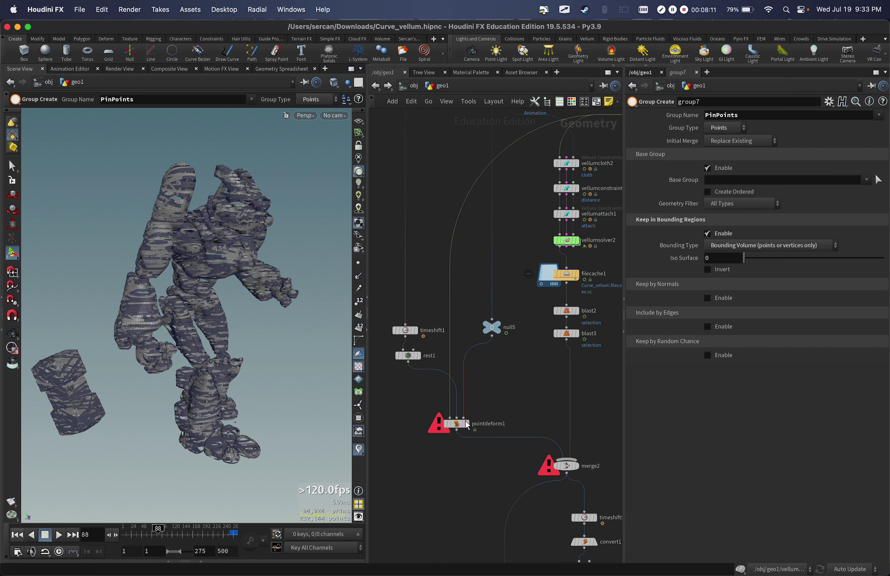
{"action": "left_click", "coordinate": [418, 335]}
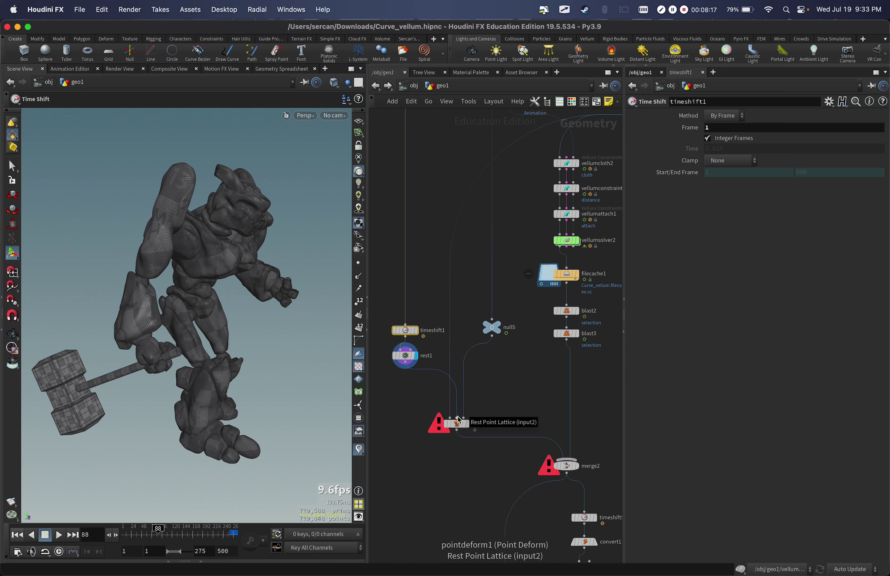
{"action": "left_click", "coordinate": [491, 327]}
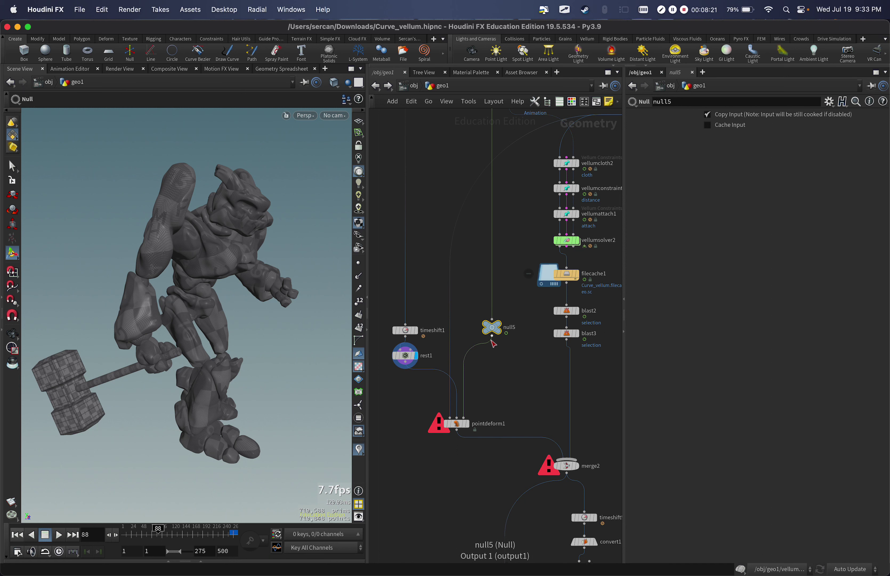
Step: Display pointdeform1 and examine the ribbons deformed onto the animated character from several angles
{"action": "left_click", "coordinate": [466, 424]}
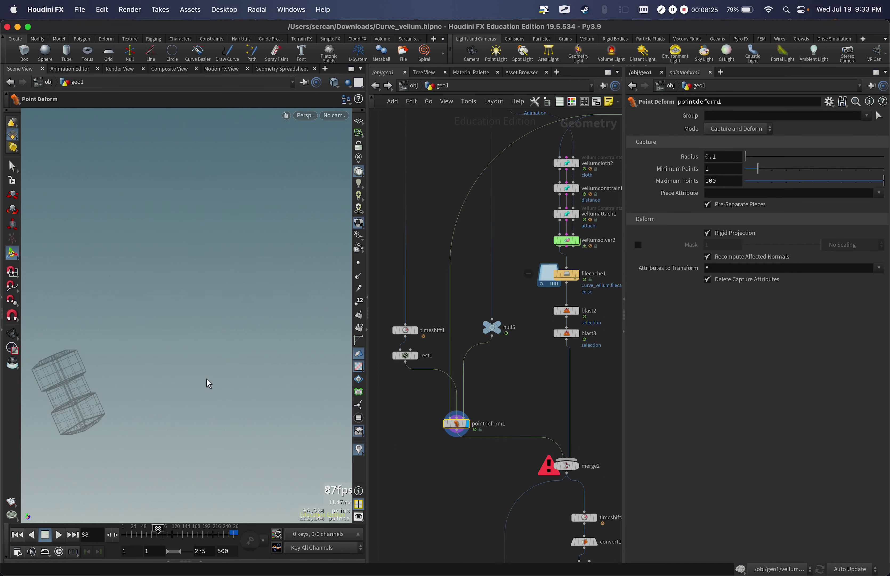
{"action": "right_click_drag", "start_coordinate": [209, 385], "coordinate": [246, 399], "text": "alt"}
{"action": "left_click_drag", "start_coordinate": [247, 399], "coordinate": [298, 426], "text": "alt"}
{"action": "middle_click_drag", "start_coordinate": [298, 425], "coordinate": [215, 398], "text": "alt"}
{"action": "left_click_drag", "start_coordinate": [216, 398], "coordinate": [253, 419], "text": "alt"}
Step: Display group7 again to compare the undeformed ribbons with the point deform result
{"action": "middle_click_drag", "start_coordinate": [474, 322], "coordinate": [440, 369]}
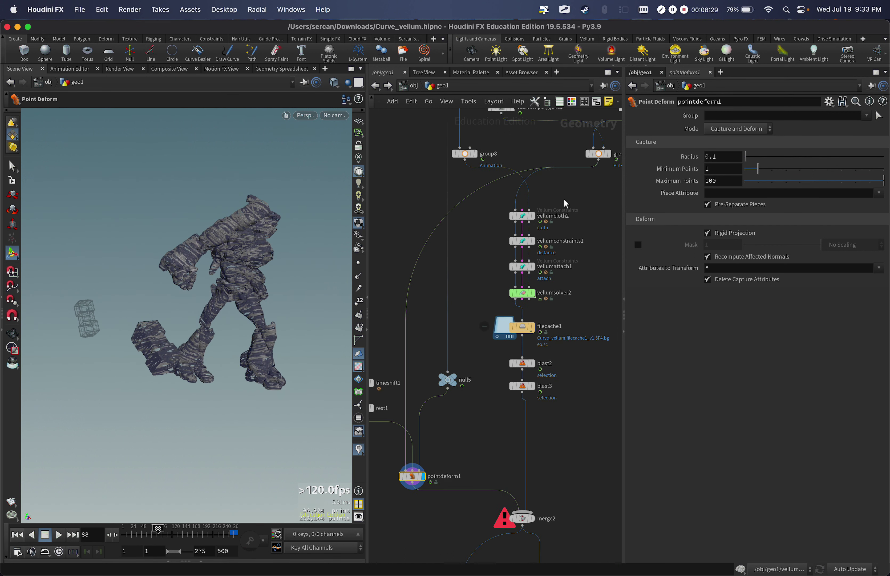
{"action": "left_click", "coordinate": [569, 175]}
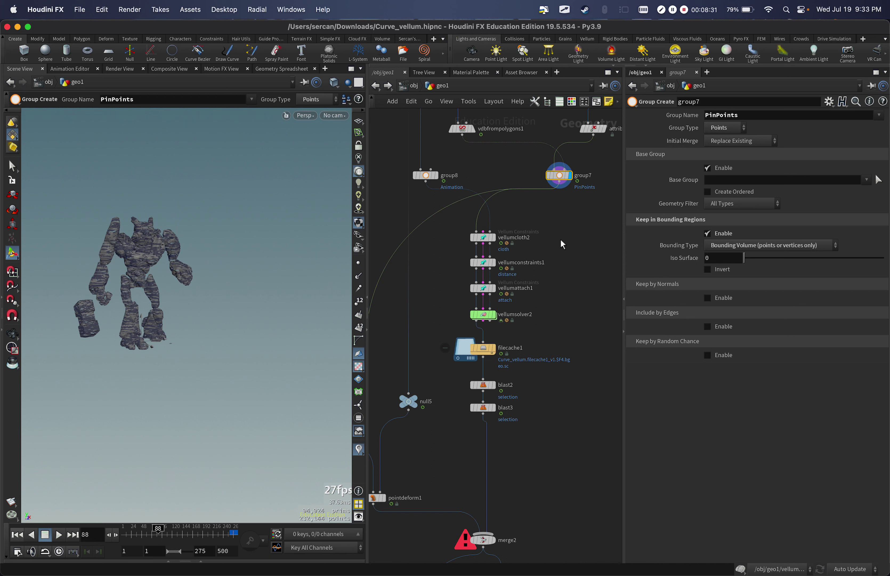
{"action": "middle_click_drag", "start_coordinate": [449, 448], "coordinate": [478, 421]}
Step: Display pointdeform1 again and check the deformed ribbons along the timeline, ending at frame 137
{"action": "left_click_drag", "start_coordinate": [454, 429], "coordinate": [394, 484]}
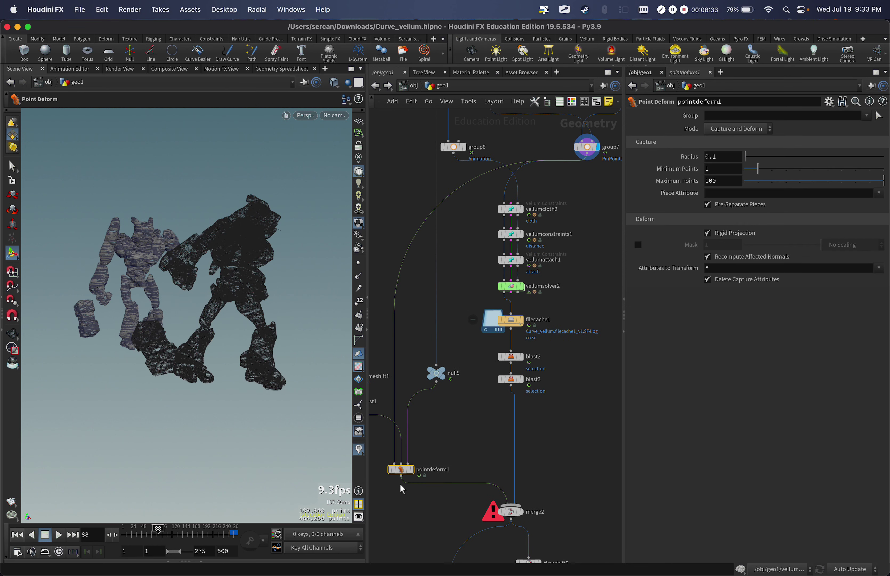
{"action": "key", "text": "r"}
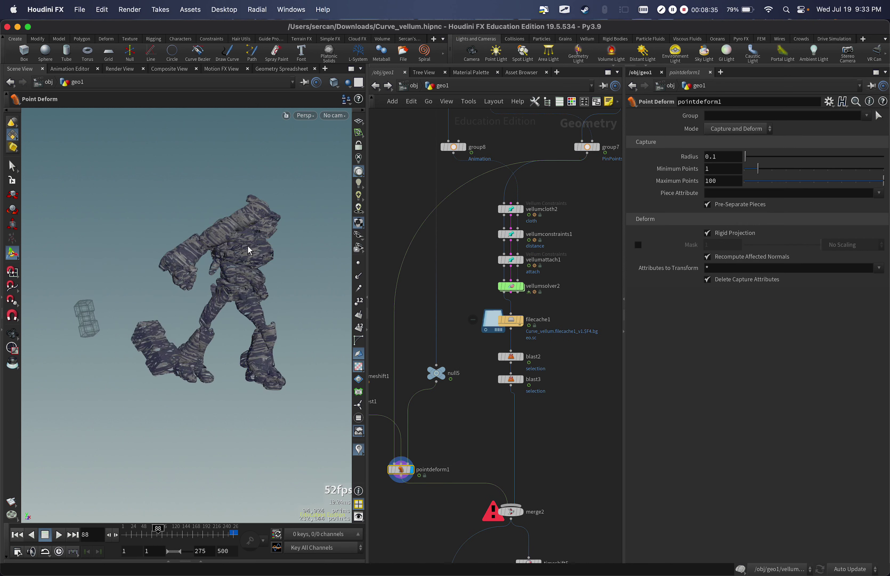
{"action": "left_click", "coordinate": [133, 532]}
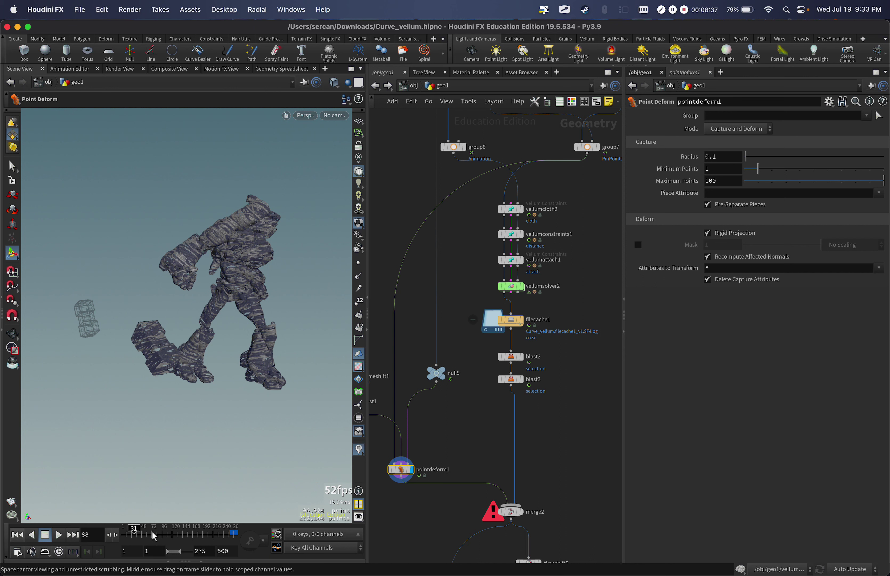
{"action": "left_click", "coordinate": [178, 536]}
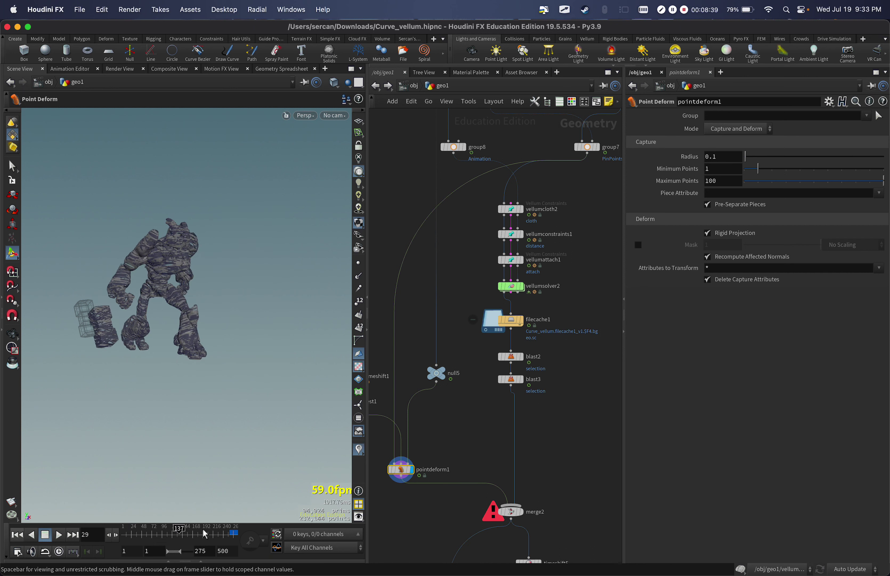
Step: Display blast3 and examine the simulated hanging ribbons at frame 137 up close and from several sides
{"action": "scroll", "coordinate": [516, 447], "scroll_direction": "down", "scroll_amount": 3}
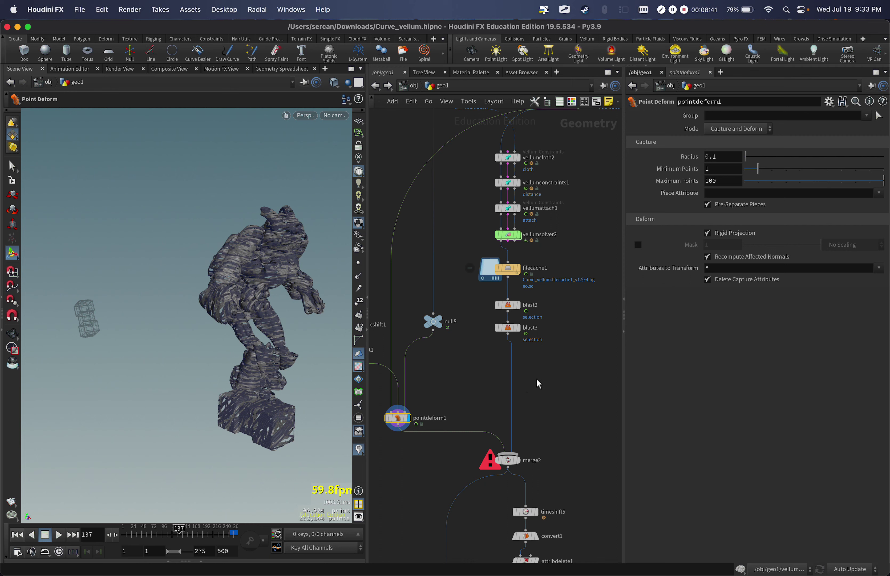
{"action": "left_click", "coordinate": [518, 327]}
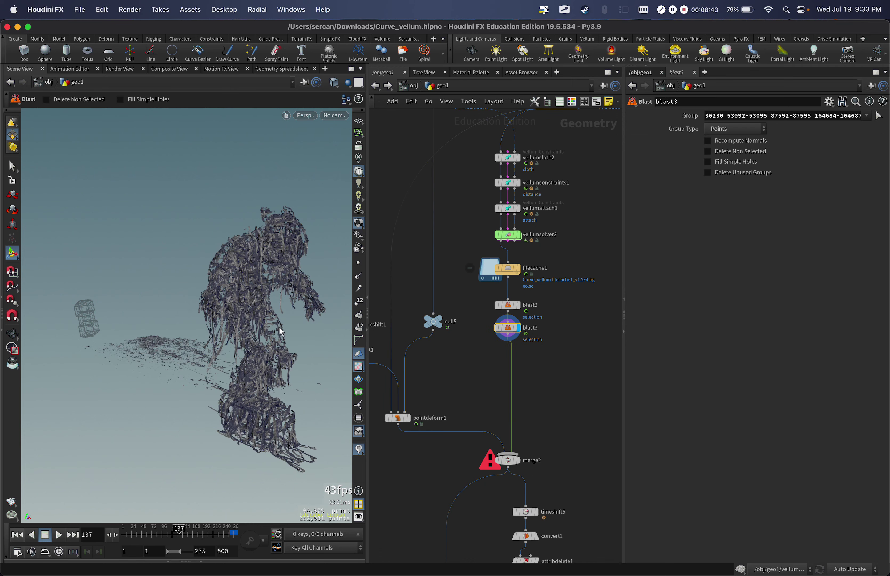
{"action": "left_click_drag", "start_coordinate": [279, 328], "coordinate": [256, 322], "text": "alt"}
{"action": "right_click_drag", "start_coordinate": [257, 323], "coordinate": [277, 171], "text": "alt"}
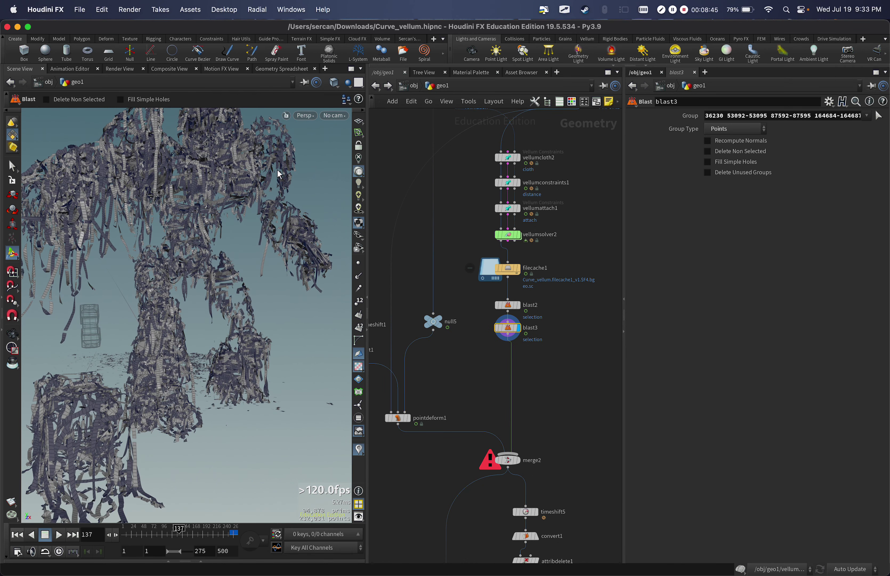
{"action": "left_click_drag", "start_coordinate": [193, 357], "coordinate": [203, 342], "text": "alt"}
{"action": "right_click_drag", "start_coordinate": [256, 371], "coordinate": [226, 369], "text": "alt"}
{"action": "left_click_drag", "start_coordinate": [253, 366], "coordinate": [204, 370], "text": "alt"}
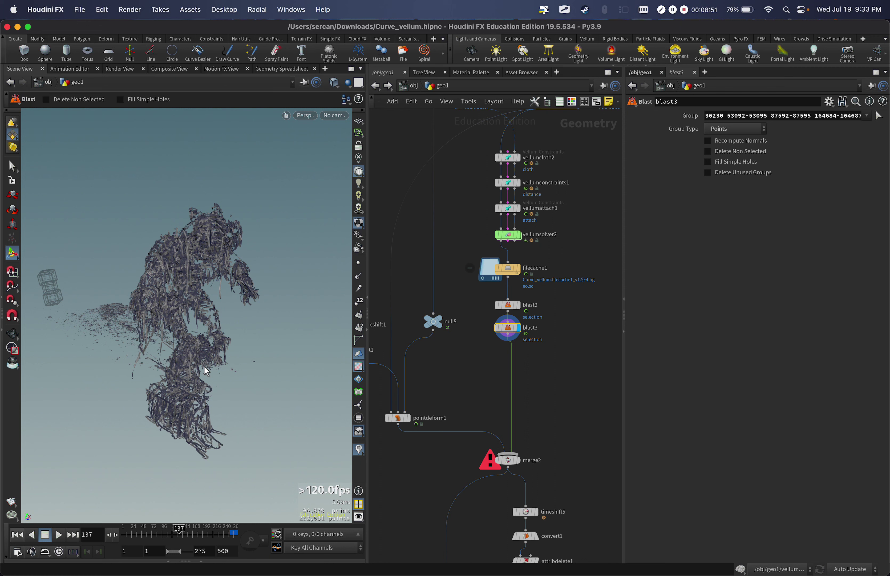
Step: Display merge2 and examine the deformed and simulated ribbons combined on the character
{"action": "left_click", "coordinate": [539, 459]}
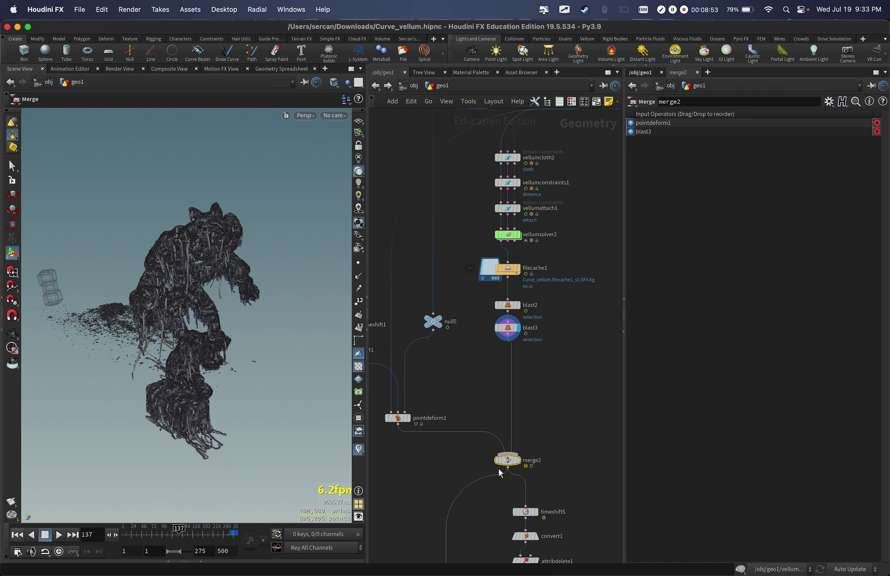
{"action": "left_click", "coordinate": [518, 460]}
{"action": "right_click_drag", "start_coordinate": [222, 348], "coordinate": [215, 368], "text": "alt"}
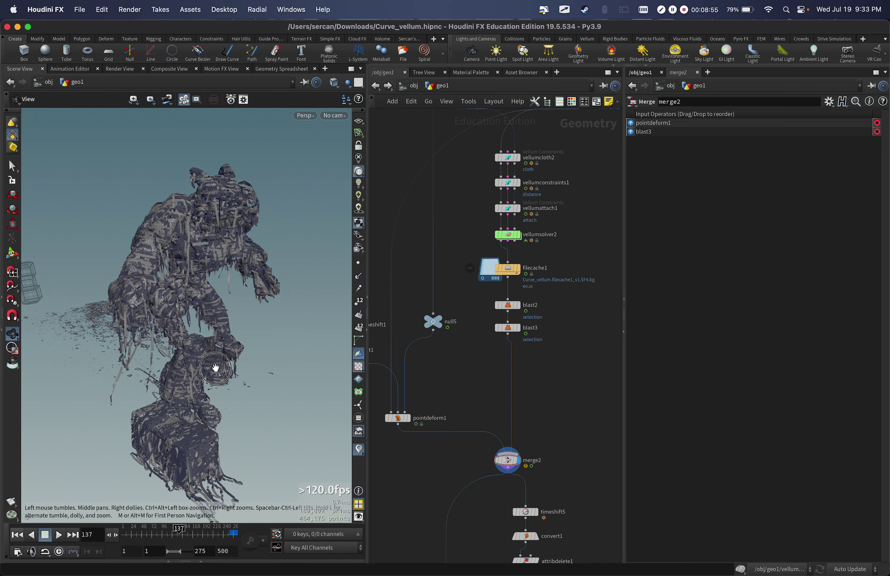
{"action": "left_click_drag", "start_coordinate": [215, 368], "coordinate": [174, 225], "text": "alt"}
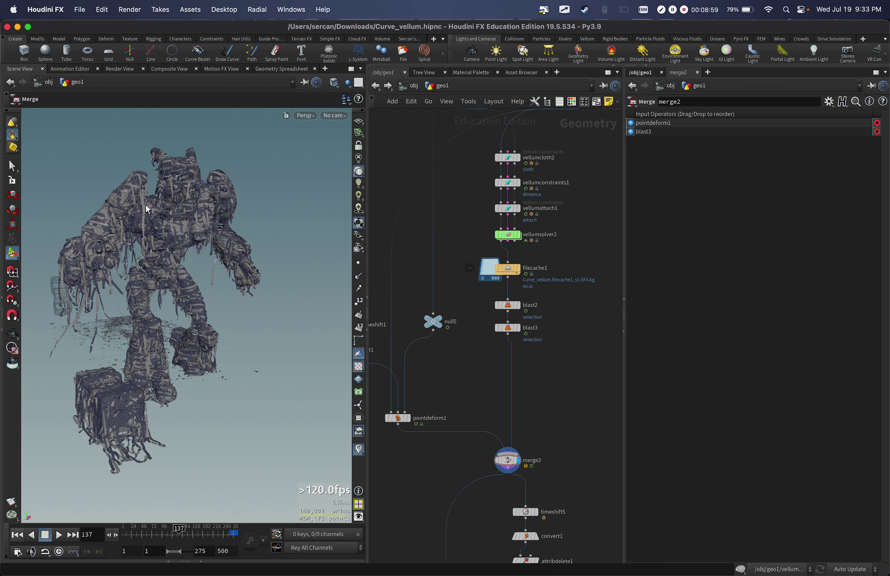
{"action": "left_click_drag", "start_coordinate": [157, 282], "coordinate": [202, 292]}
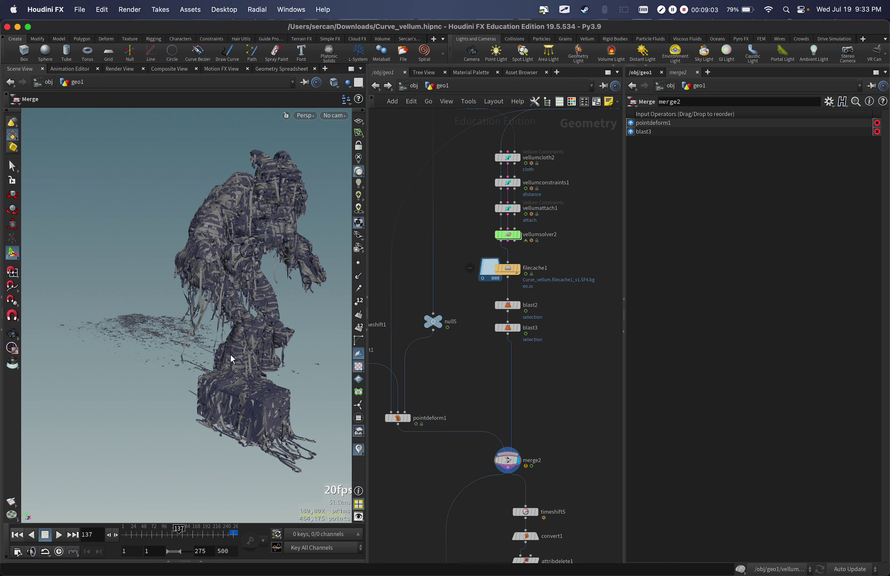
{"action": "left_click_drag", "start_coordinate": [221, 350], "coordinate": [232, 358]}
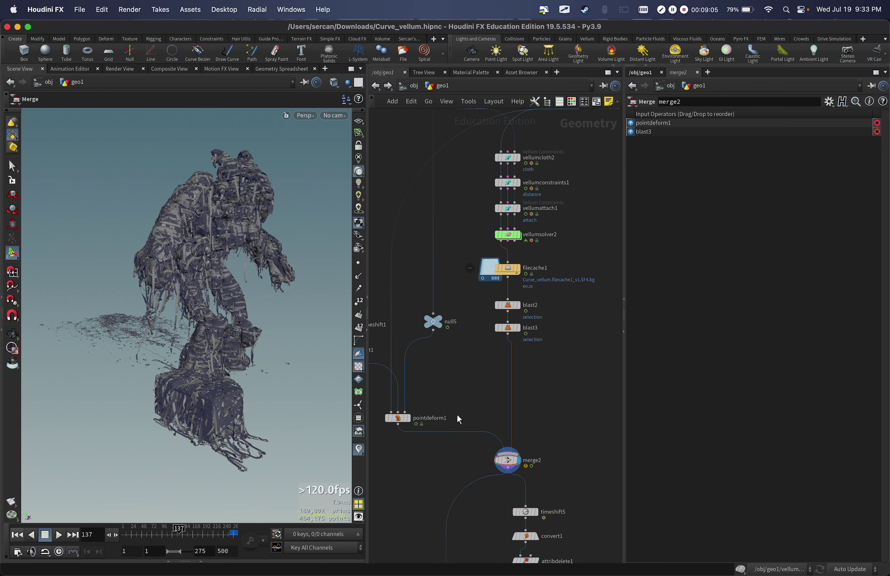
Step: Display filecache2, below vellumsolver3, and move the timeline to frame 248 to examine the second cached simulation
{"action": "middle_click_drag", "start_coordinate": [518, 449], "coordinate": [497, 316]}
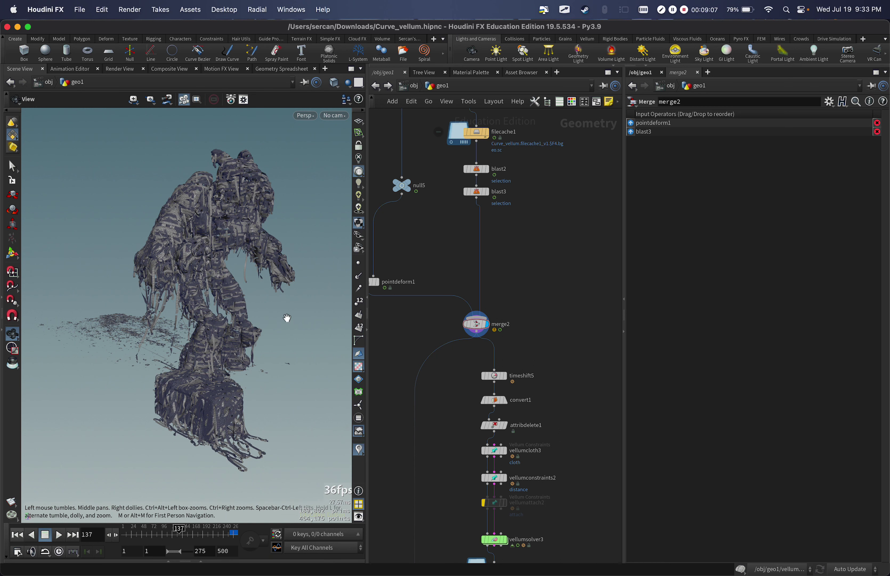
{"action": "left_click_drag", "start_coordinate": [292, 319], "coordinate": [238, 349]}
{"action": "middle_click_drag", "start_coordinate": [575, 505], "coordinate": [571, 393]}
{"action": "middle_click_drag", "start_coordinate": [564, 446], "coordinate": [550, 411]}
{"action": "left_click", "coordinate": [492, 434]}
{"action": "left_click", "coordinate": [481, 433]}
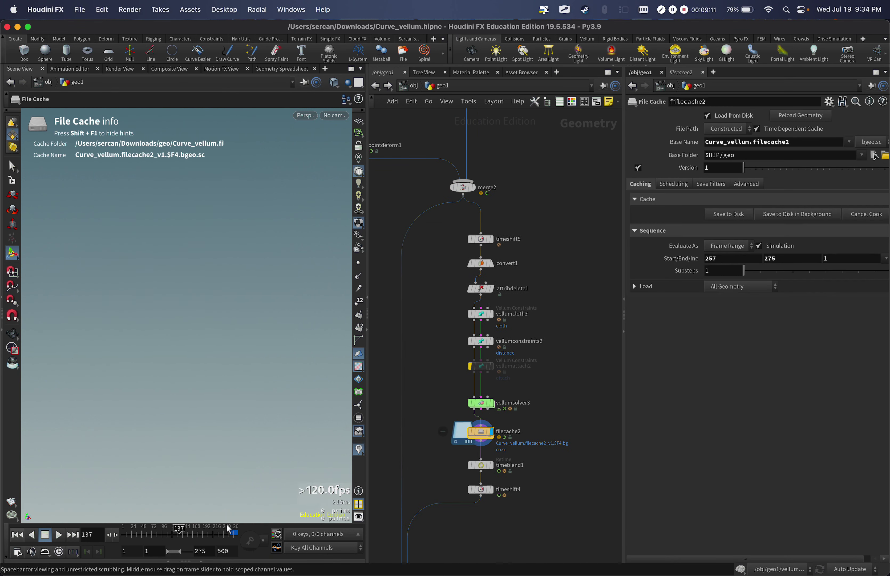
{"action": "left_click_drag", "start_coordinate": [178, 528], "coordinate": [230, 529]}
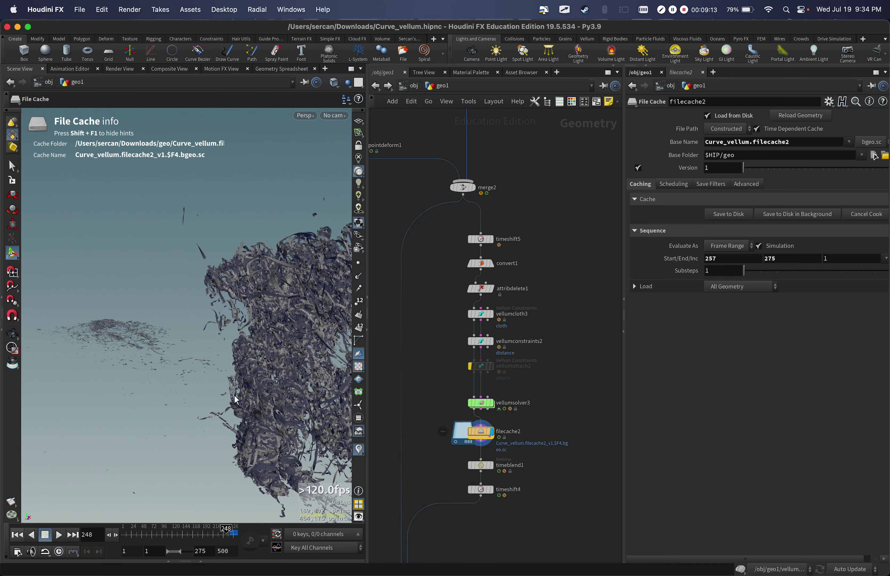
{"action": "left_click_drag", "start_coordinate": [259, 416], "coordinate": [220, 416]}
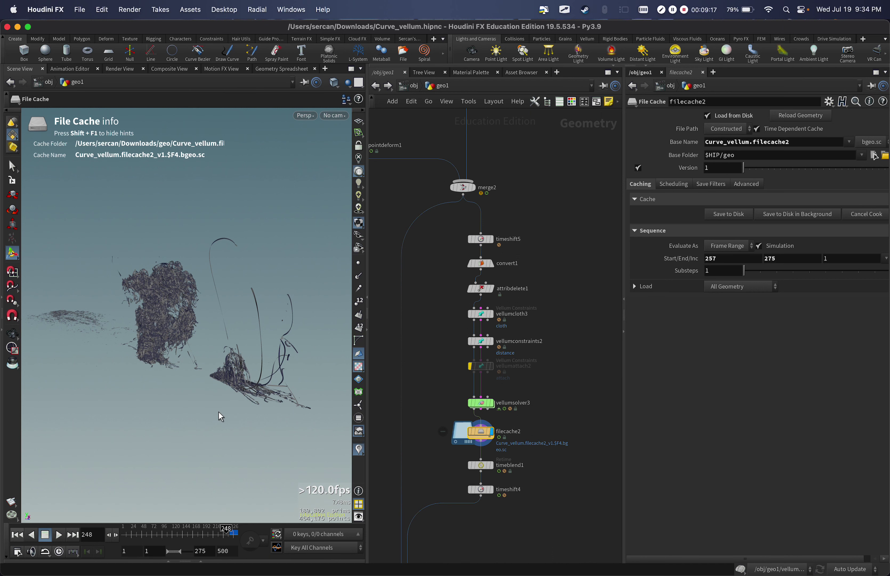
Step: Check merge2 against filecache2, then move the timeline to frame 263 to view the collapsed ribbons in filecache2
{"action": "left_click", "coordinate": [458, 196]}
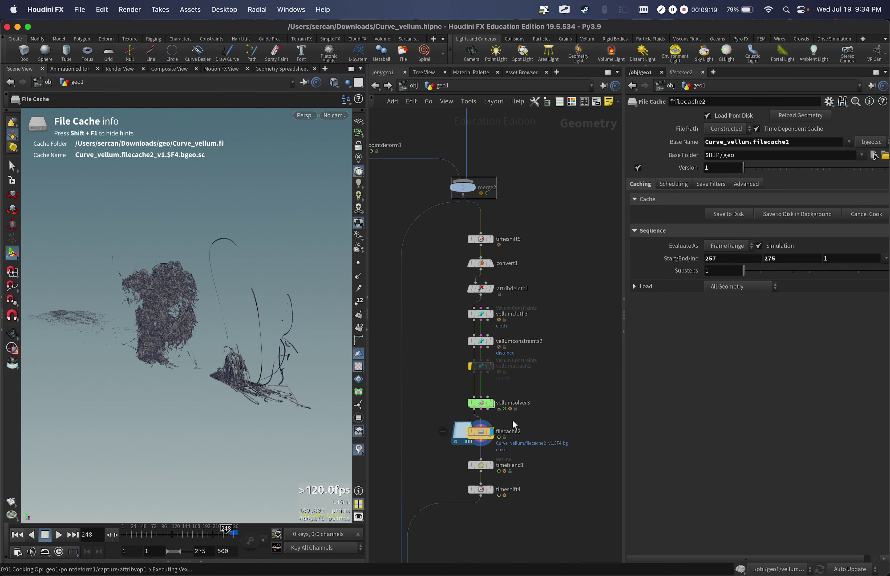
{"action": "left_click", "coordinate": [485, 432]}
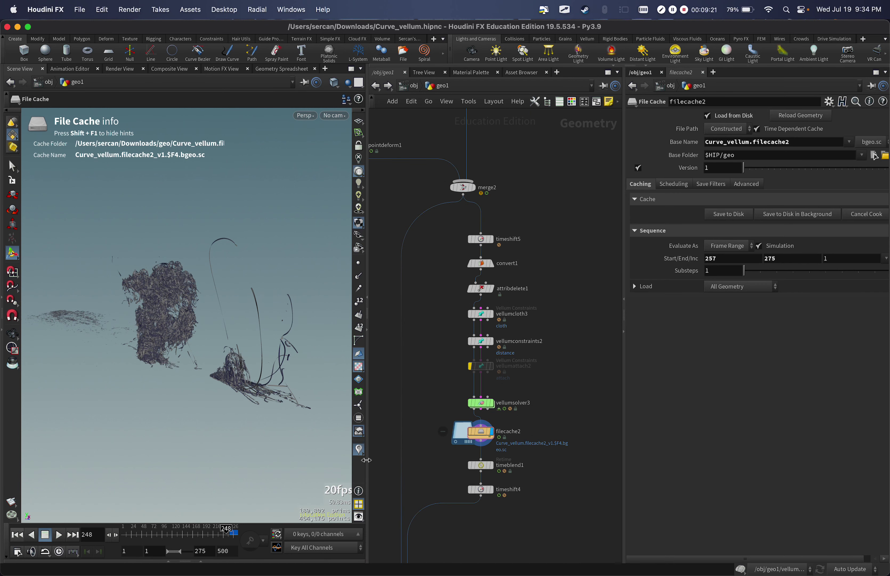
{"action": "left_click", "coordinate": [228, 529]}
{"action": "left_click_drag", "start_coordinate": [228, 529], "coordinate": [232, 530]}
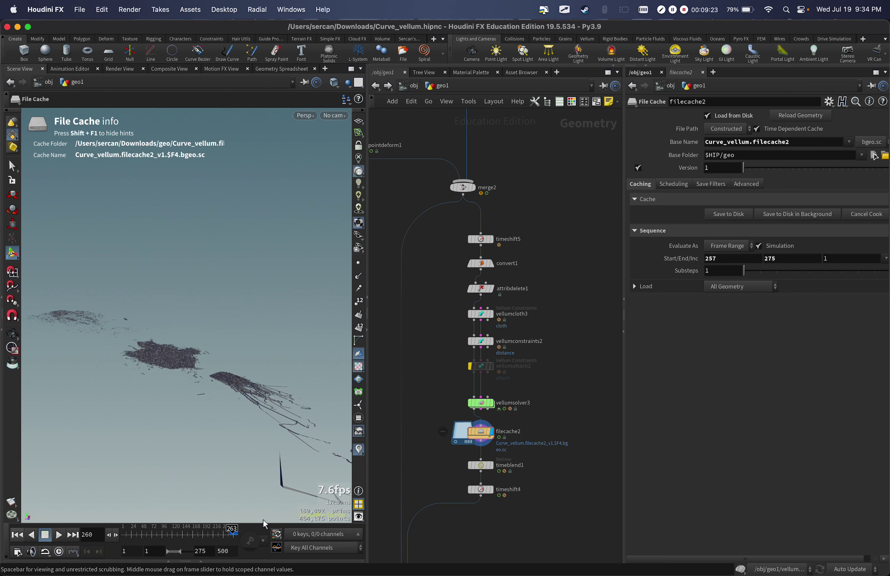
Step: Inspect timeshift4's frame settings, then display timeblend1 to view the retimed cache
{"action": "middle_click_drag", "start_coordinate": [440, 478], "coordinate": [454, 384]}
{"action": "left_click_drag", "start_coordinate": [469, 387], "coordinate": [471, 390]}
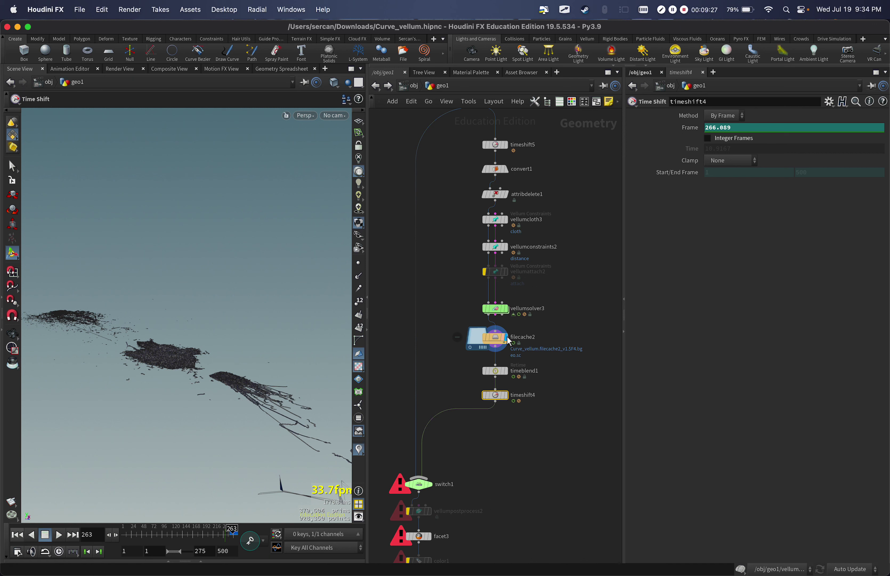
{"action": "left_click", "coordinate": [495, 372]}
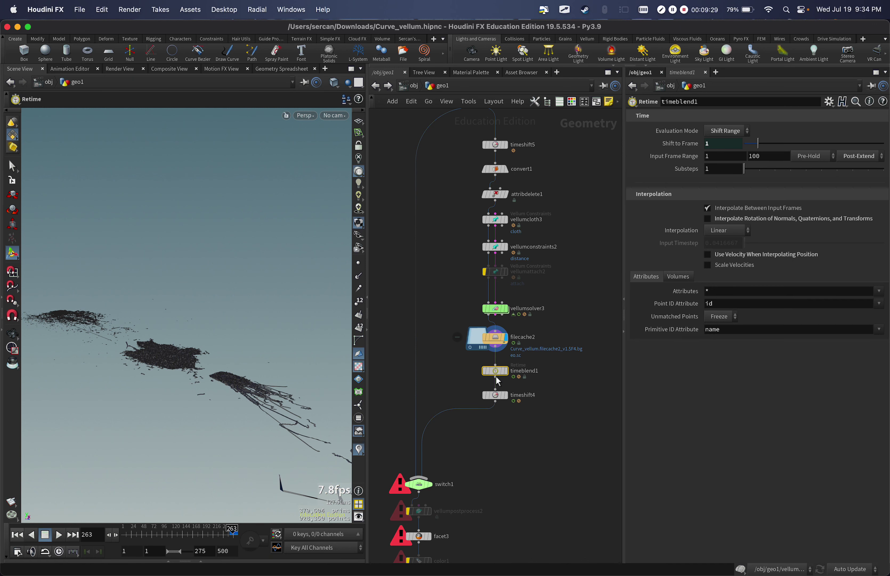
{"action": "key", "text": "r"}
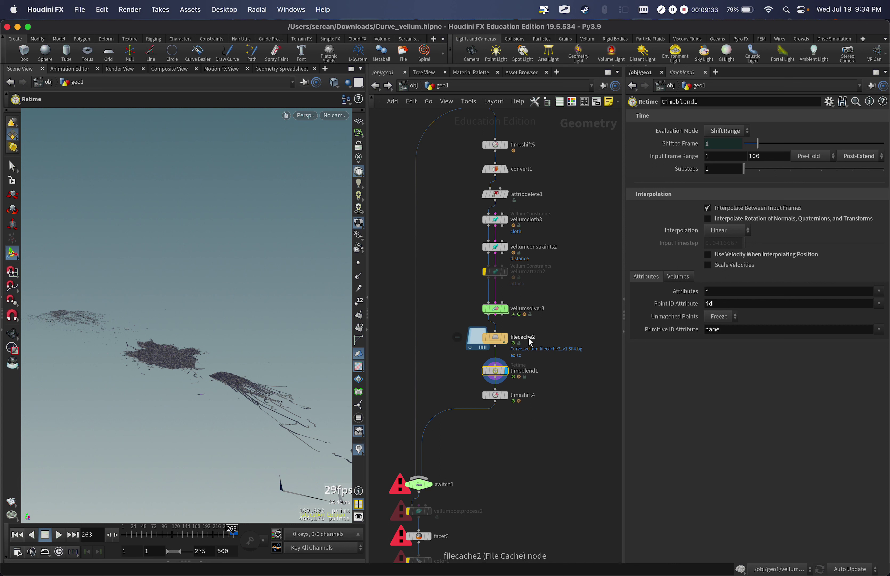
Step: Display timeshift4 to view its shifted result and bring up timeblend1's retime settings
{"action": "left_click", "coordinate": [492, 404]}
{"action": "key", "text": "r"}
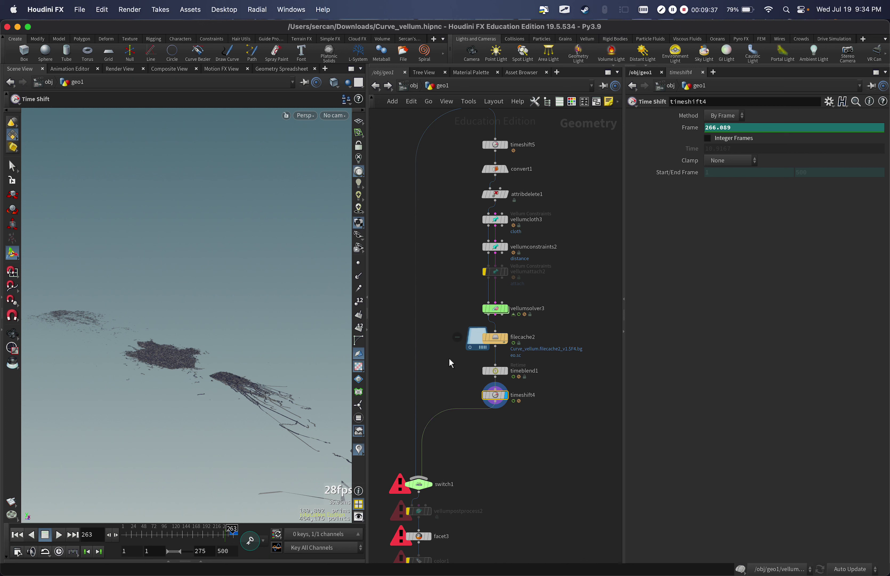
{"action": "key", "text": "Up"}
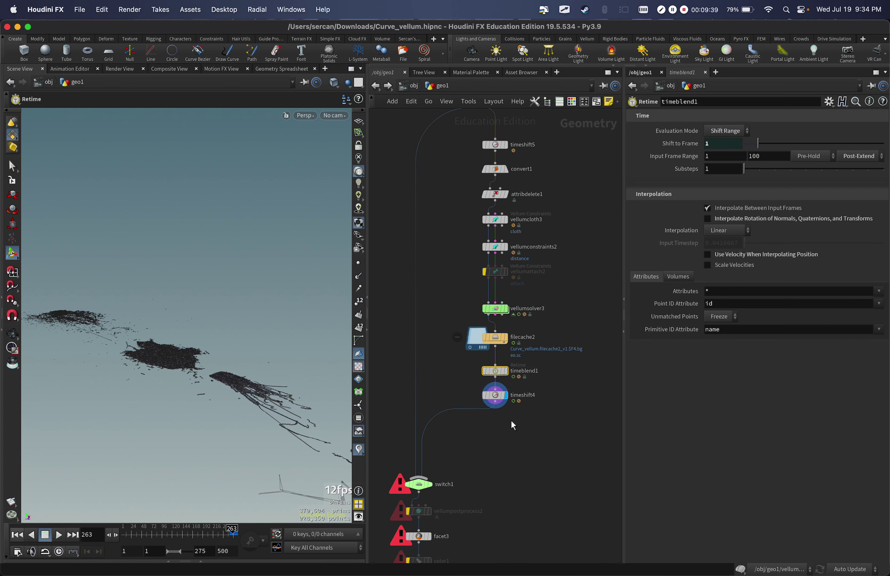
Step: Open timeshift4's Frame channel in the Animation Editor and frame its whole retiming curve
{"action": "left_click", "coordinate": [513, 402]}
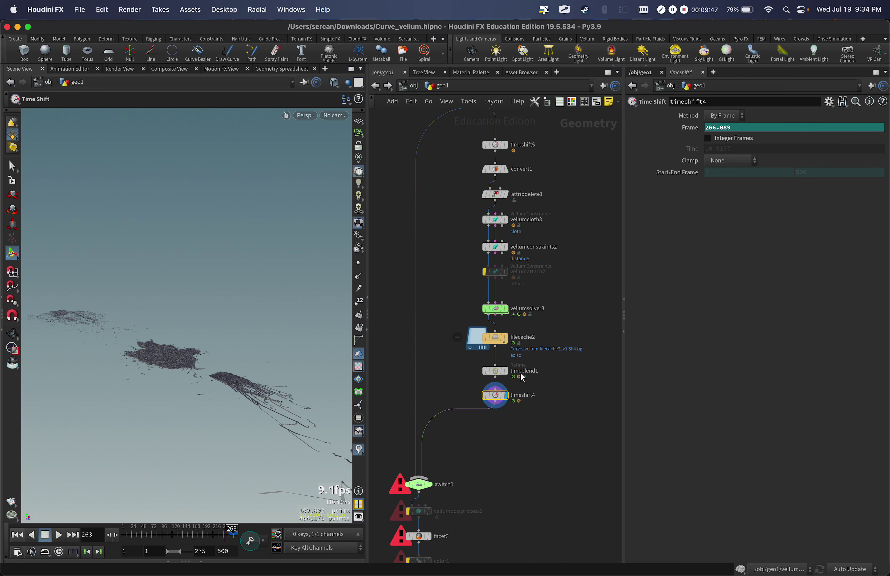
{"action": "left_click", "coordinate": [690, 127], "text": "shift"}
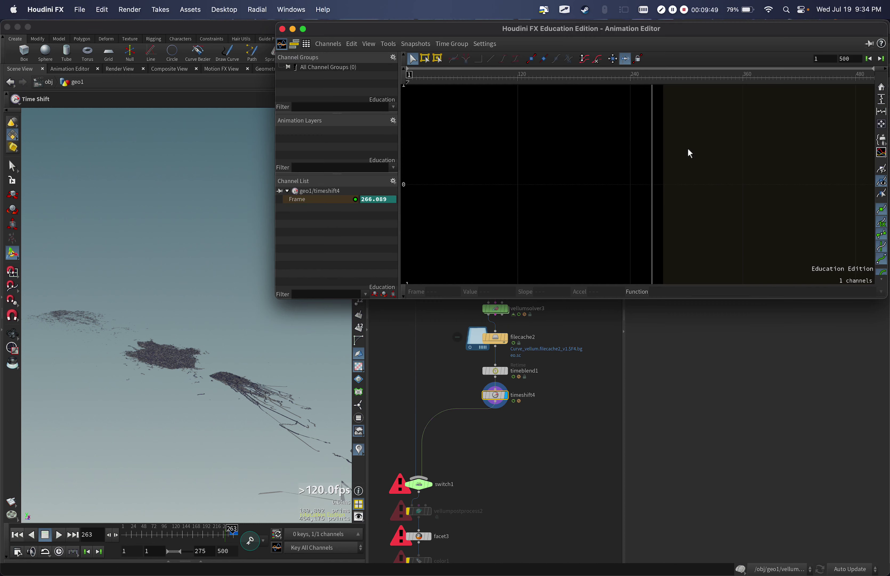
{"action": "left_click_drag", "start_coordinate": [724, 31], "coordinate": [623, 97]}
{"action": "key", "text": "h"}
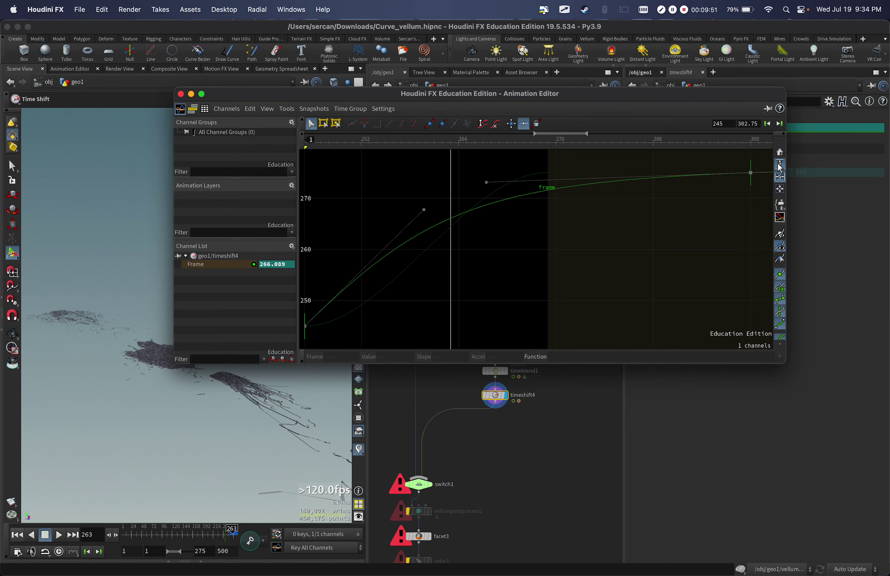
{"action": "scroll", "coordinate": [589, 279], "scroll_direction": "down", "scroll_amount": 3}
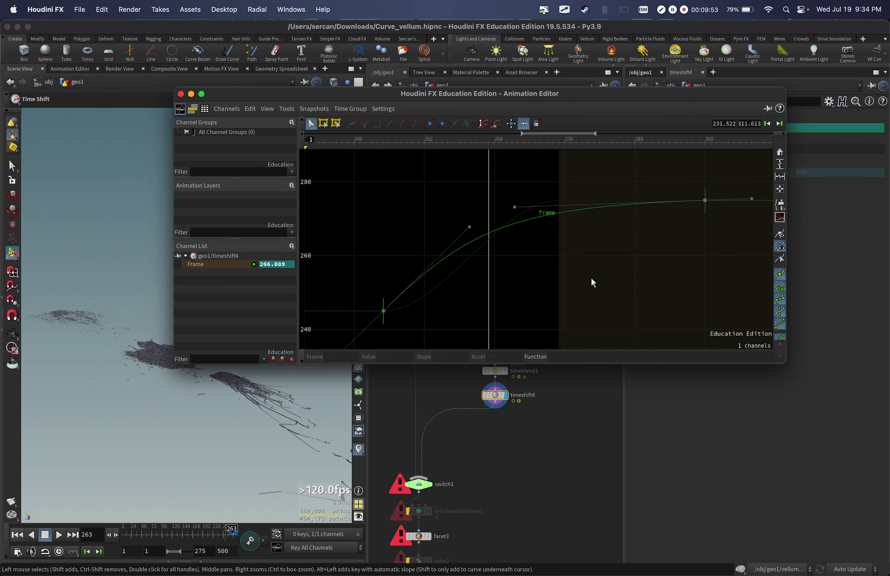
Step: Inspect the frame and value of the start and end keys on timeshift4's Frame curve, then close the Animation Editor
{"action": "left_click_drag", "start_coordinate": [375, 241], "coordinate": [400, 314]}
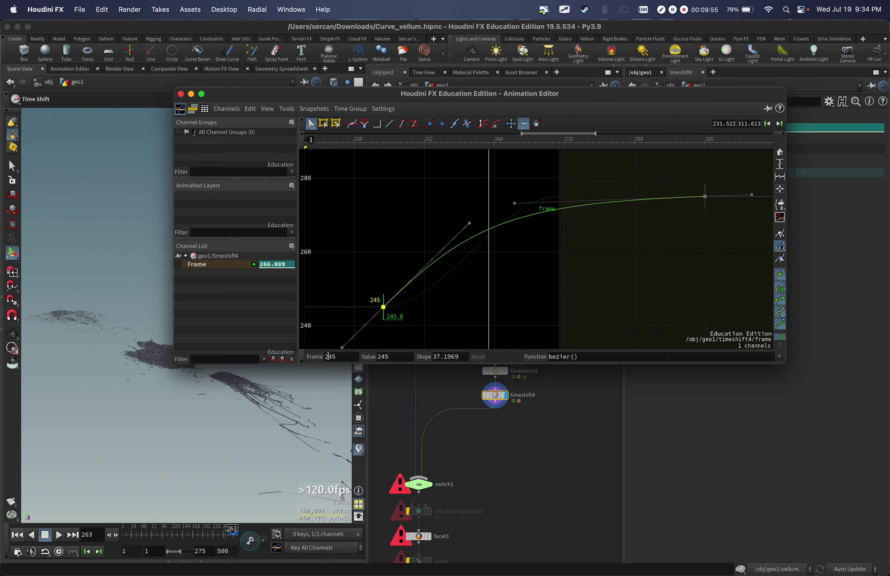
{"action": "left_click", "coordinate": [406, 358]}
{"action": "left_click", "coordinate": [705, 196]}
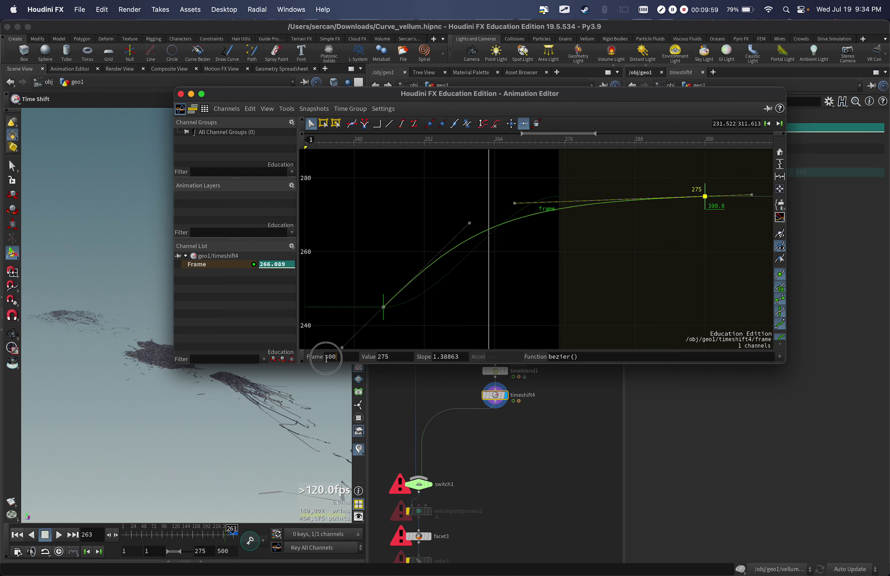
{"action": "left_click", "coordinate": [400, 357]}
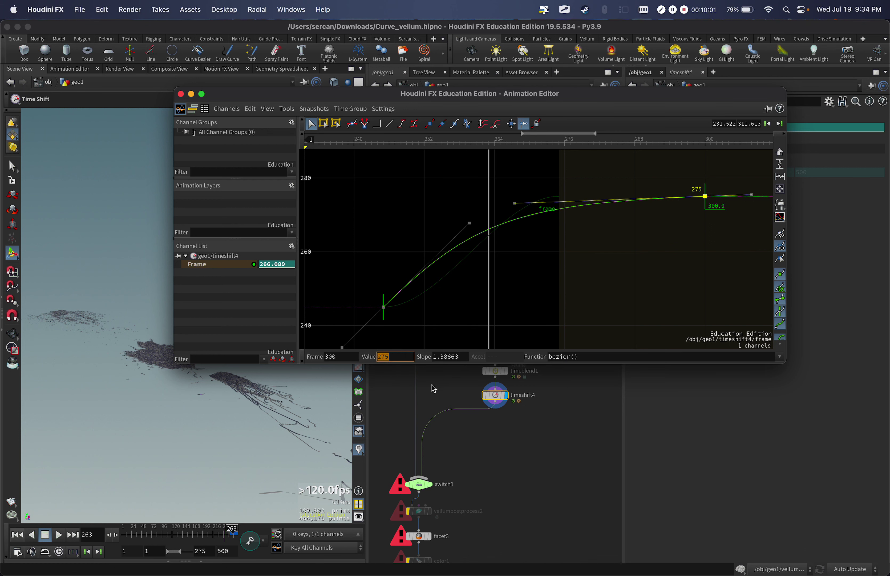
{"action": "left_click", "coordinate": [403, 356]}
{"action": "left_click_drag", "start_coordinate": [645, 102], "coordinate": [511, 101]}
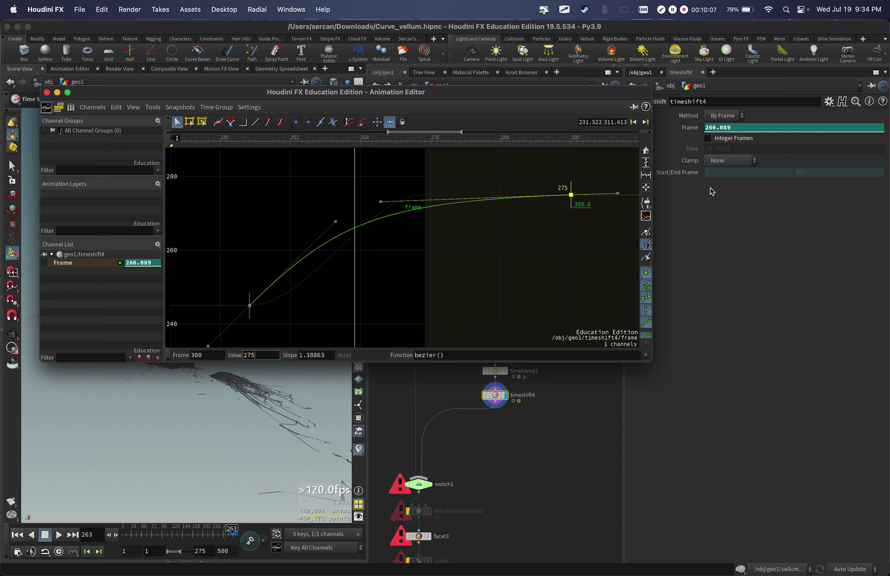
{"action": "left_click", "coordinate": [46, 92]}
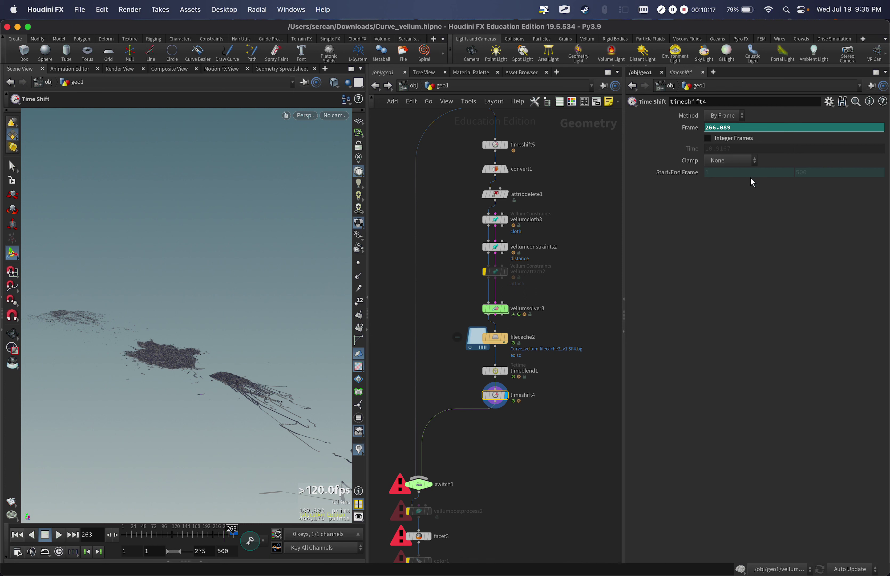
Step: Check timeshift4's Frame and Integer Frames settings, then bring up timeblend1's retime settings
{"action": "left_click", "coordinate": [726, 141]}
{"action": "left_click_drag", "start_coordinate": [739, 128], "coordinate": [694, 132]}
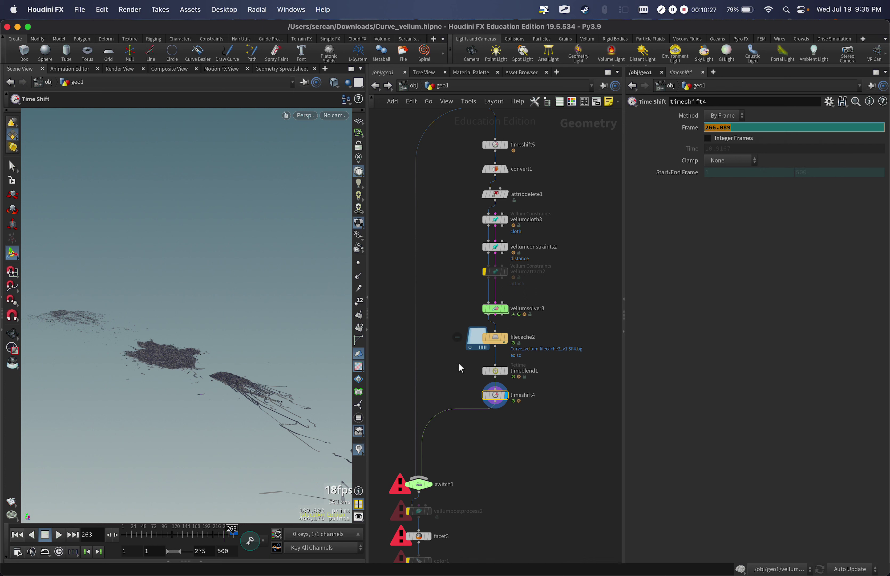
{"action": "left_click", "coordinate": [504, 370]}
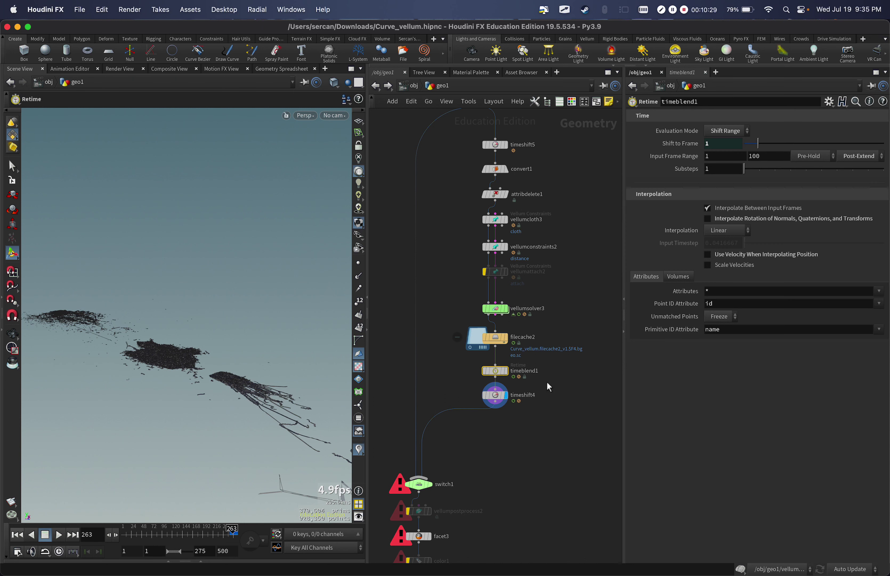
Step: Display material1, below blast4, to view the ribbons with the cloth material assigned
{"action": "scroll", "coordinate": [511, 433], "scroll_direction": "down", "scroll_amount": 5}
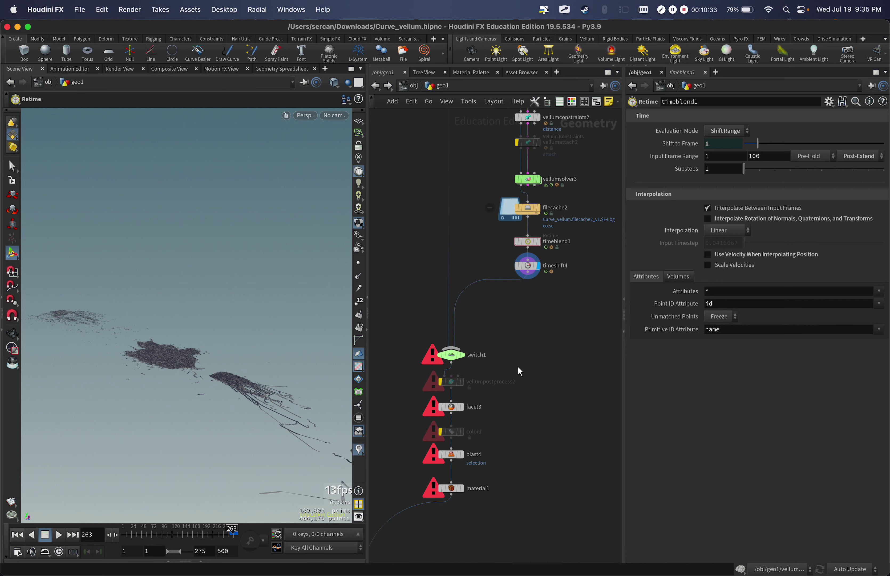
{"action": "left_click_drag", "start_coordinate": [405, 461], "coordinate": [482, 511]}
{"action": "key", "text": "r"}
{"action": "middle_click_drag", "start_coordinate": [488, 517], "coordinate": [560, 366]}
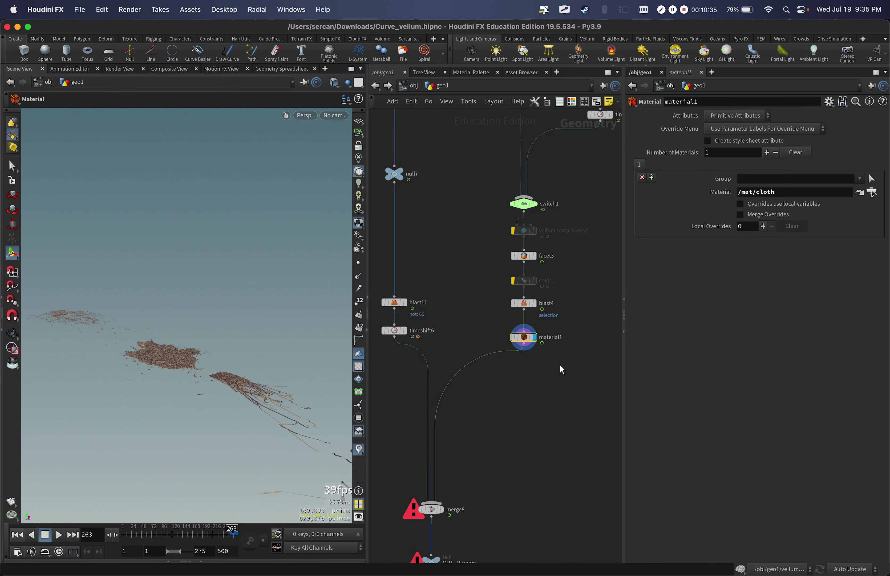
Step: Display merge8 and then the OUT_Mummy null to view the ribbons combined with the hammer
{"action": "left_click_drag", "start_coordinate": [501, 461], "coordinate": [411, 526]}
{"action": "key", "text": "r"}
{"action": "middle_click_drag", "start_coordinate": [534, 485], "coordinate": [552, 383]}
{"action": "left_click_drag", "start_coordinate": [512, 446], "coordinate": [444, 483]}
{"action": "key", "text": "r"}
{"action": "left_click", "coordinate": [493, 504]}
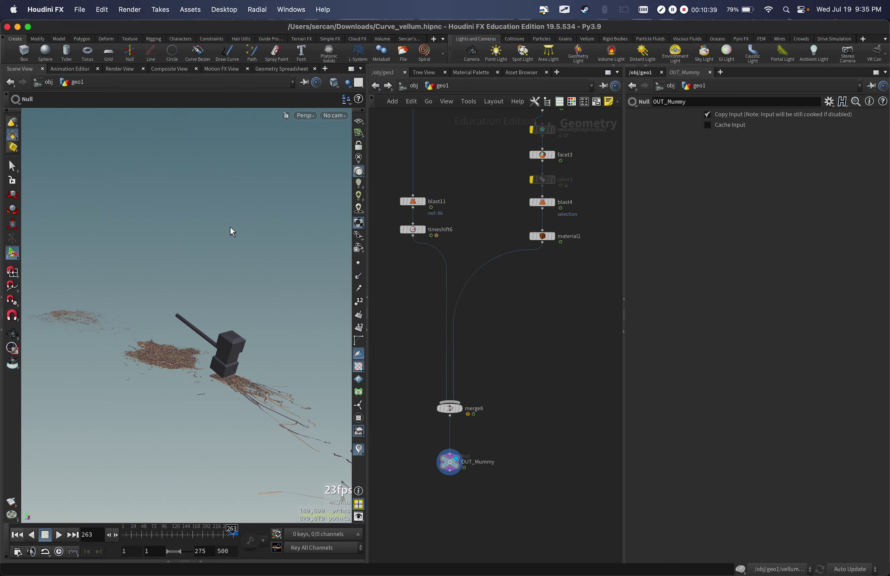
Step: Switch to the MPlay window and play the rendered flipbook of the ribbon-wrapped character
{"action": "key", "text": "ctrl+Up"}
{"action": "left_click", "coordinate": [189, 351]}
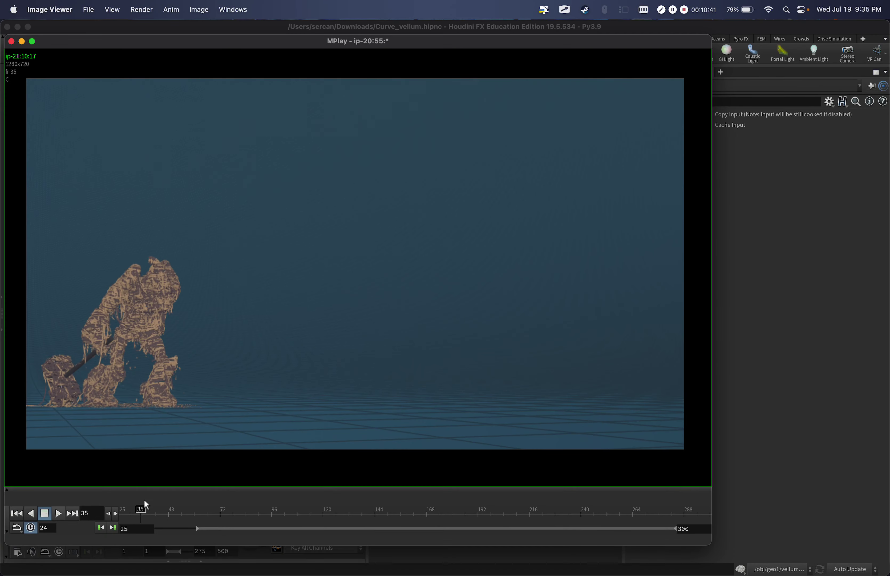
{"action": "left_click", "coordinate": [57, 518]}
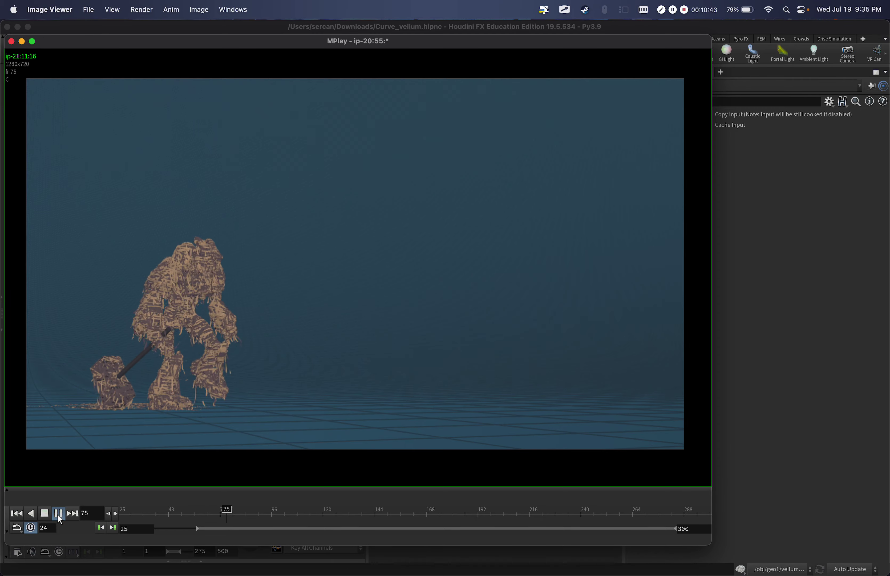